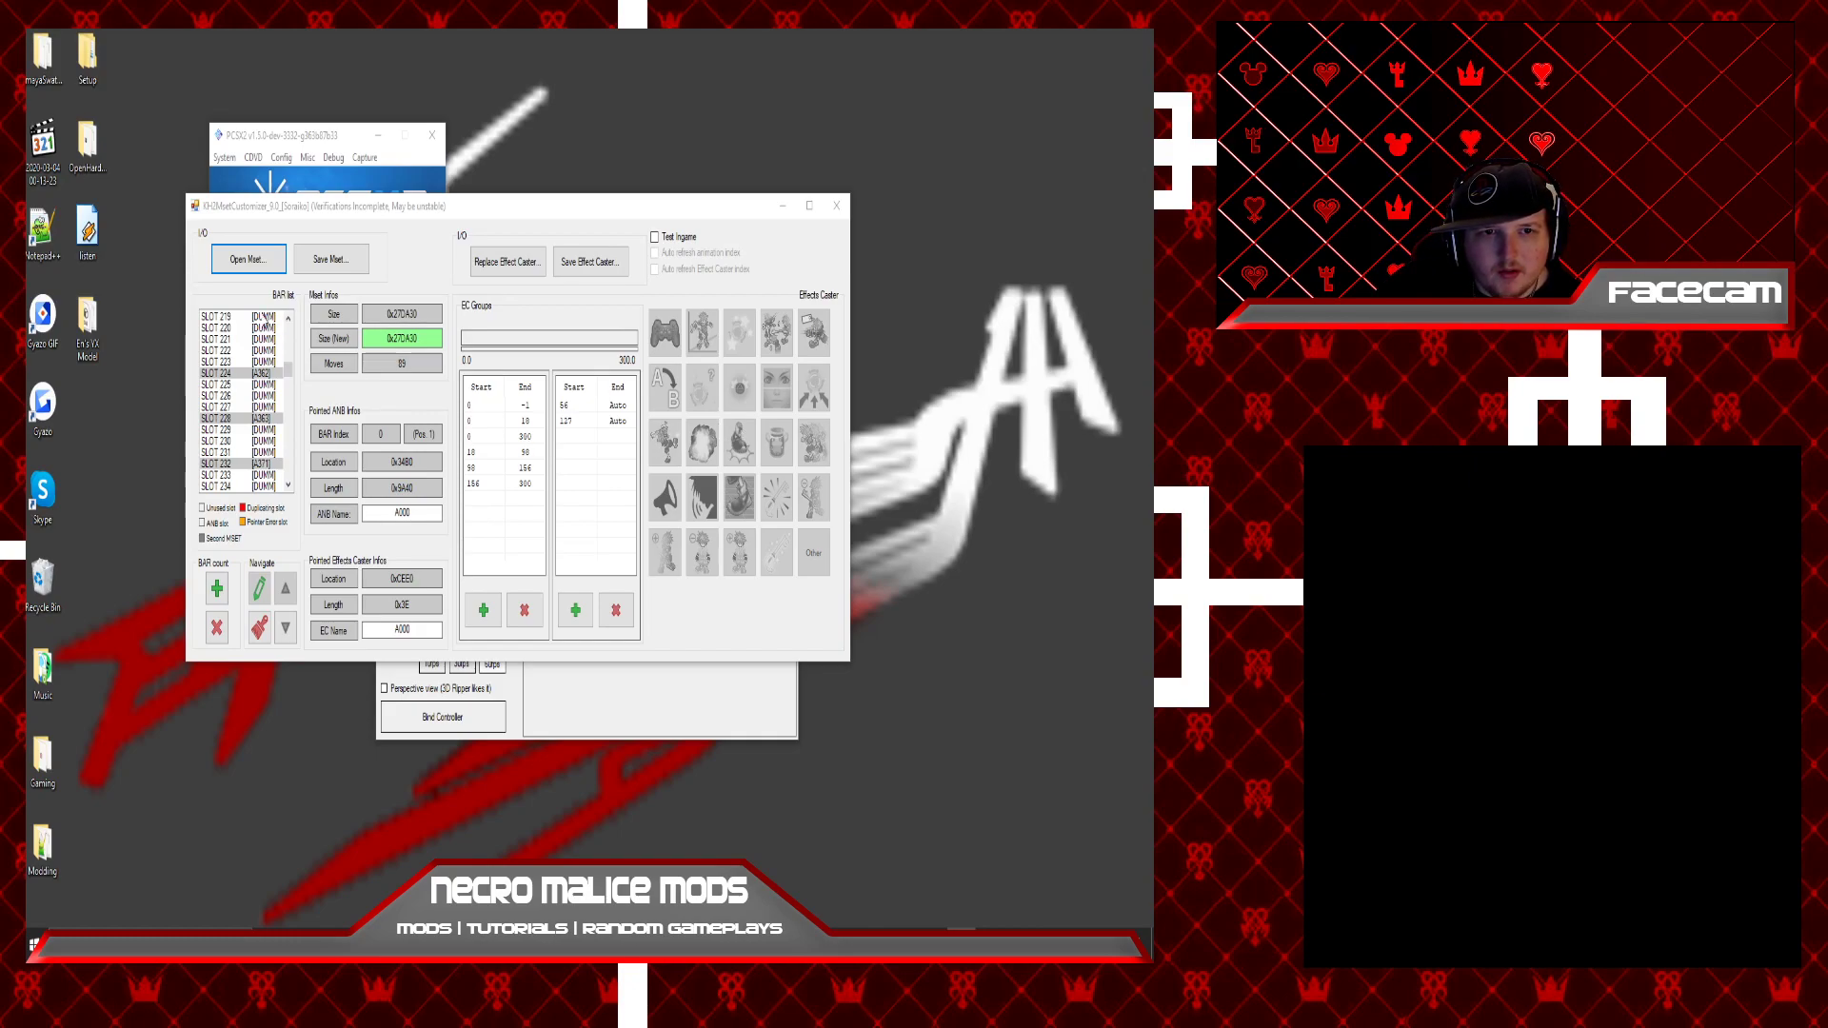
Start adding a PAX Sprite effect to the start-frame-only effect group of SLOT 000.
scroll(252, 436, up, 20)
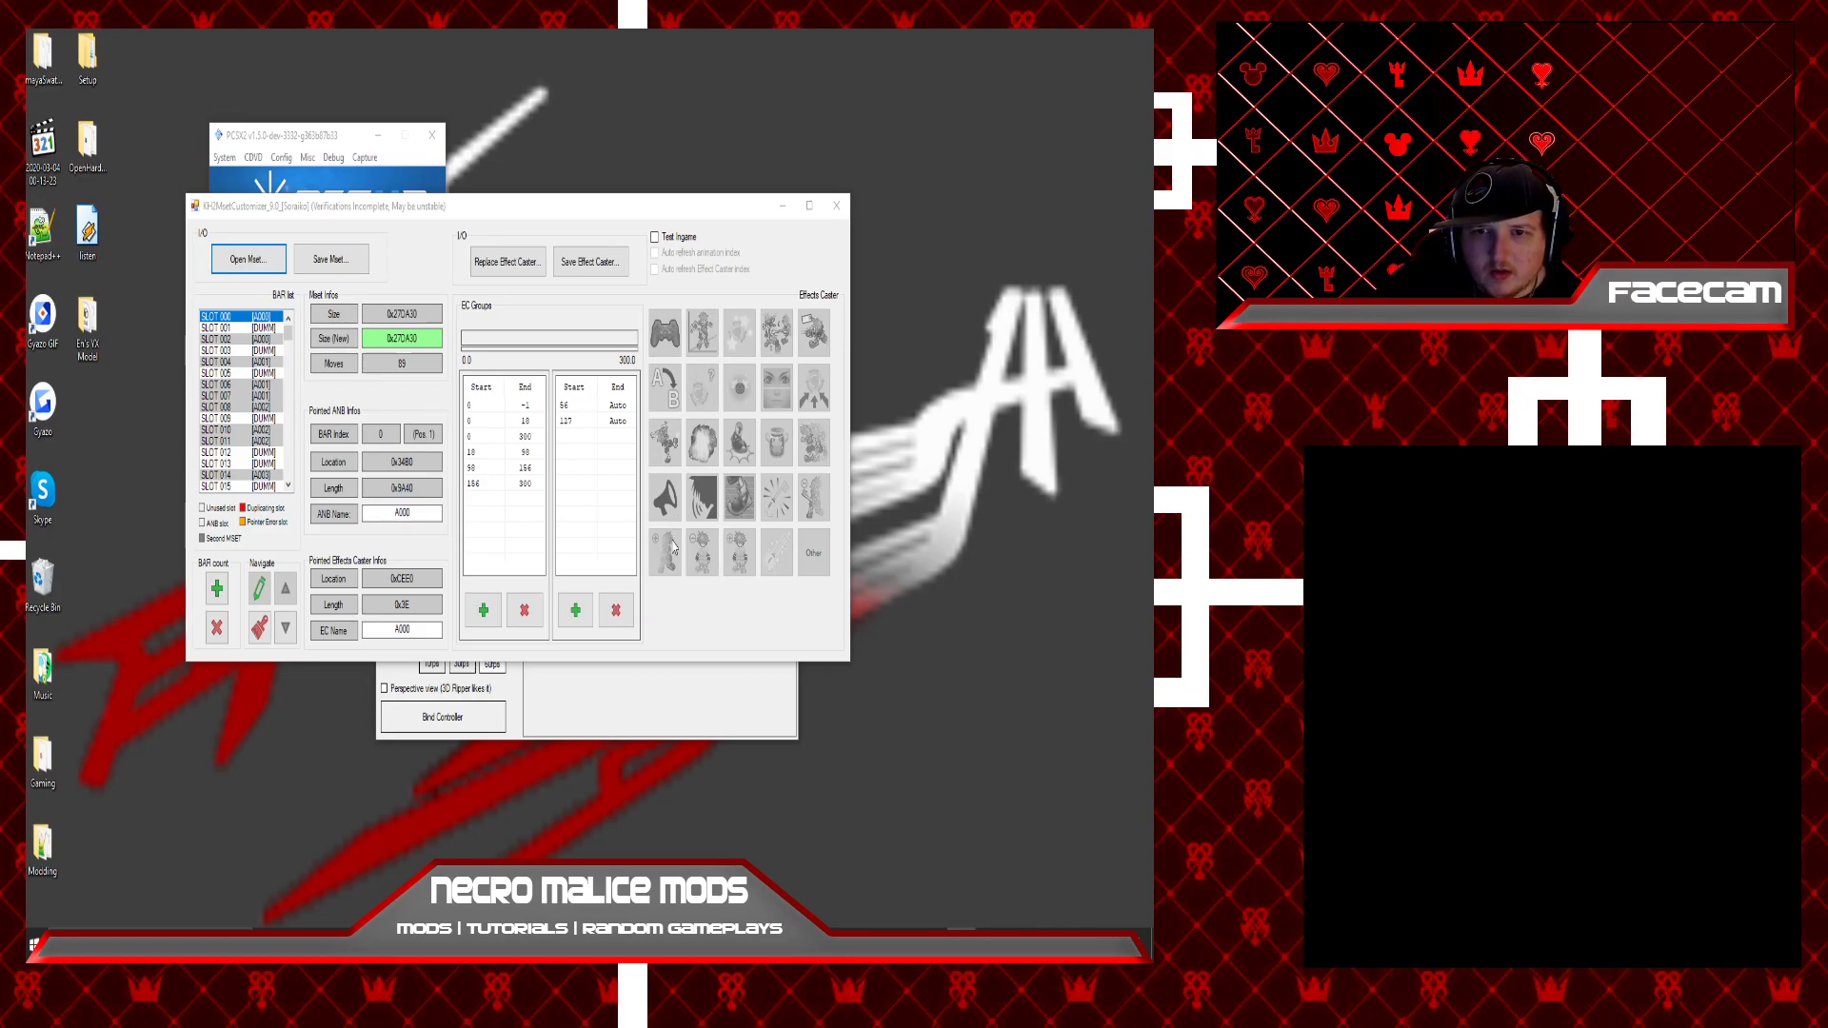
click(576, 612)
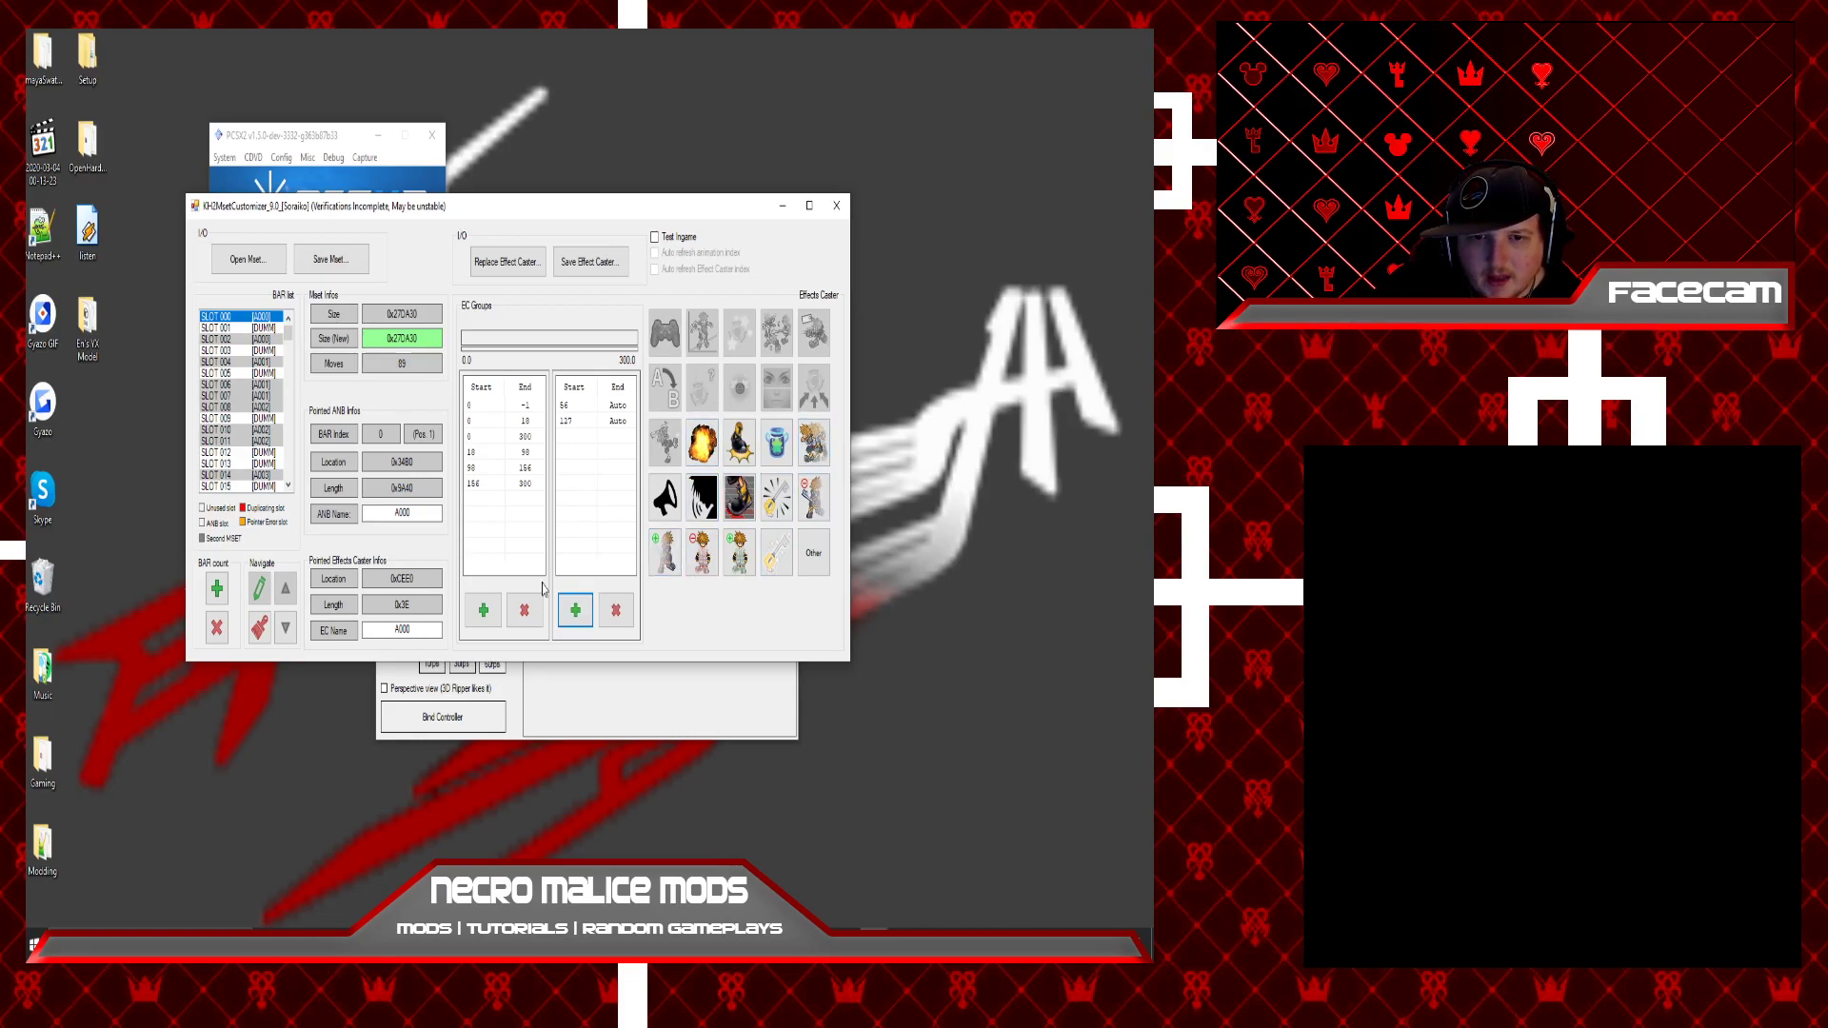
click(483, 609)
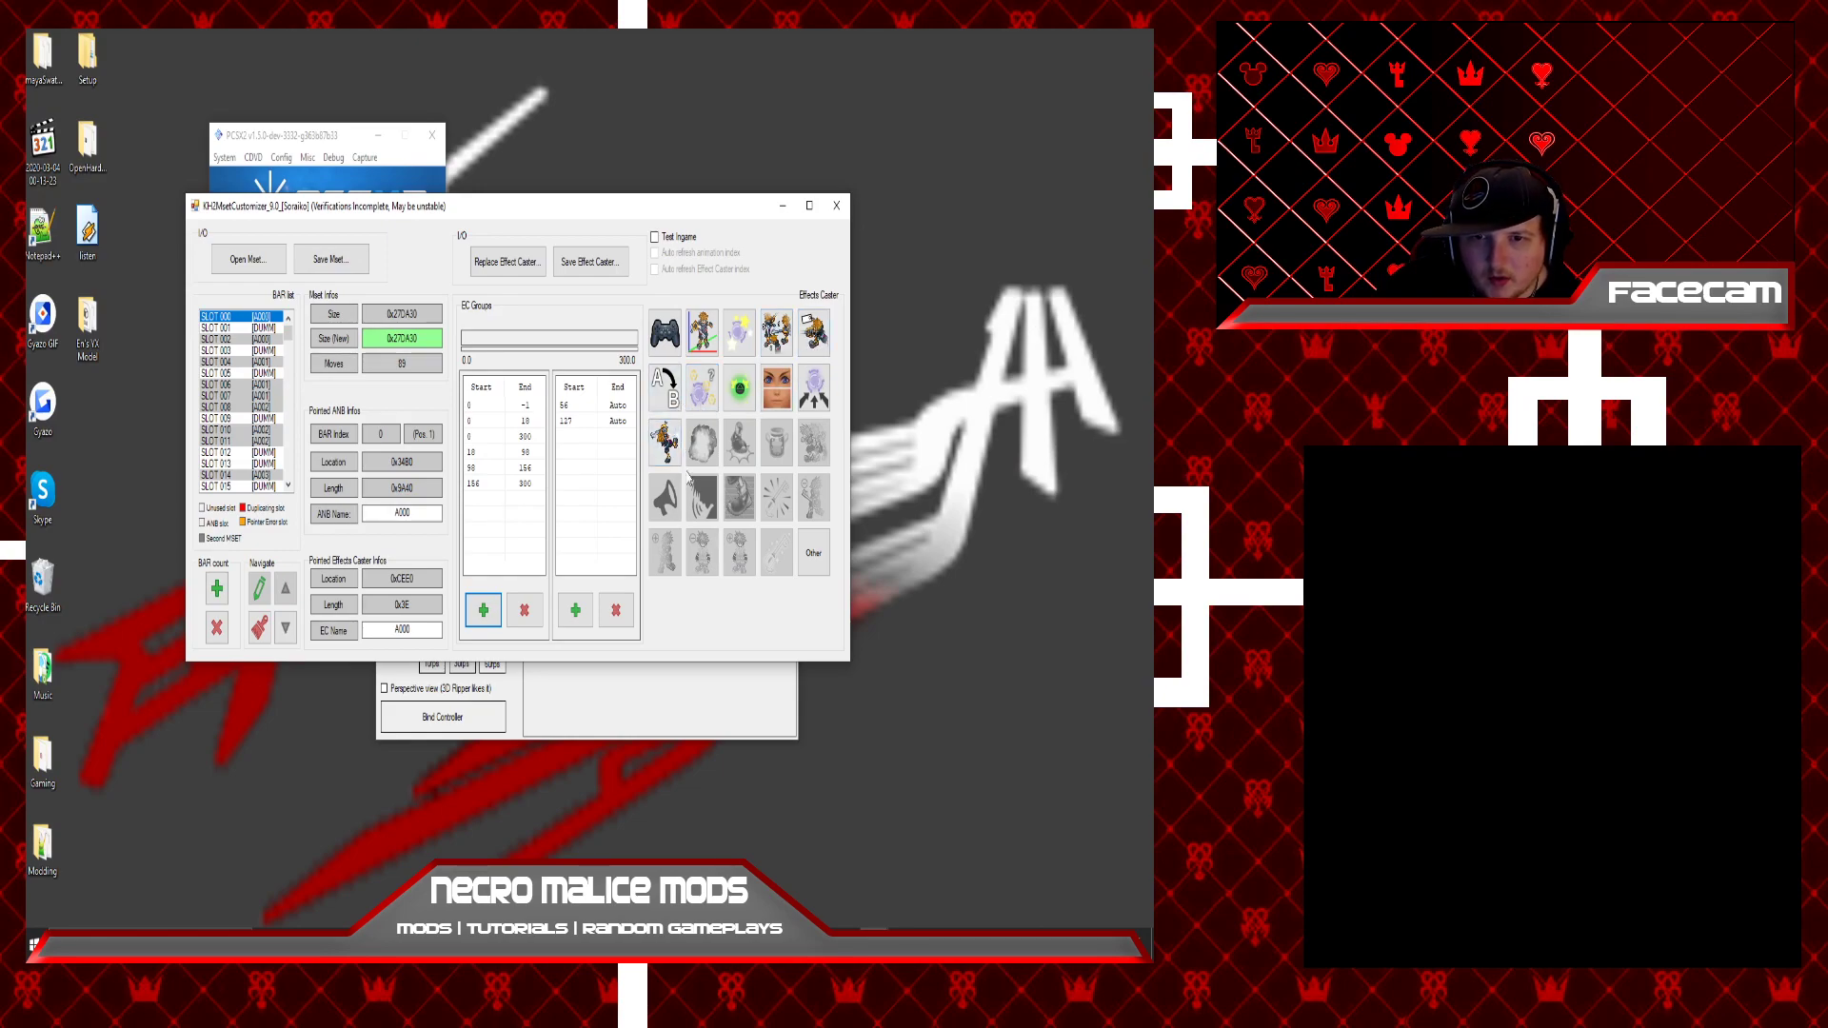
mouse_move(605, 474)
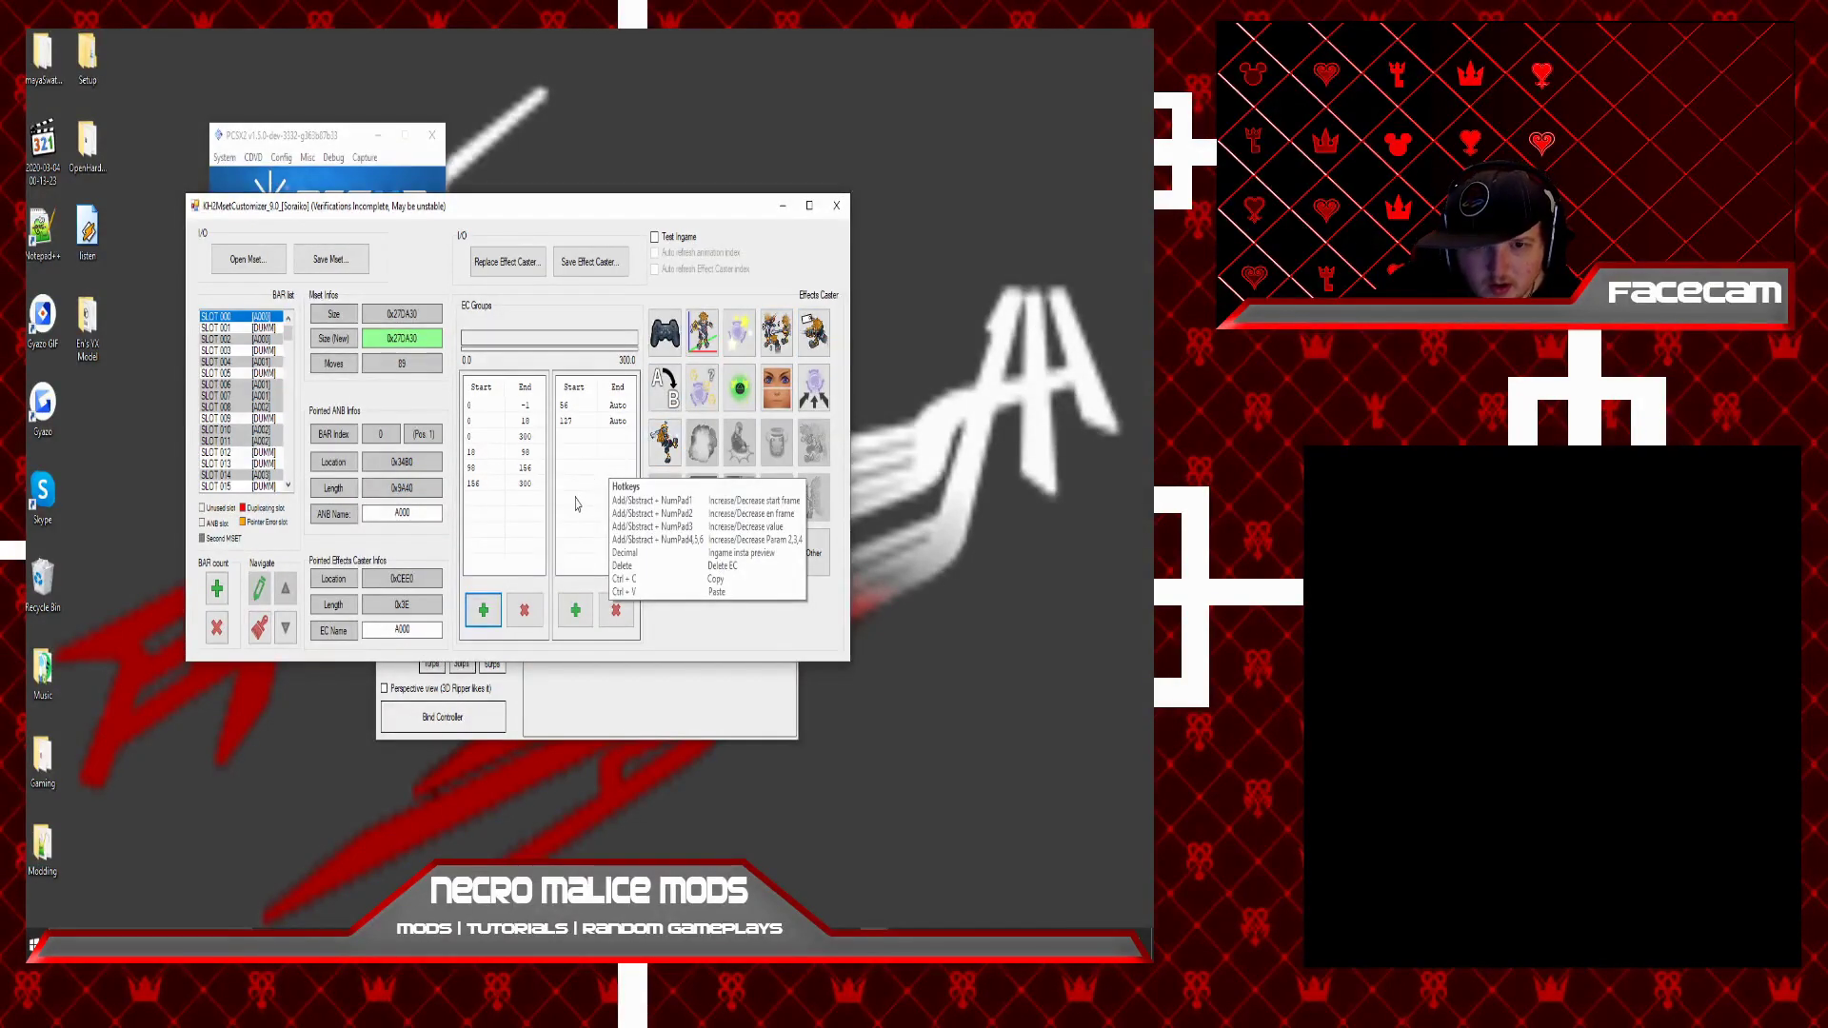
click(575, 609)
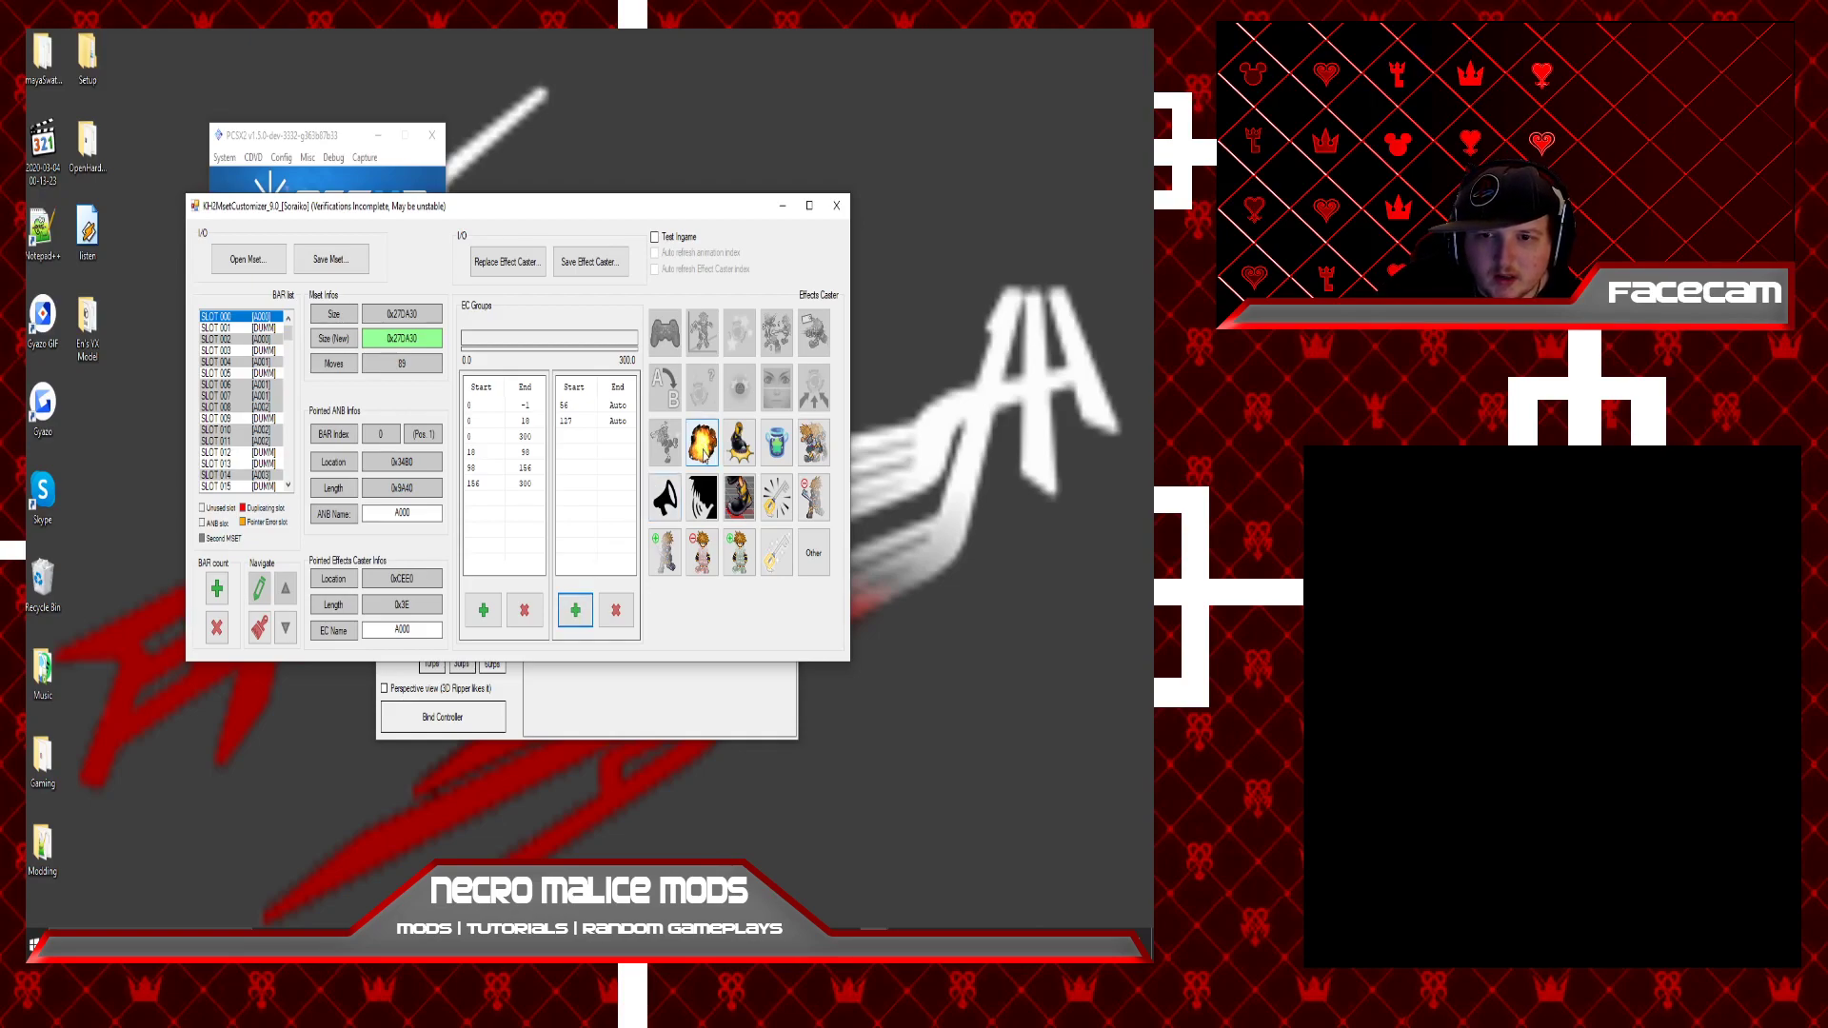
click(705, 455)
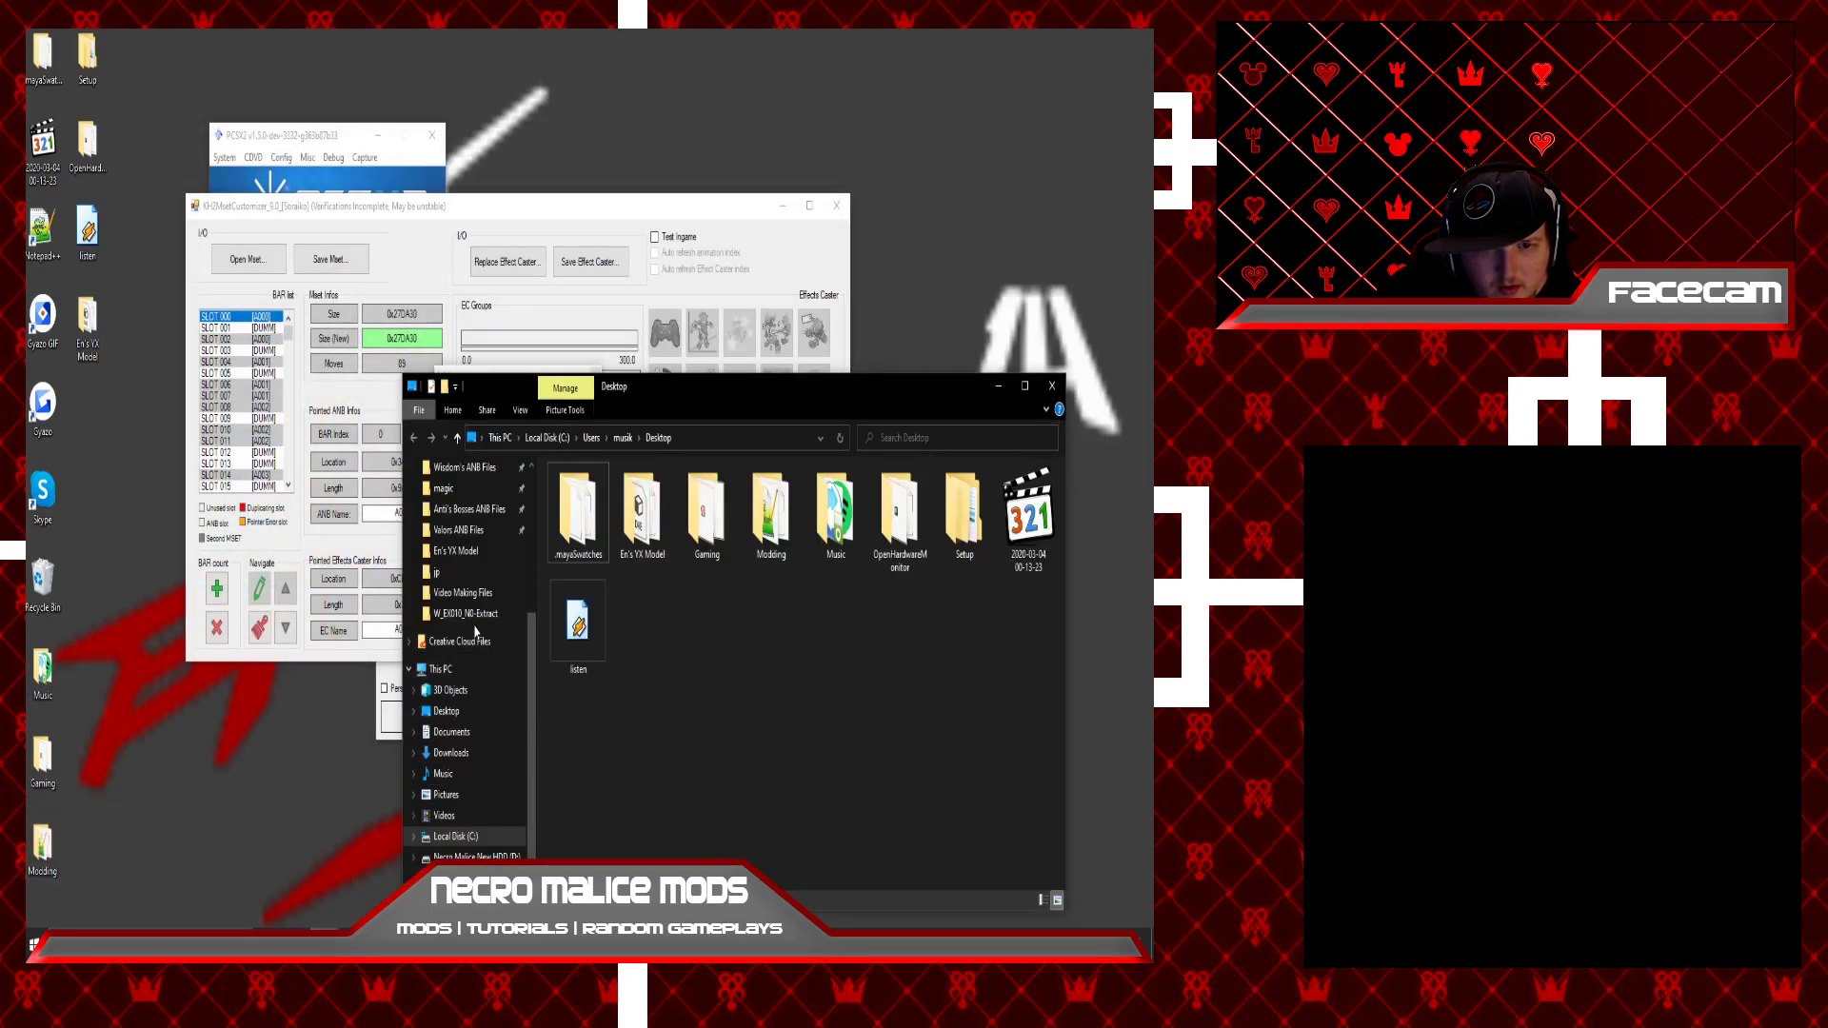
Launch the khkh_xldM model viewer from the KH2FM Model Viewer folder.
scroll(476, 631, down, 1)
click(473, 836)
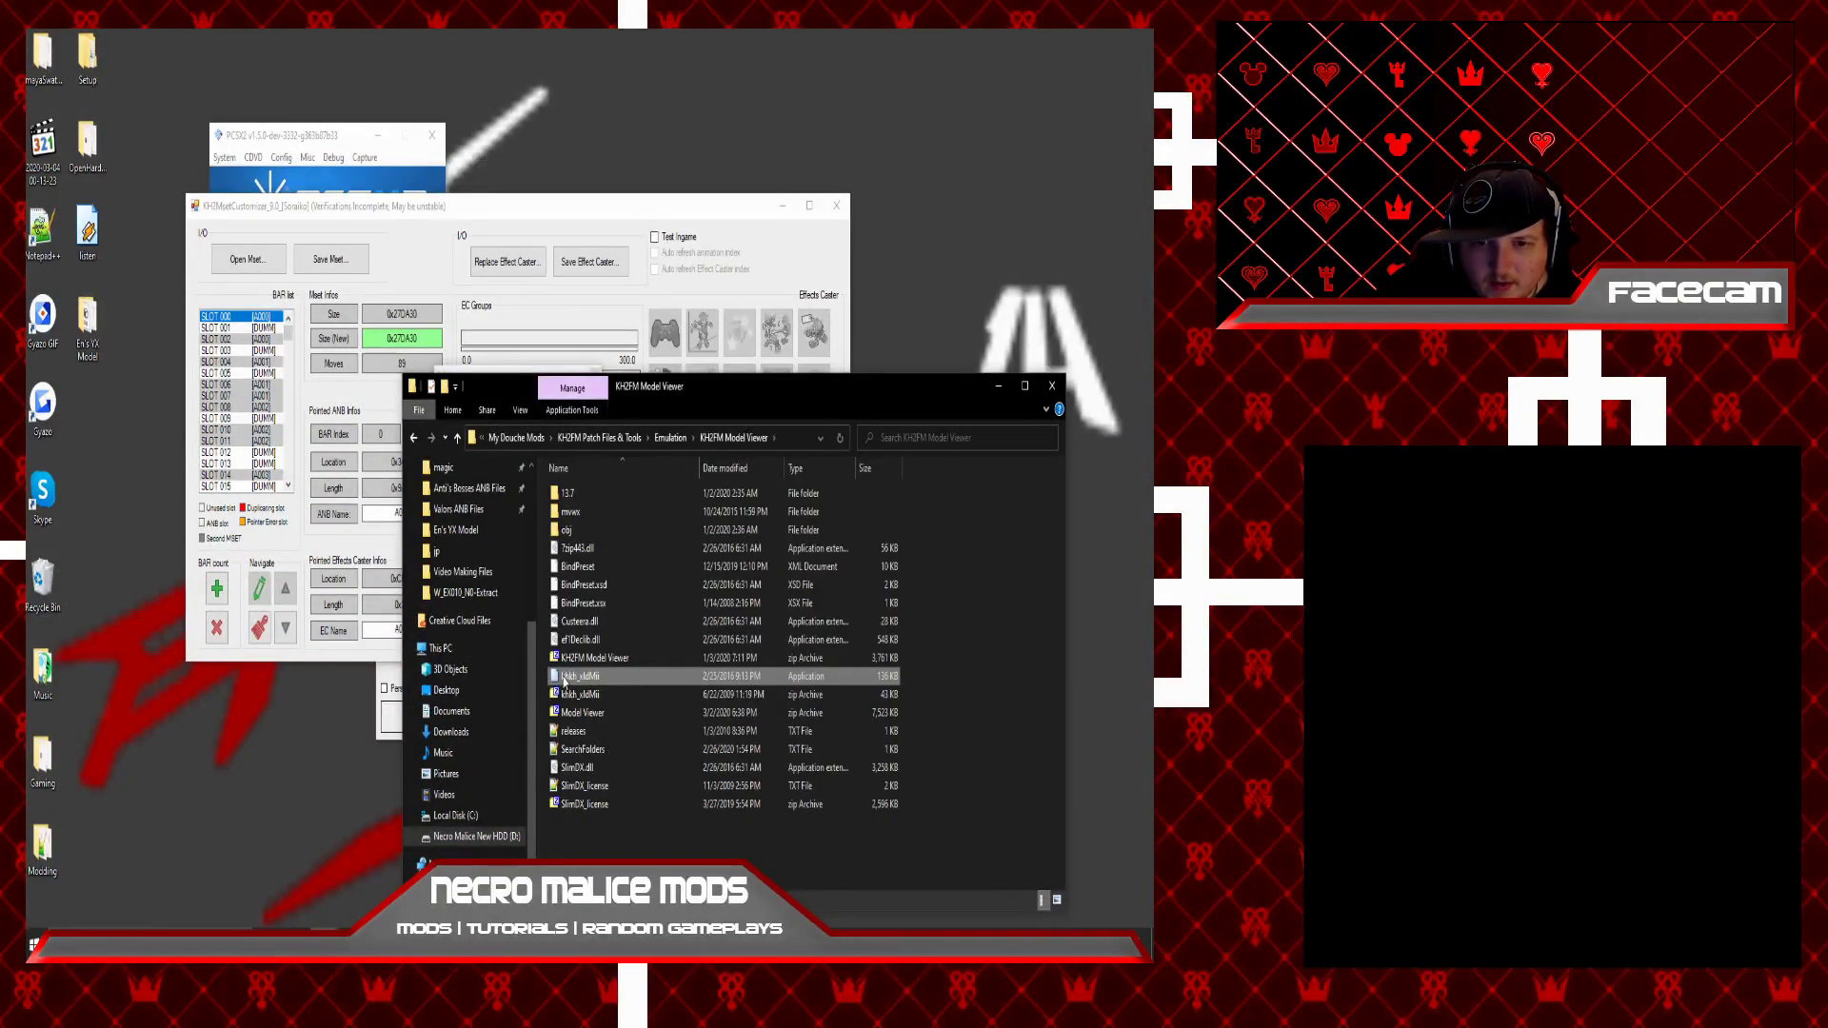
double_click(564, 680)
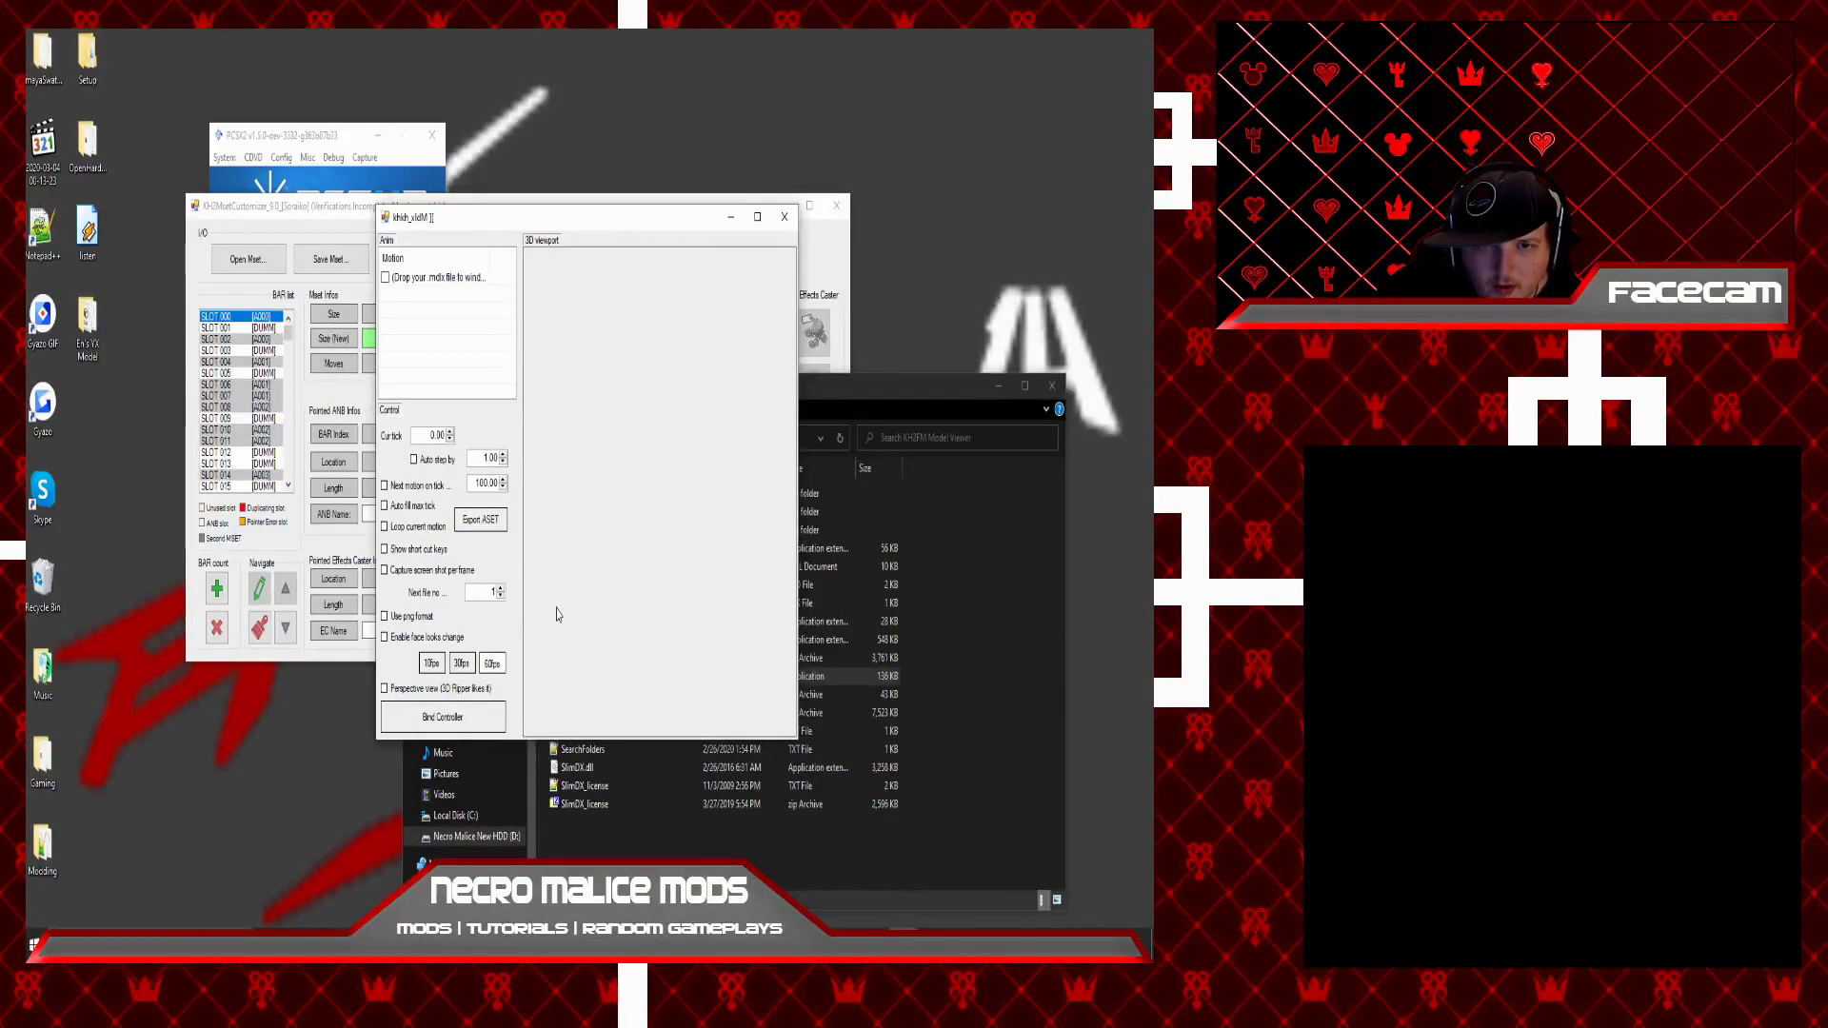
Load the Sora preset through the bind controller and place the model viewer window clear of the effect dialog.
click(443, 717)
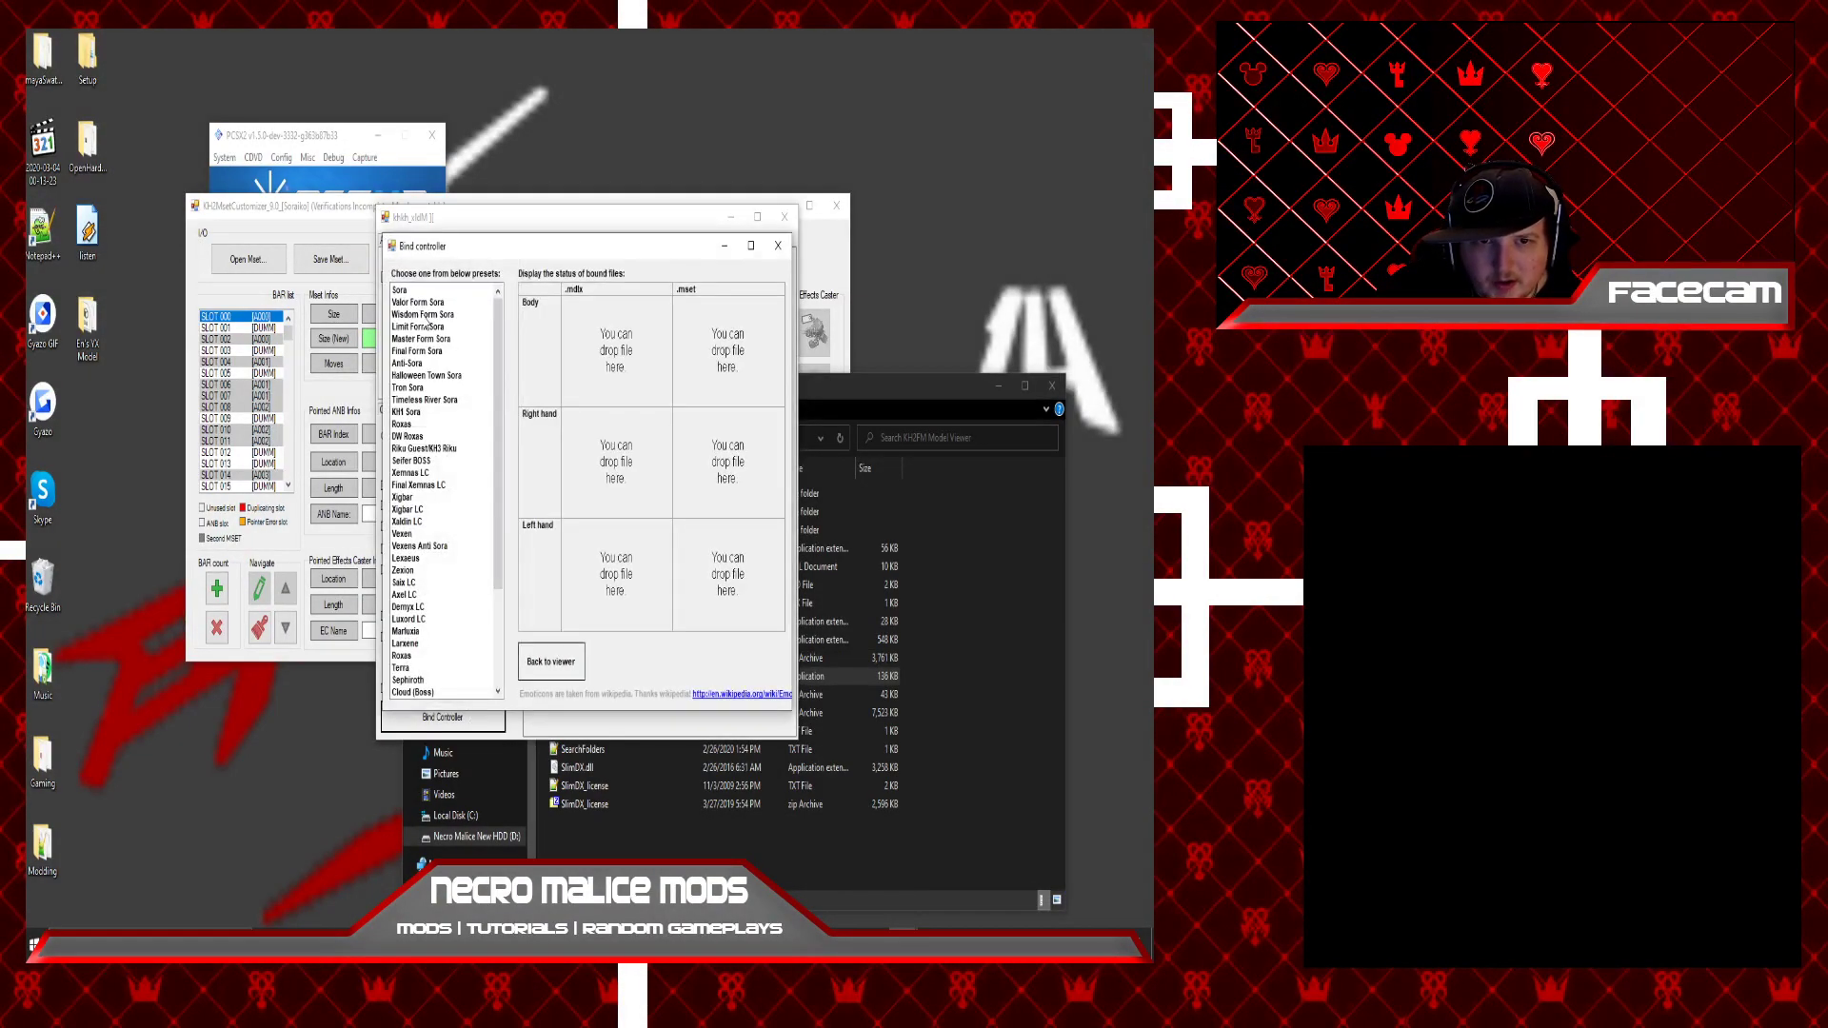
click(411, 290)
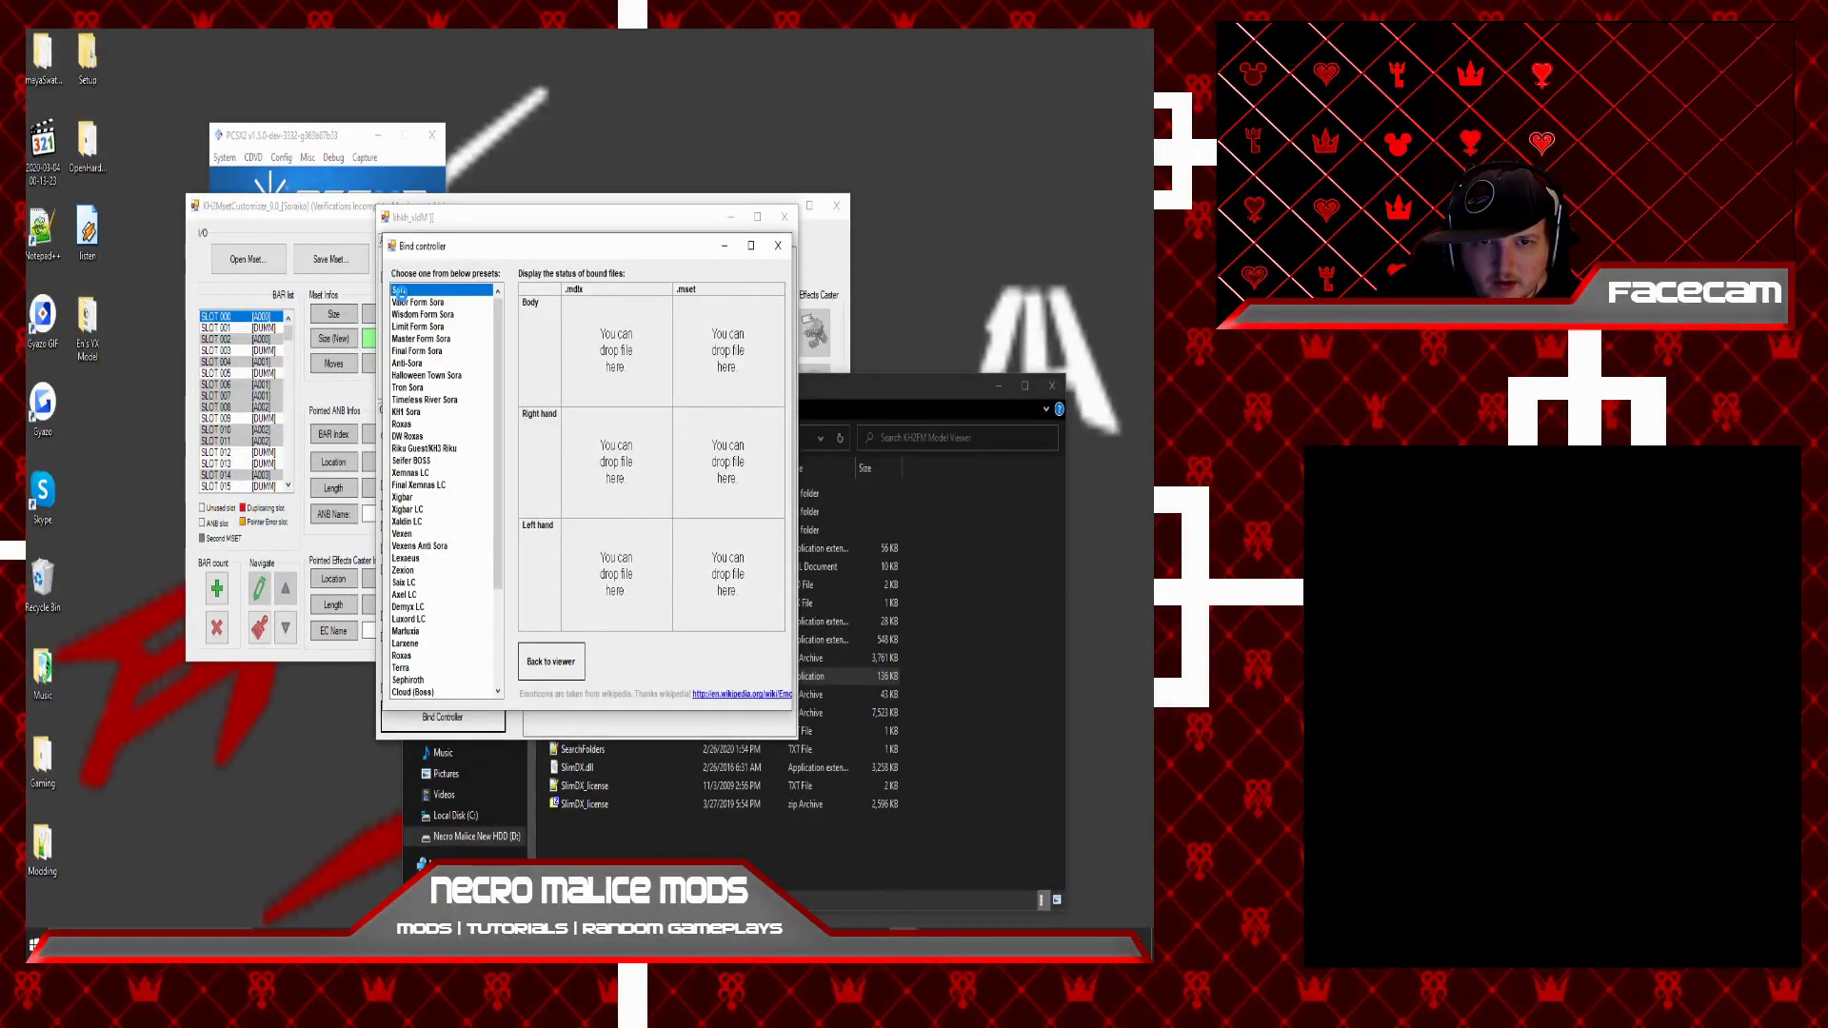
click(534, 679)
drag(518, 225, 820, 308)
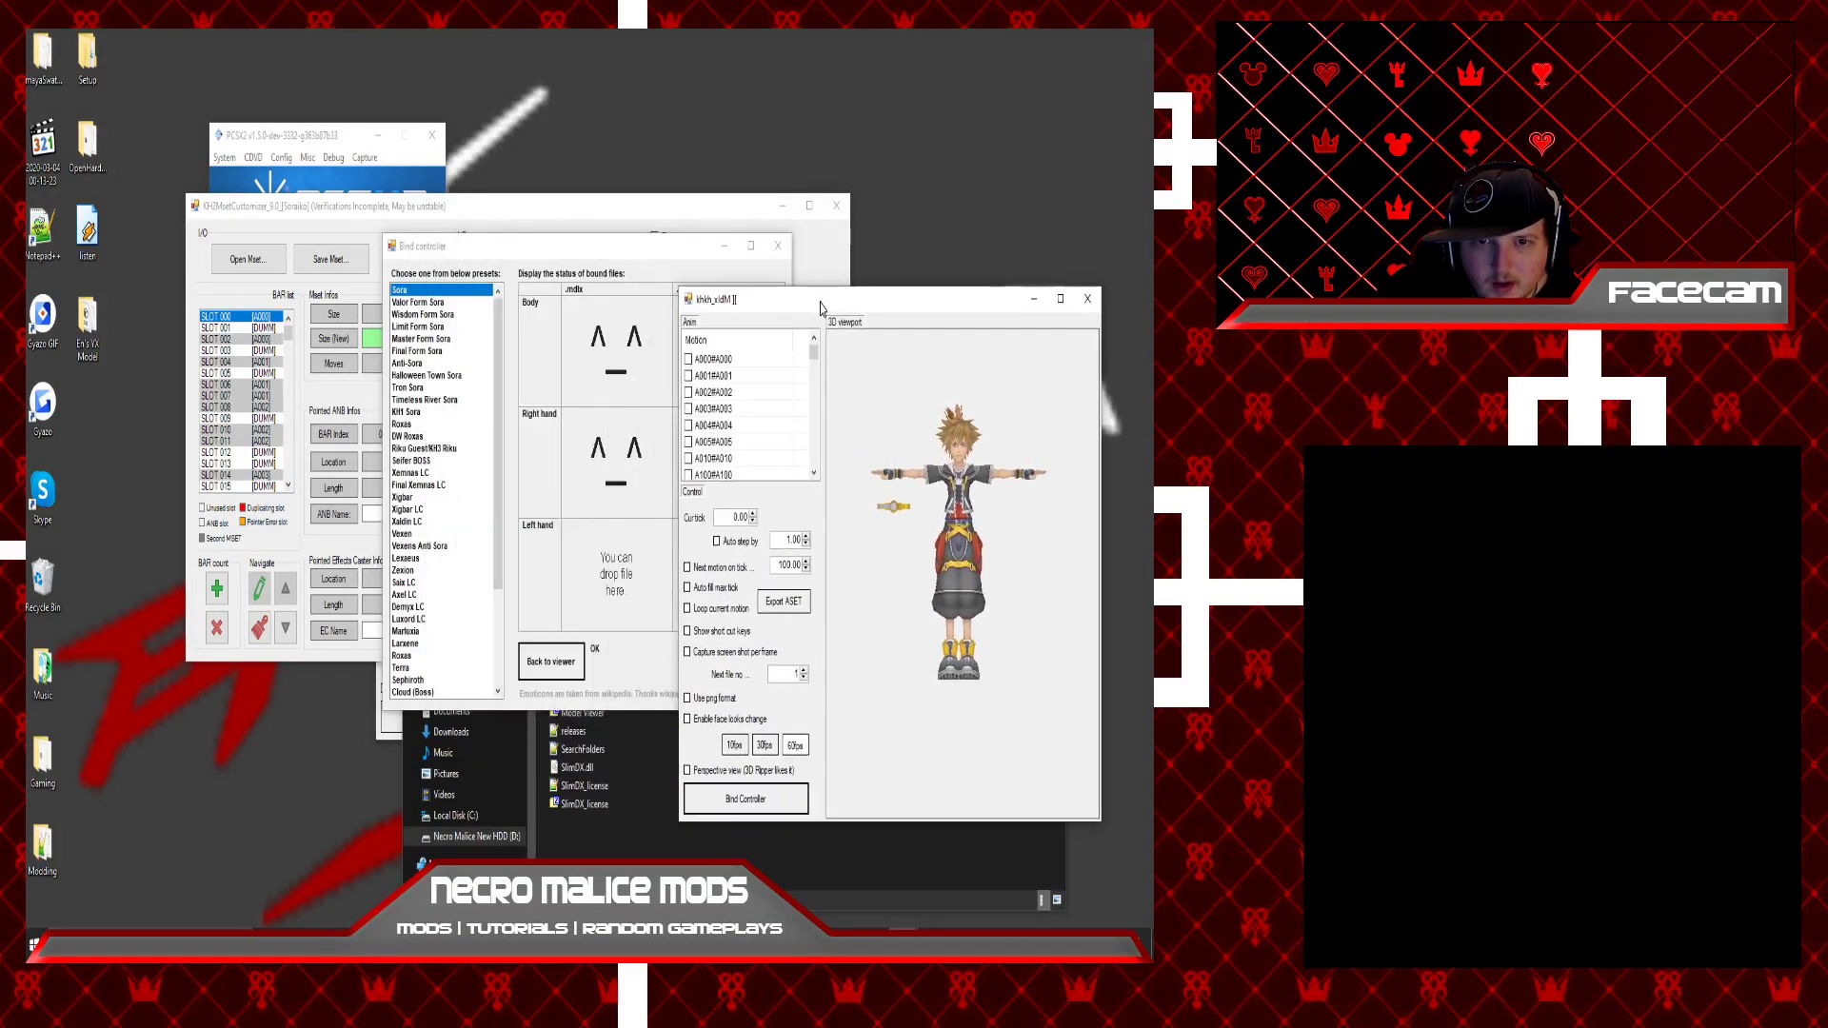
click(724, 246)
Select Sora's A300 motion and advance the animation to tick 21, checking the model's pose.
scroll(743, 419, down, 10)
click(713, 392)
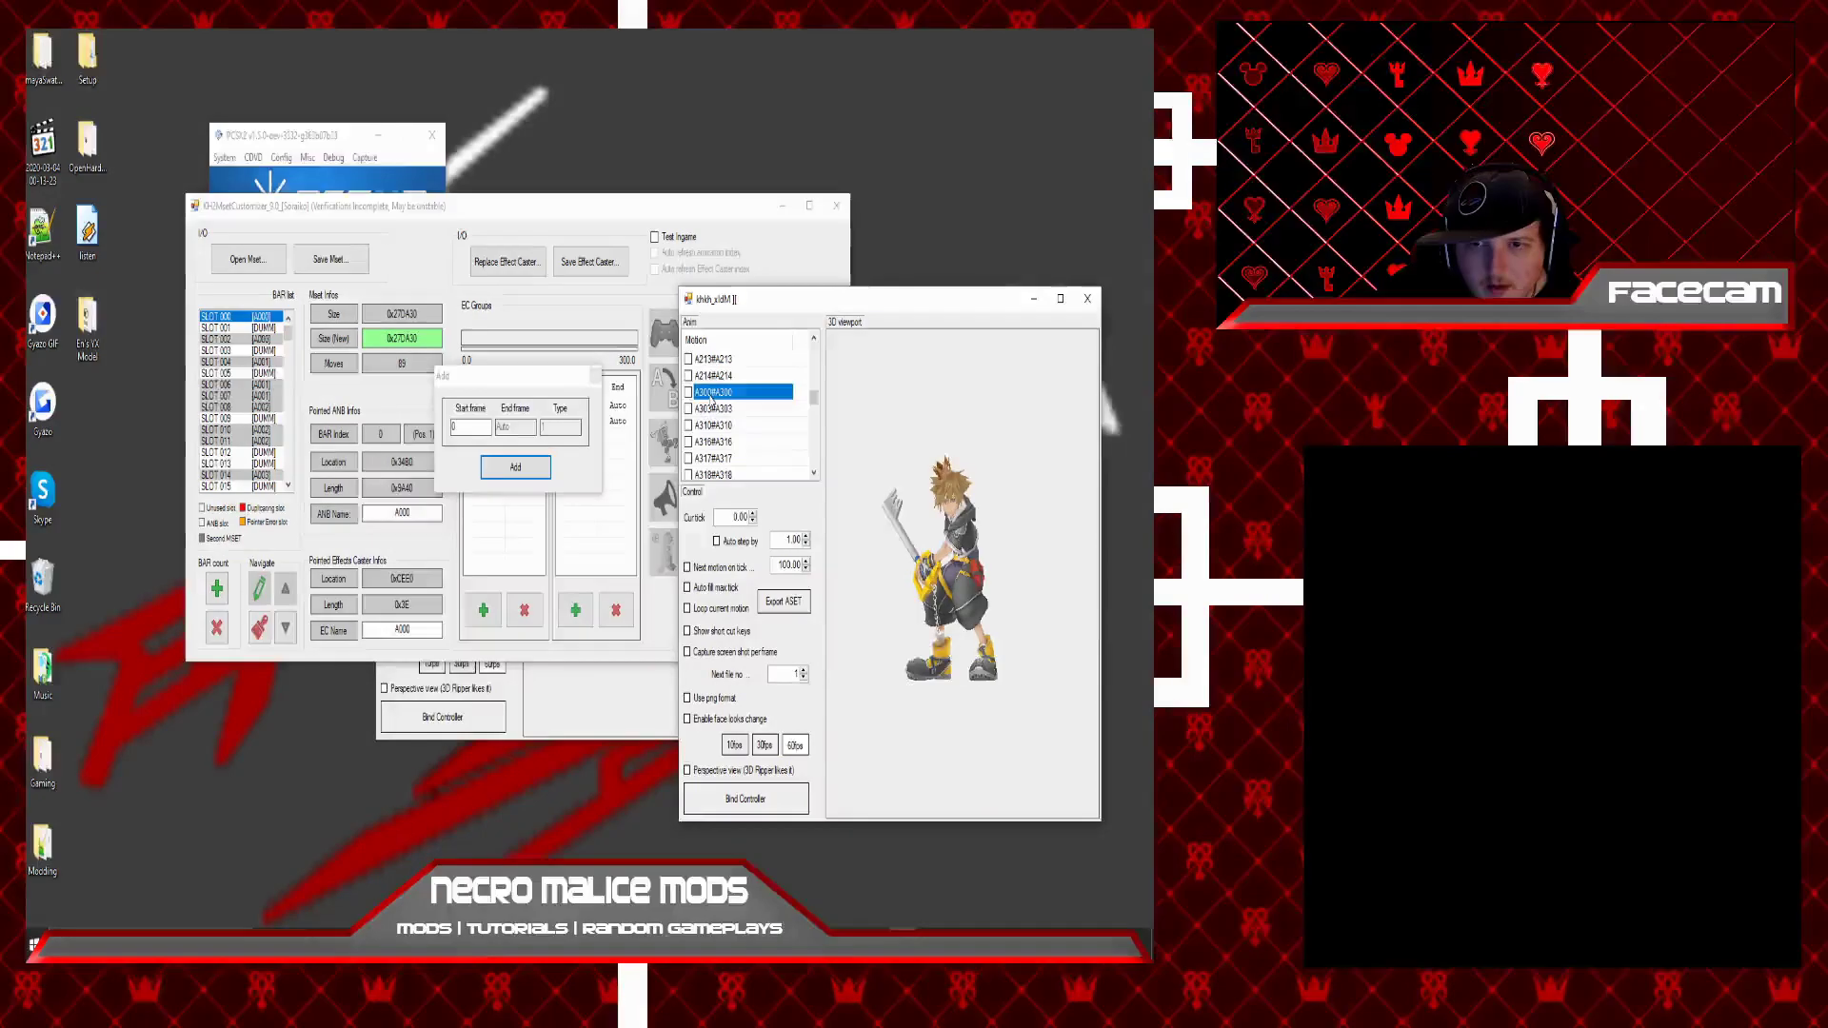
click(752, 514)
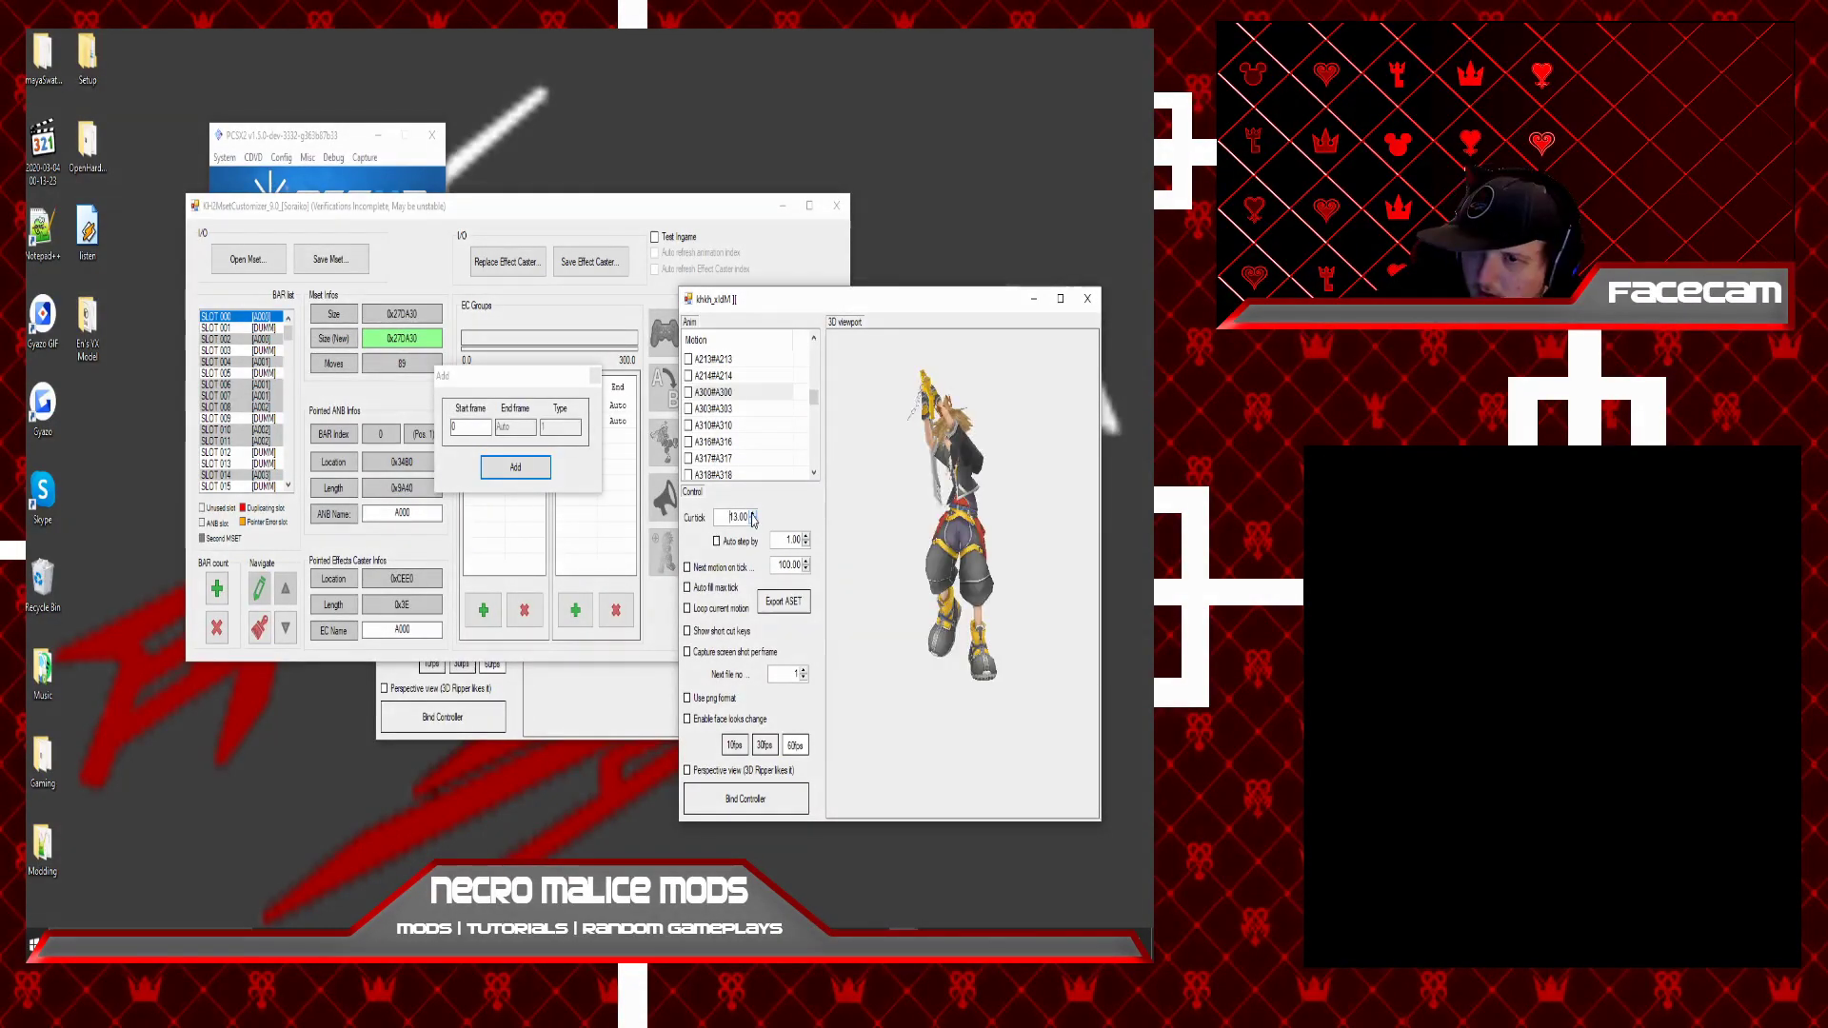
click(752, 514)
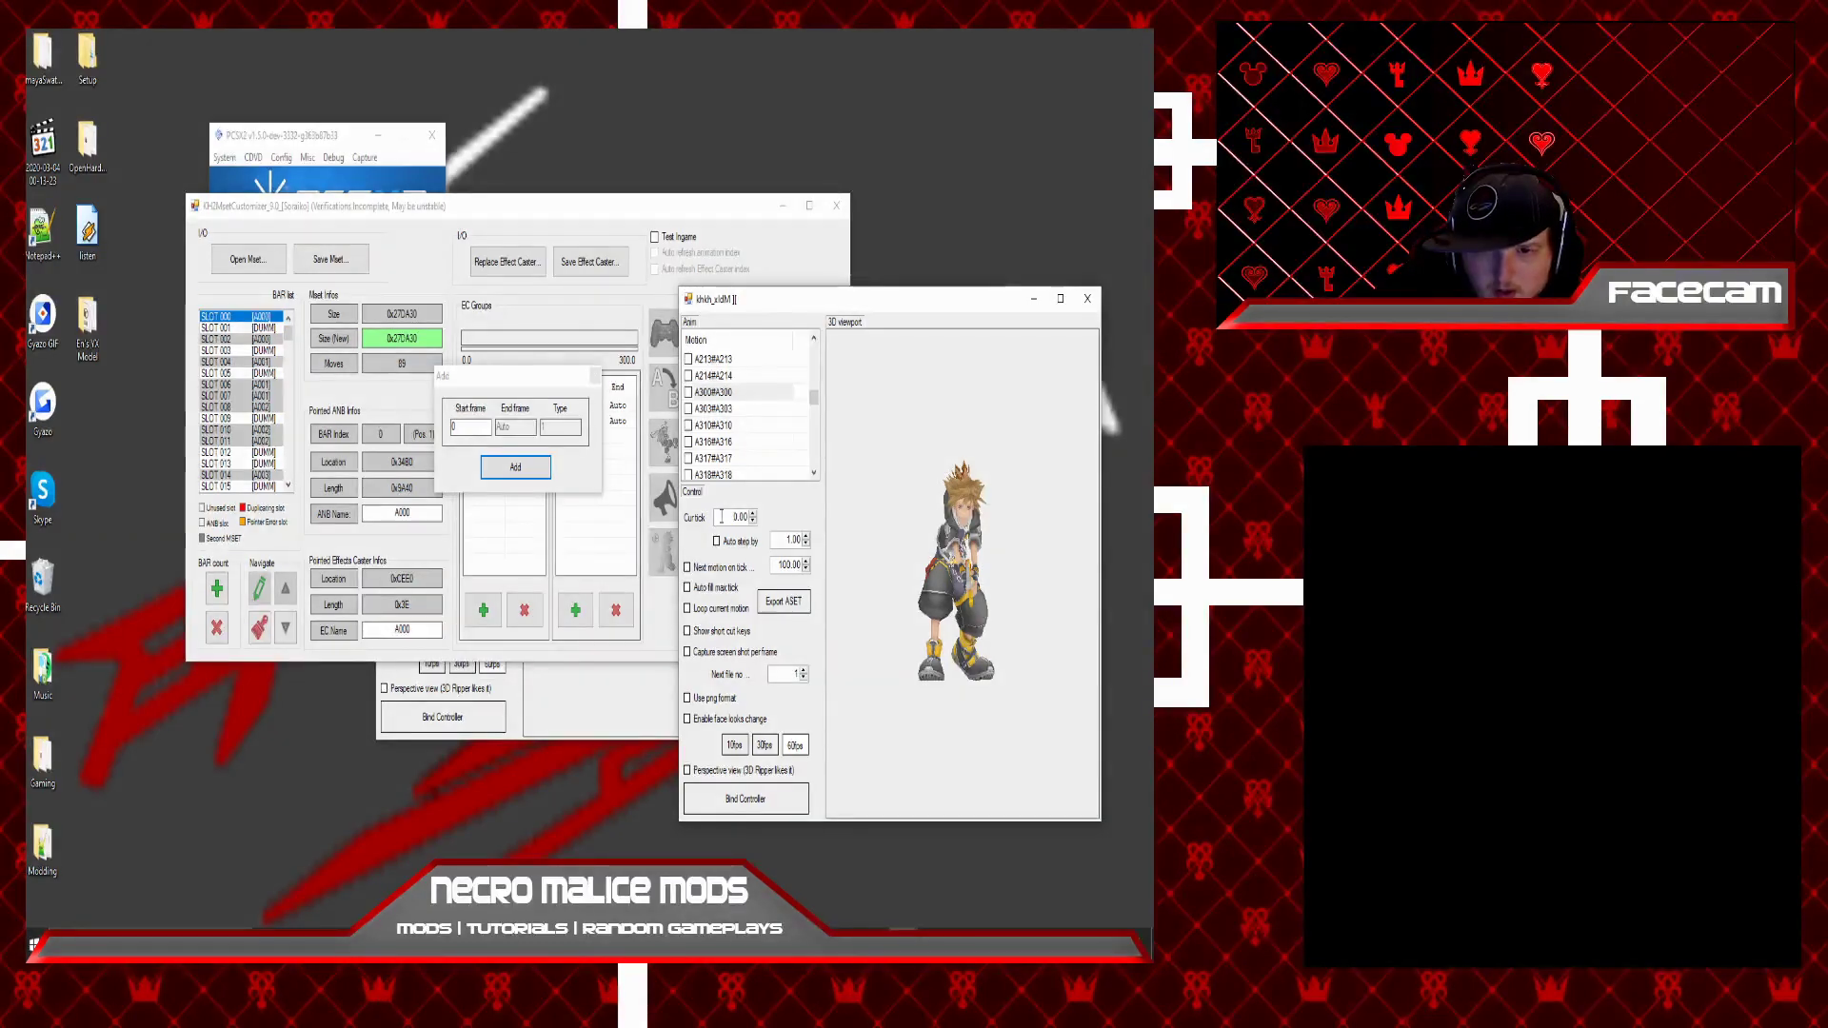
key(Delete)
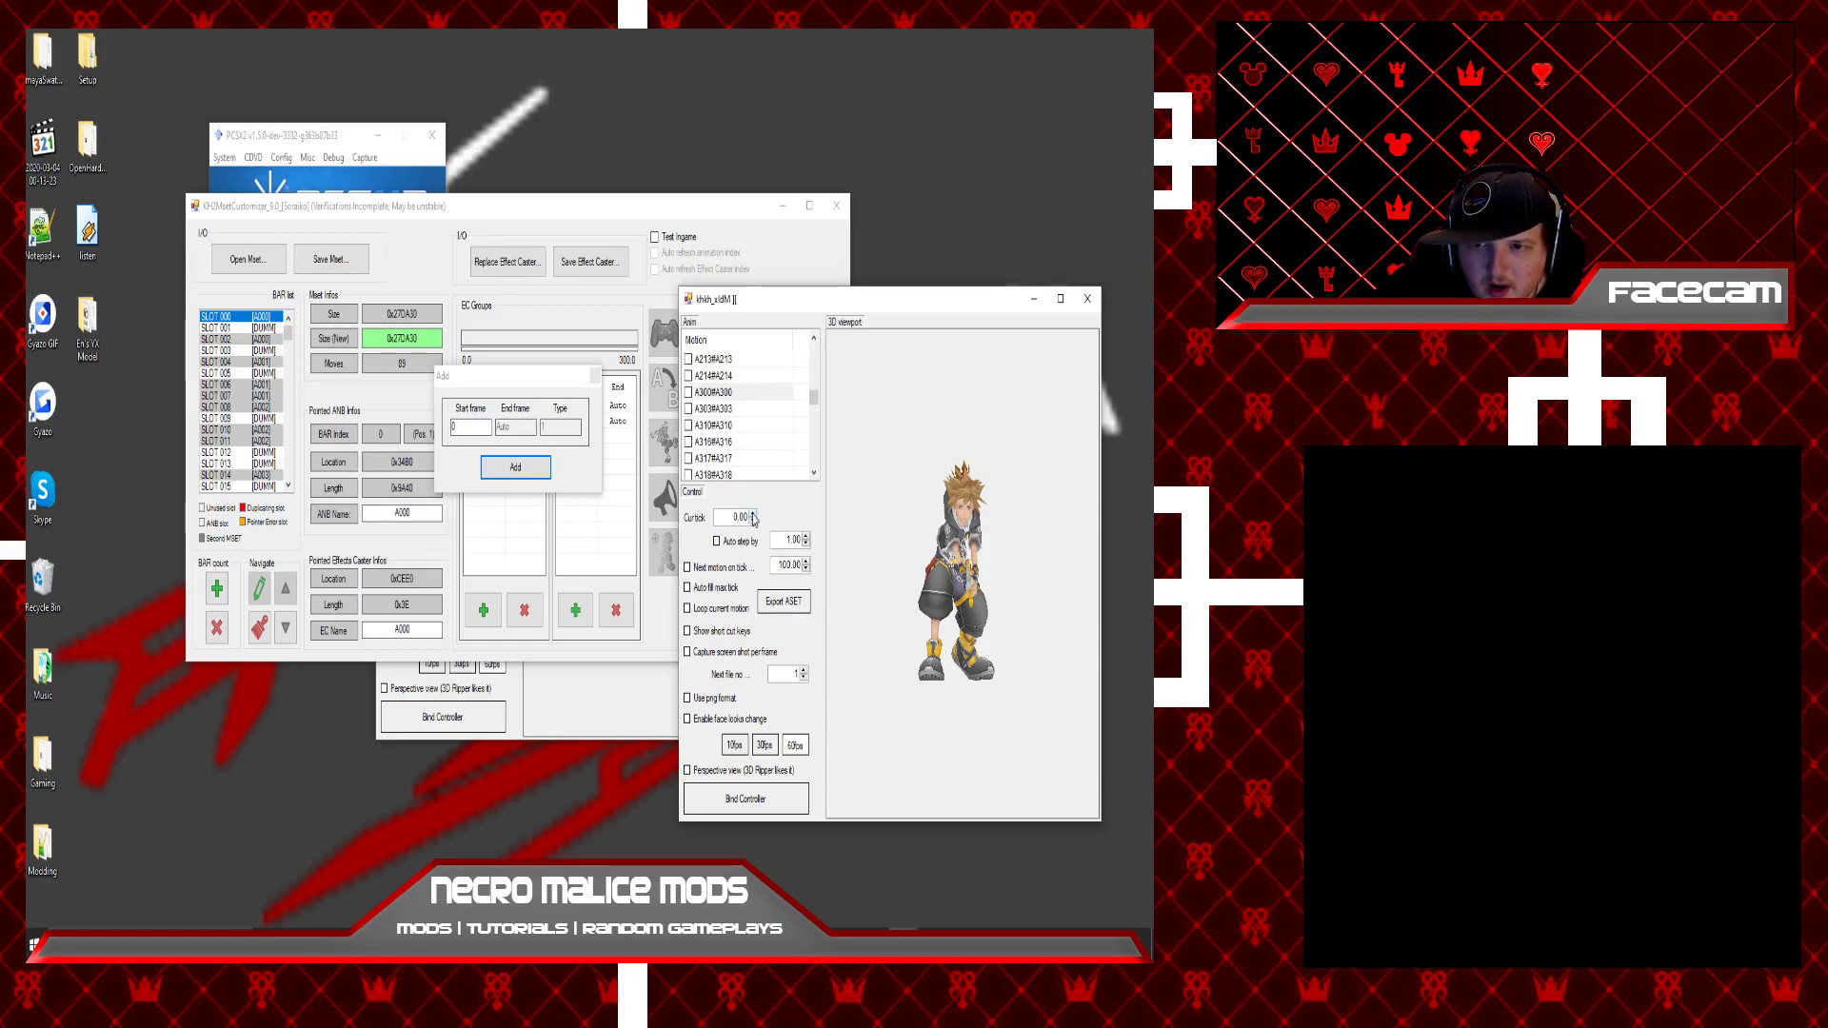
text(7)
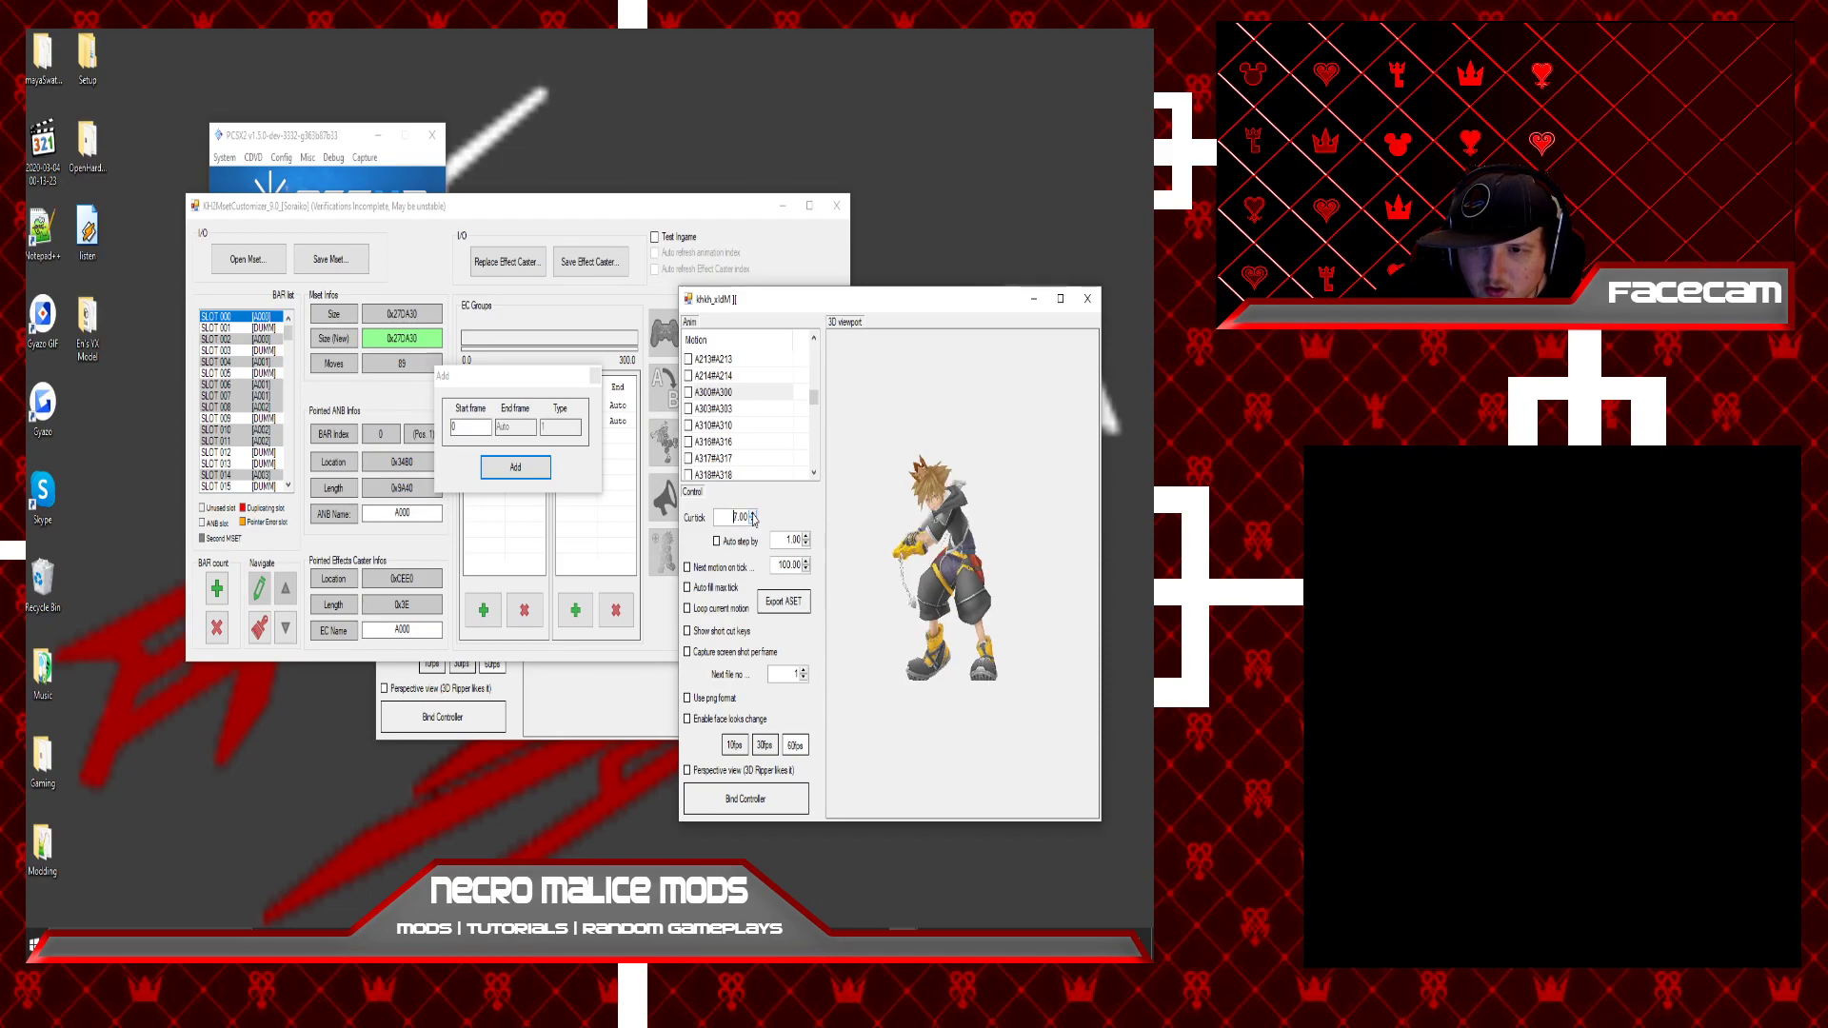
scroll(753, 518, up, 7)
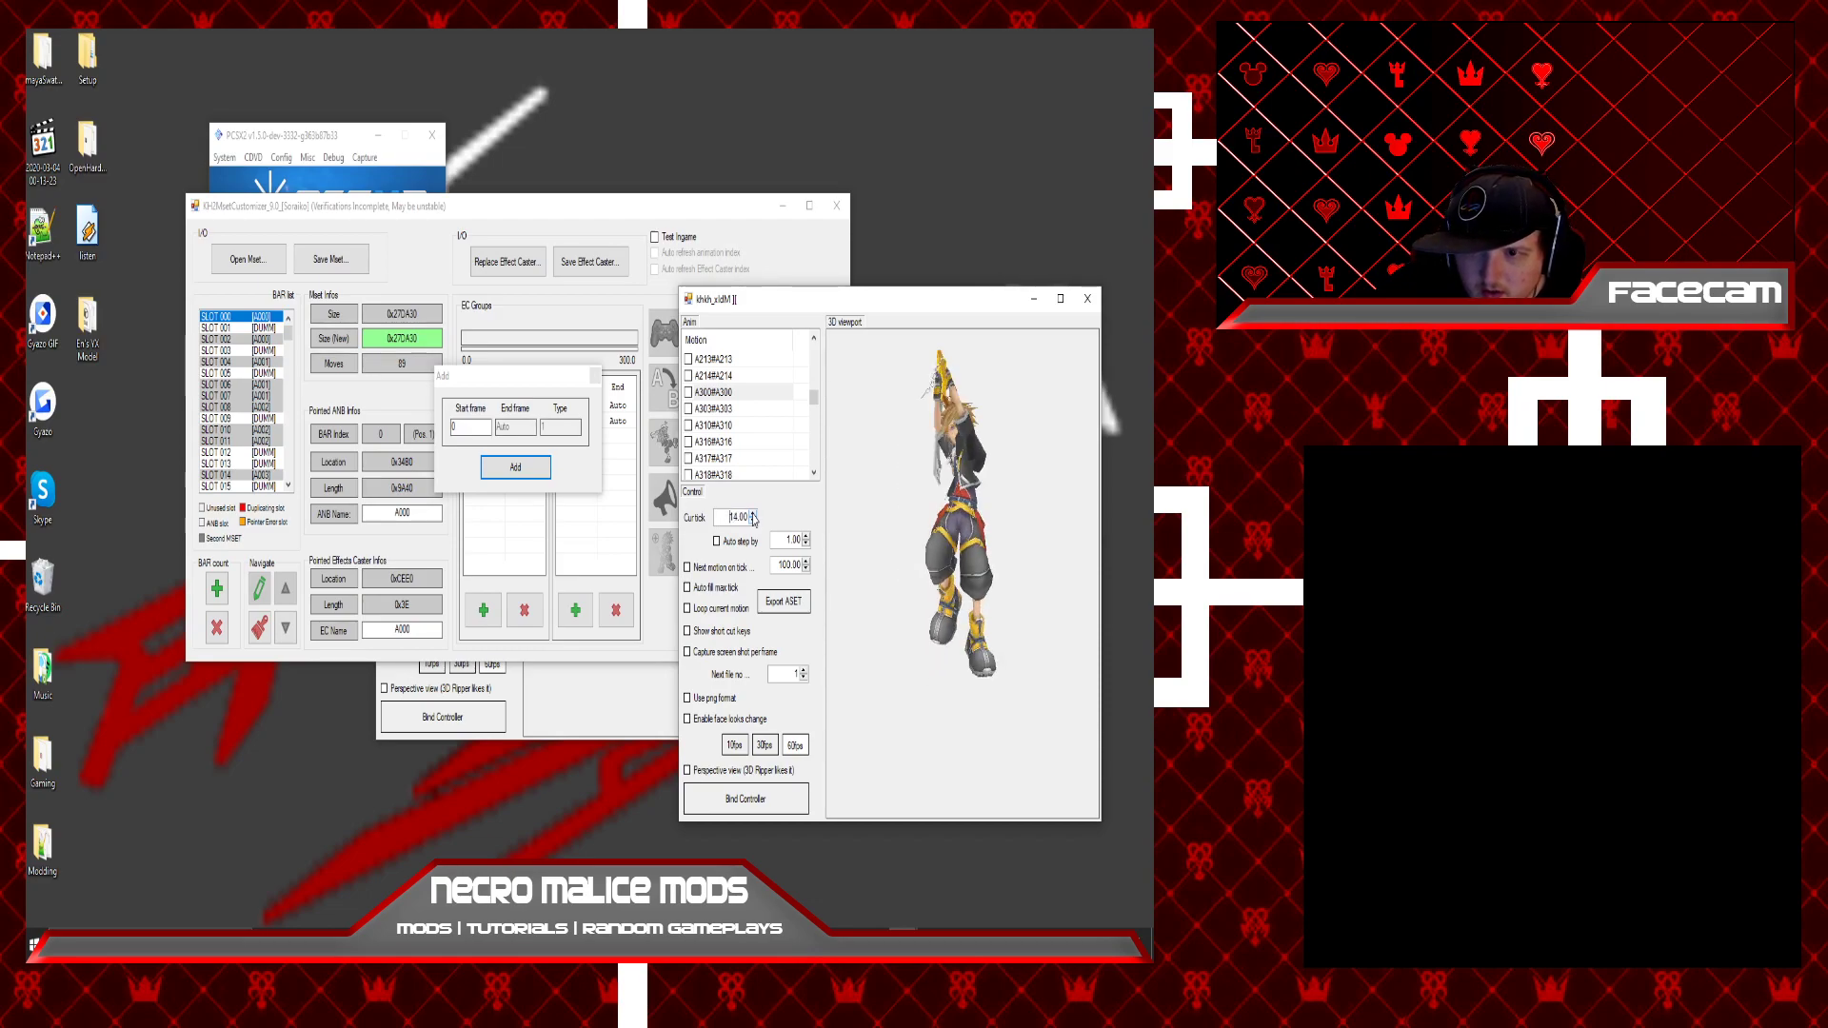
scroll(753, 519, up, 7)
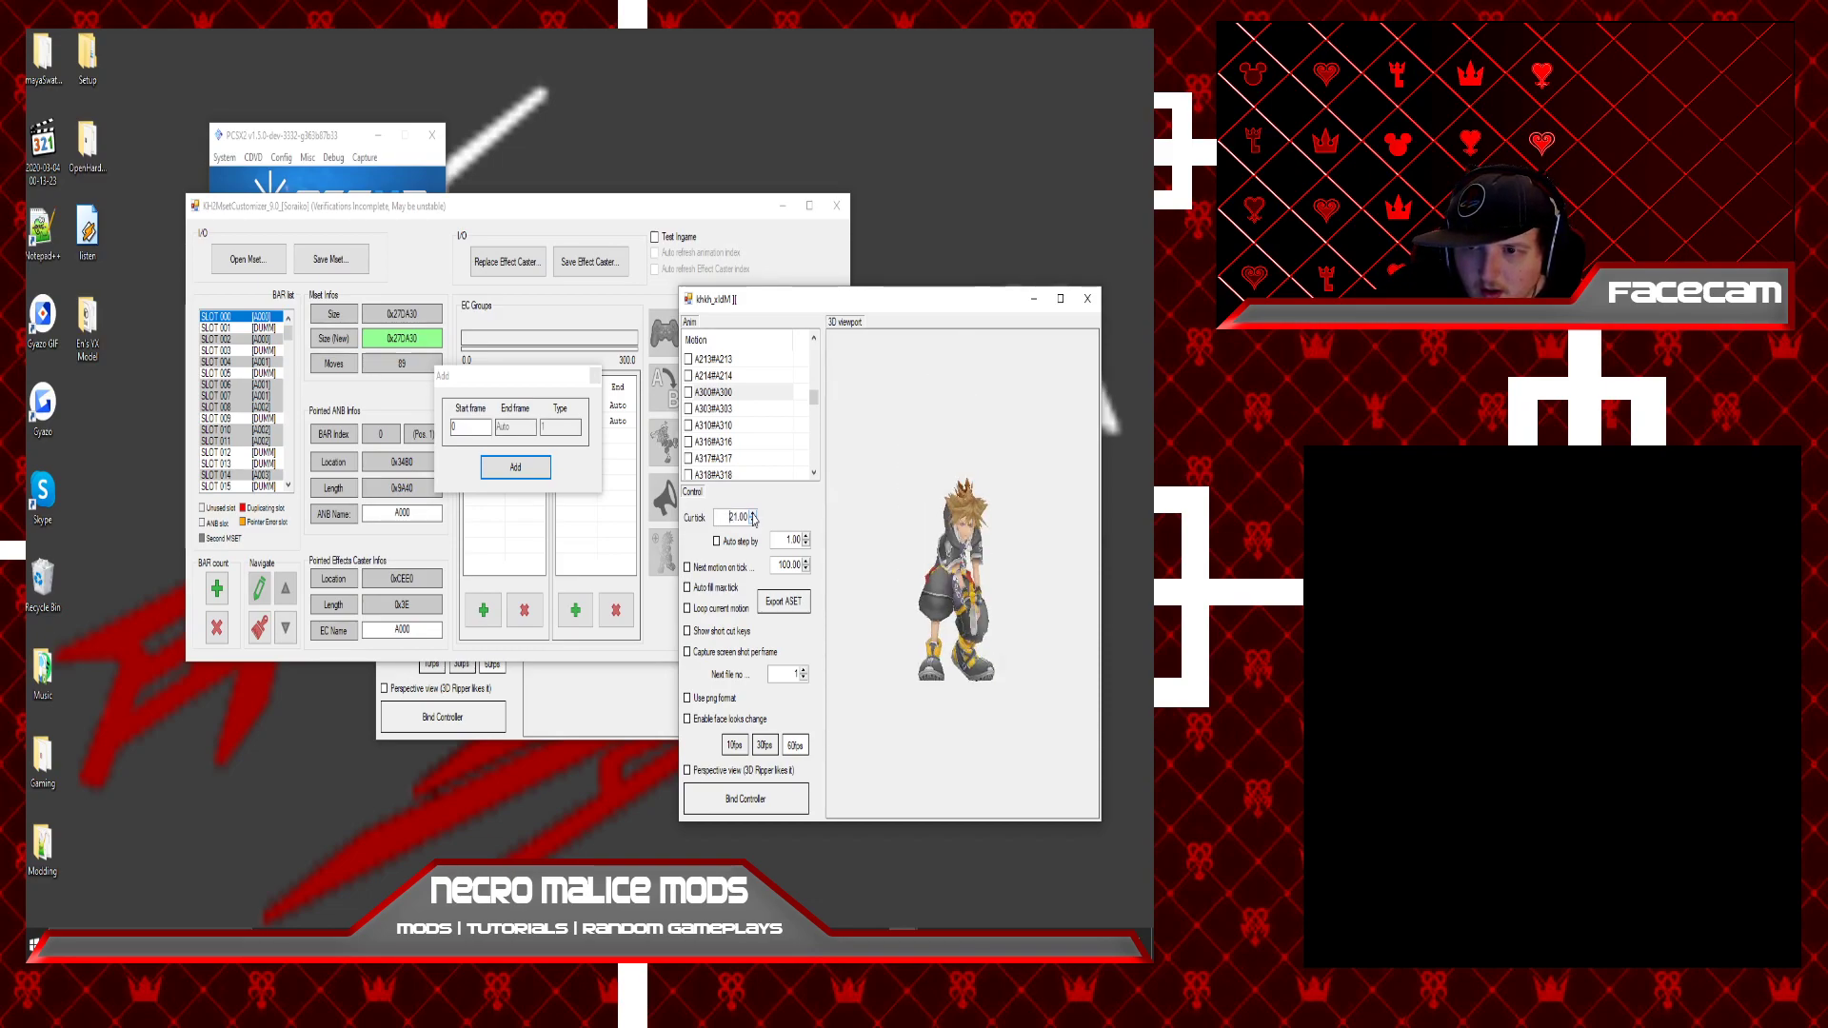
drag(990, 628, 963, 658)
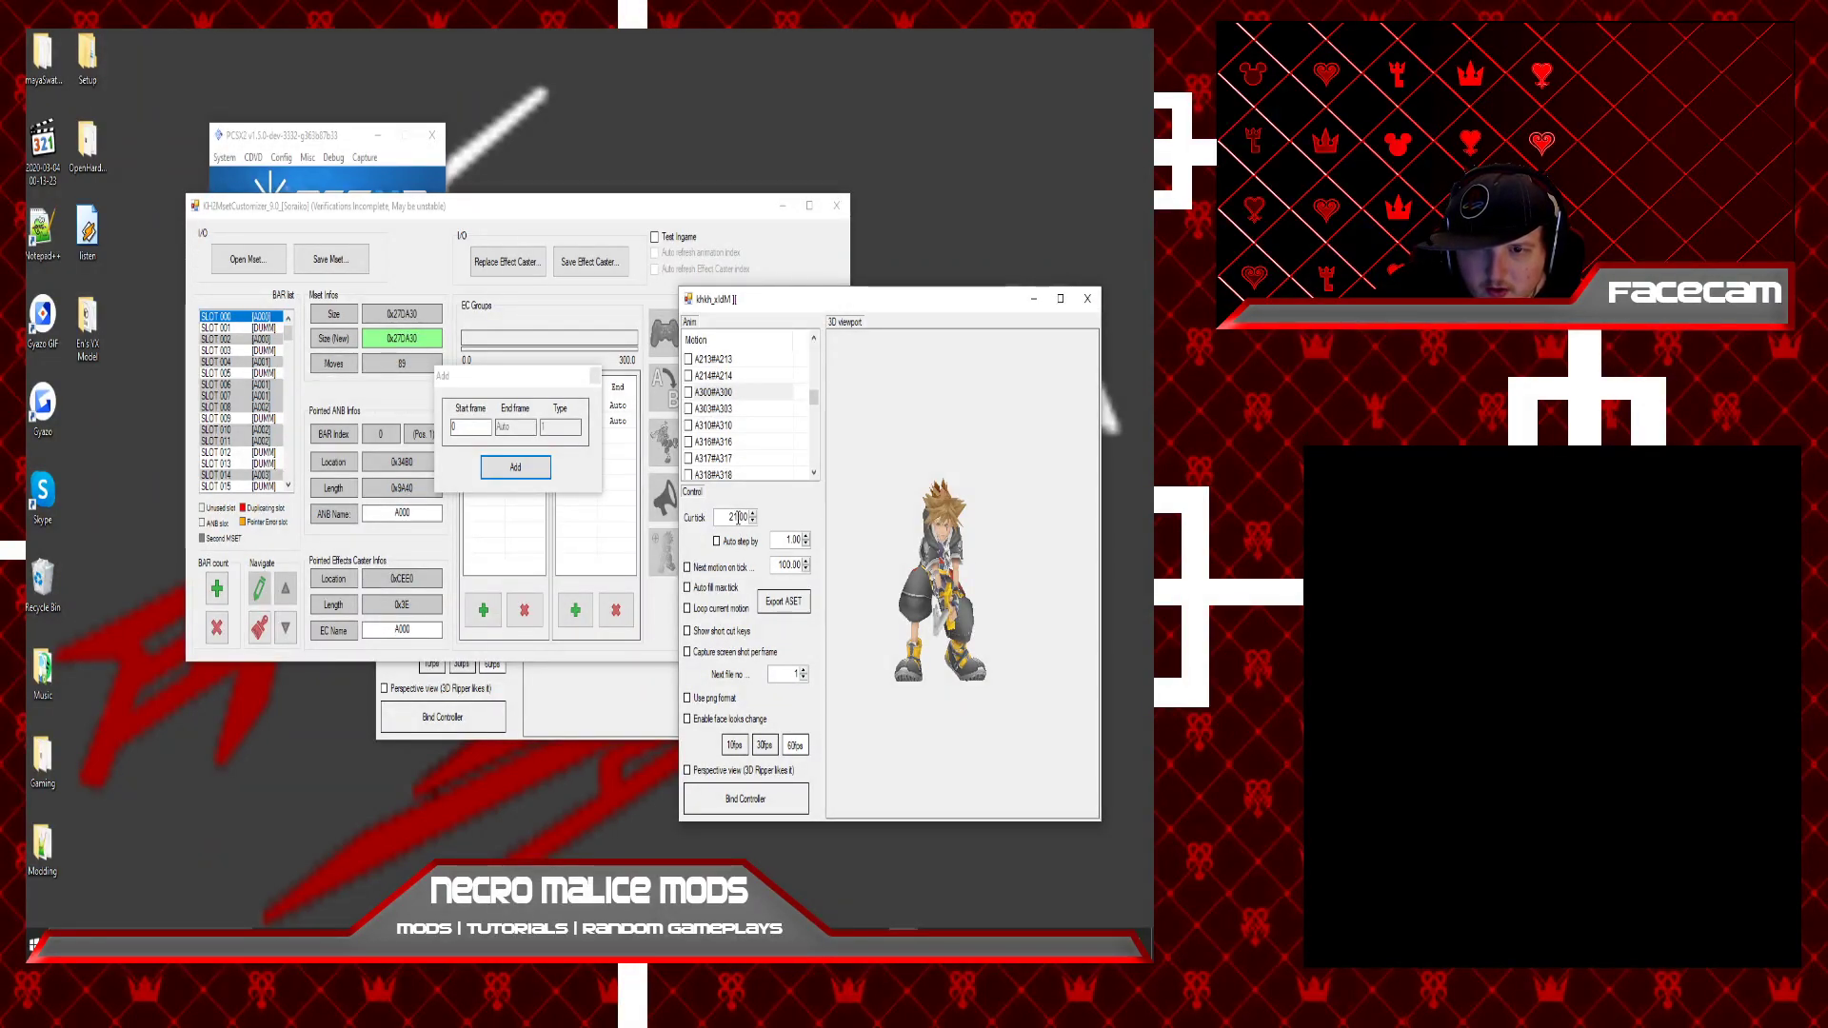
Copy the viewer's current tick, 21, into the PAX Sprite effect's start frame and add the effect.
right_click(739, 517)
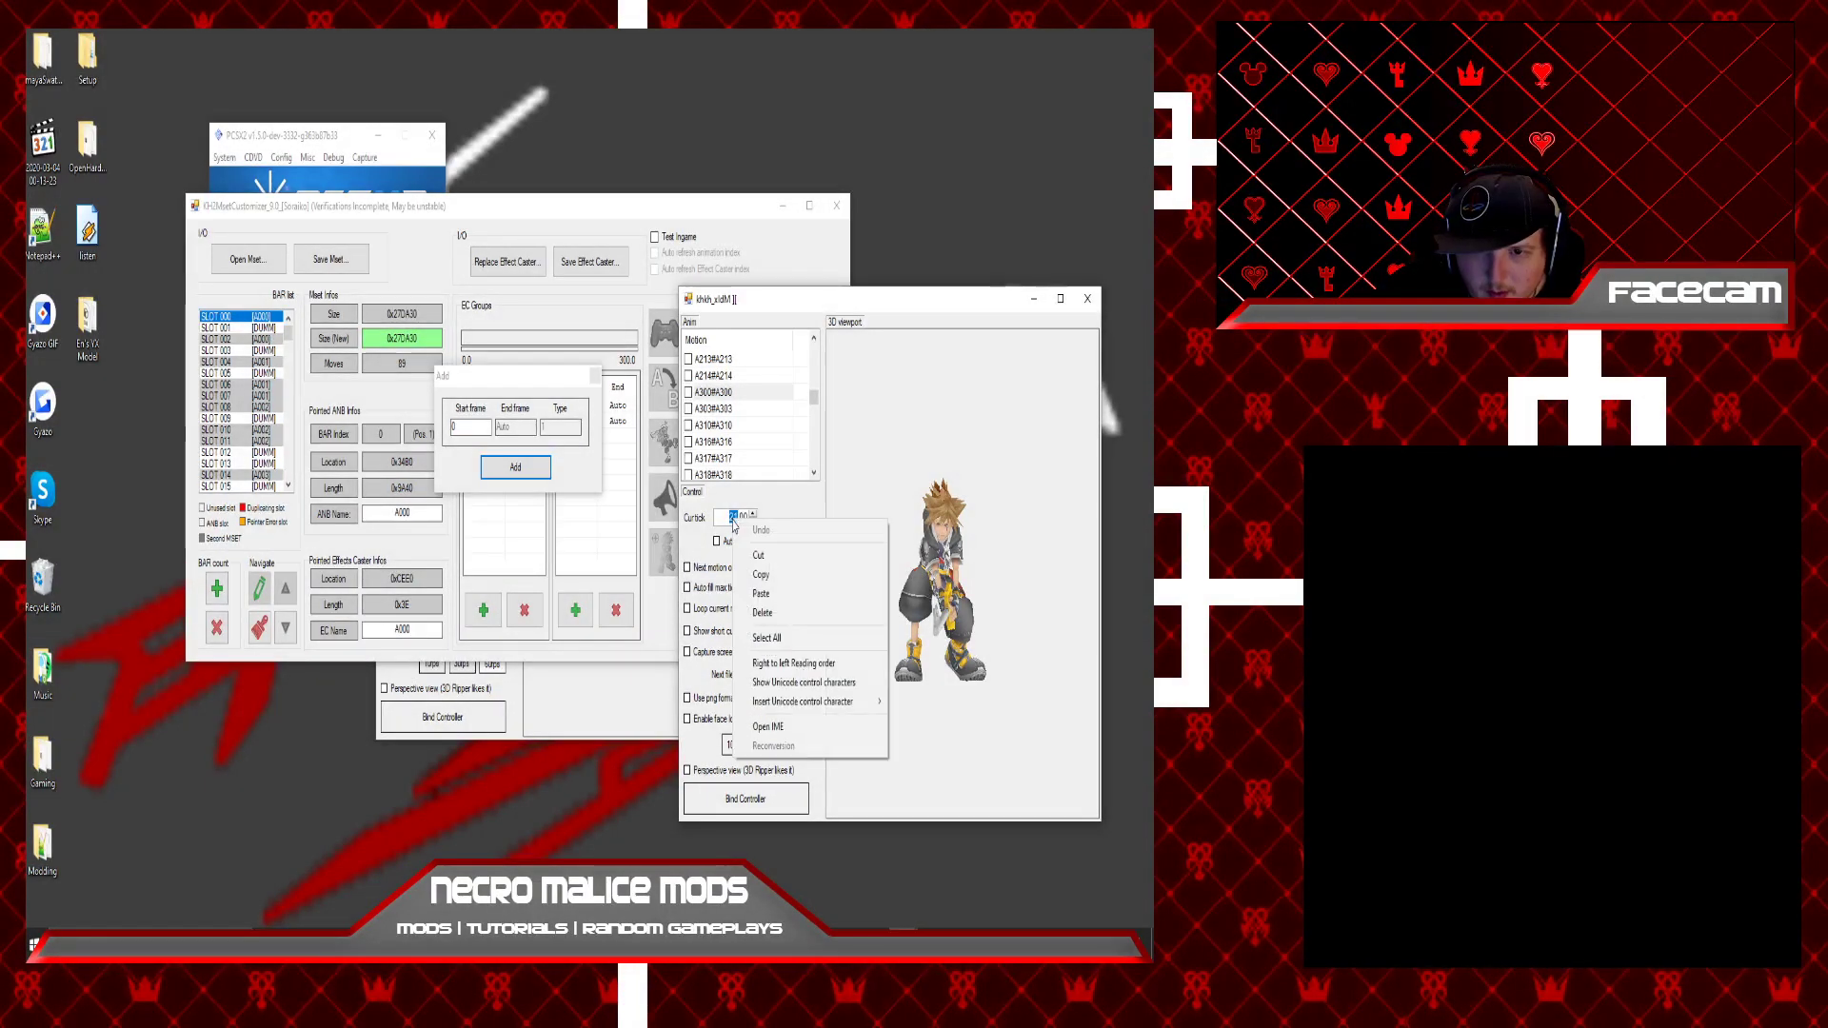
click(752, 570)
click(464, 428)
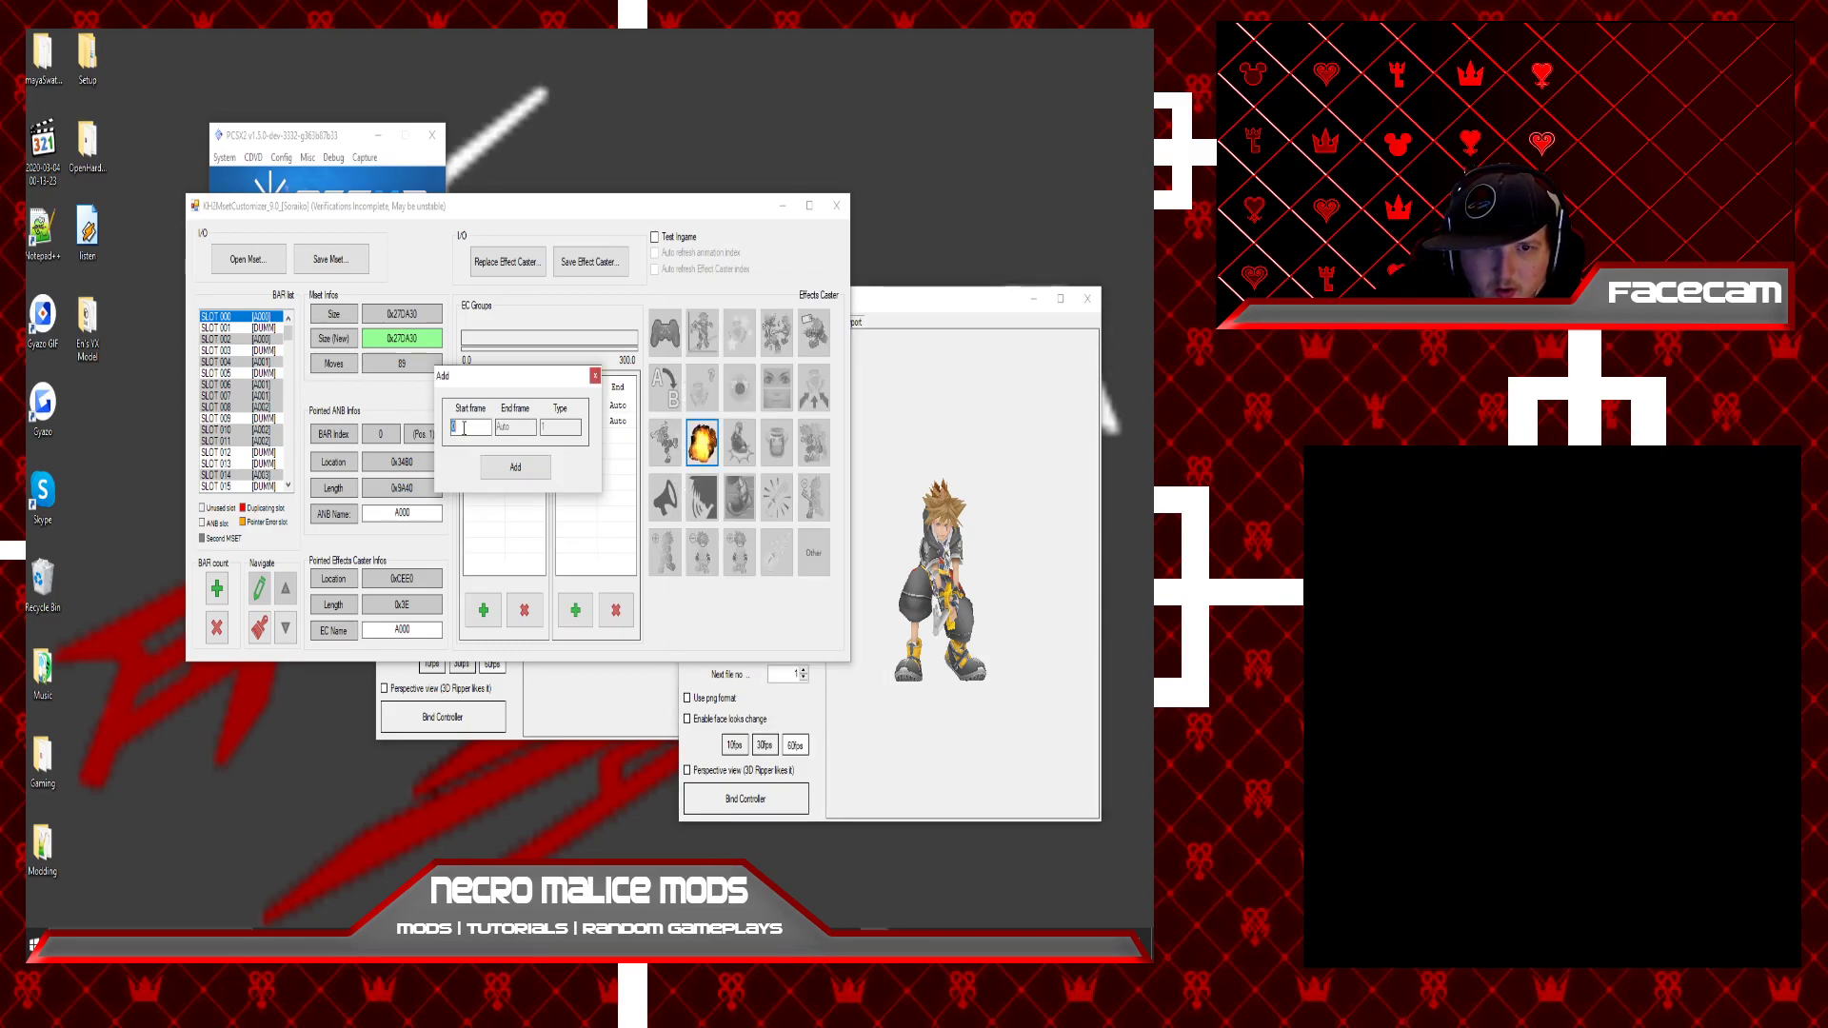
right_click(464, 428)
click(488, 503)
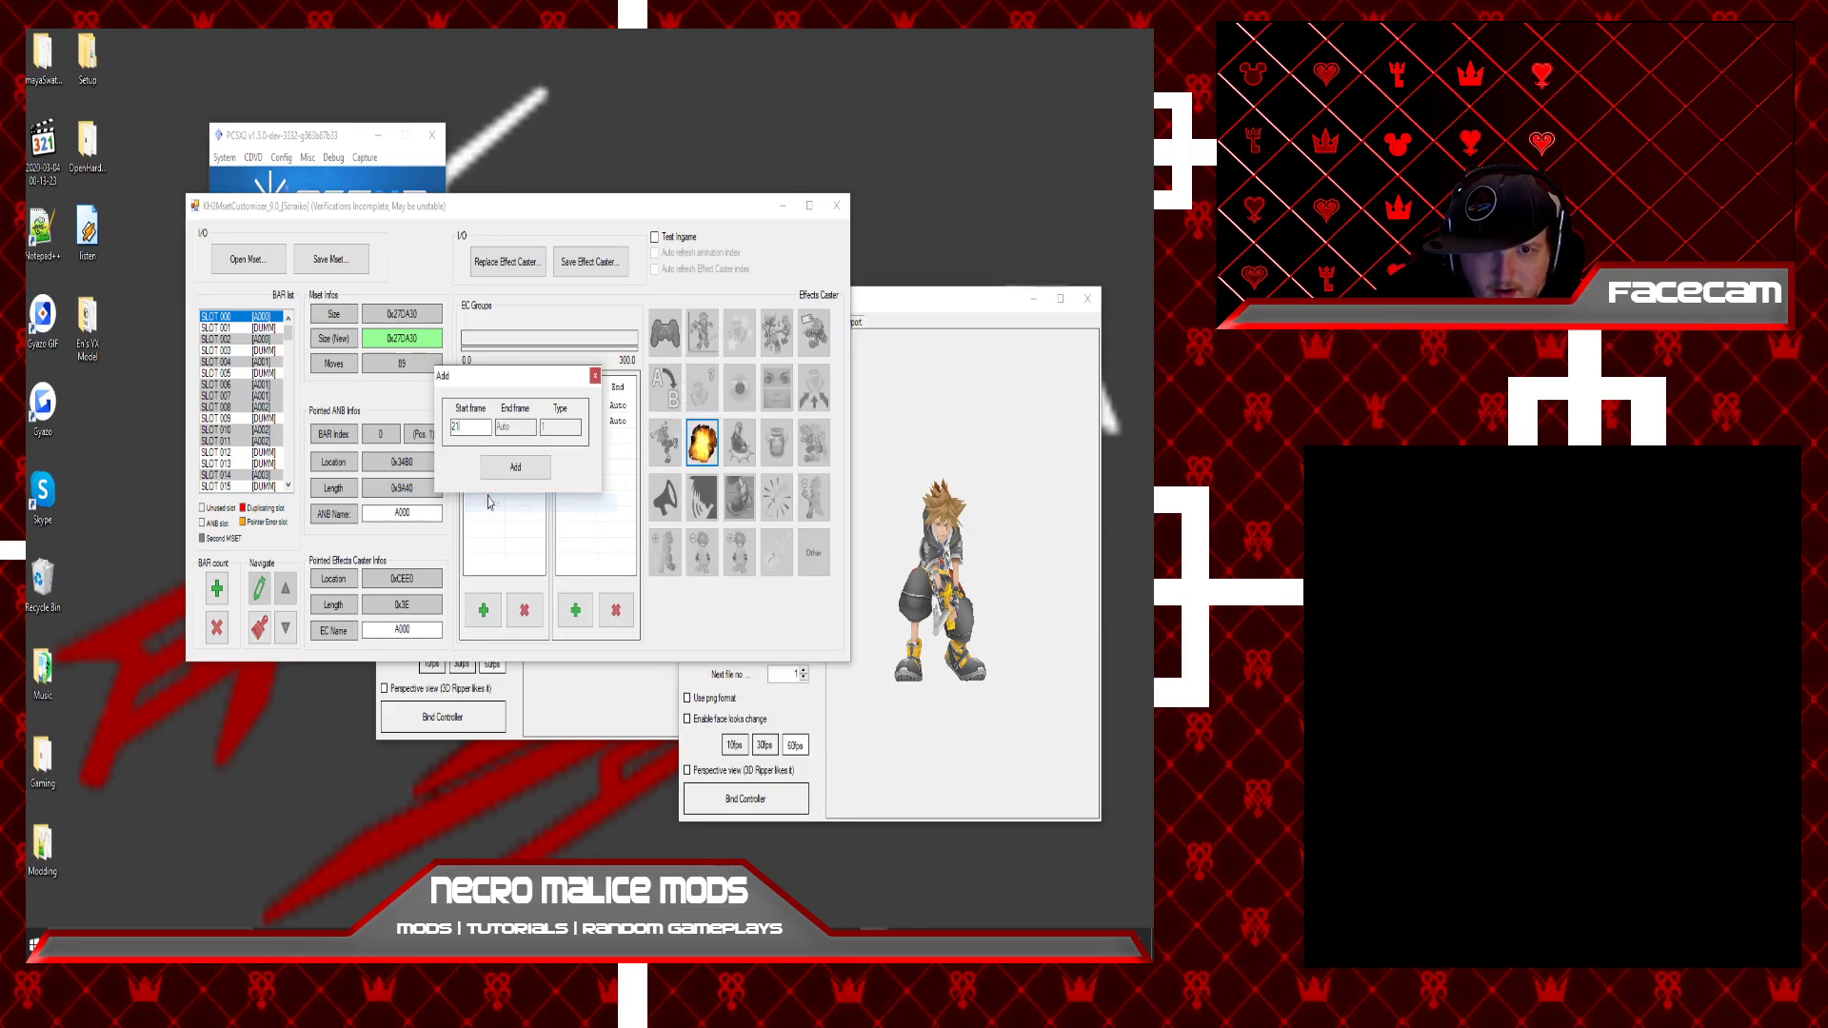
click(515, 467)
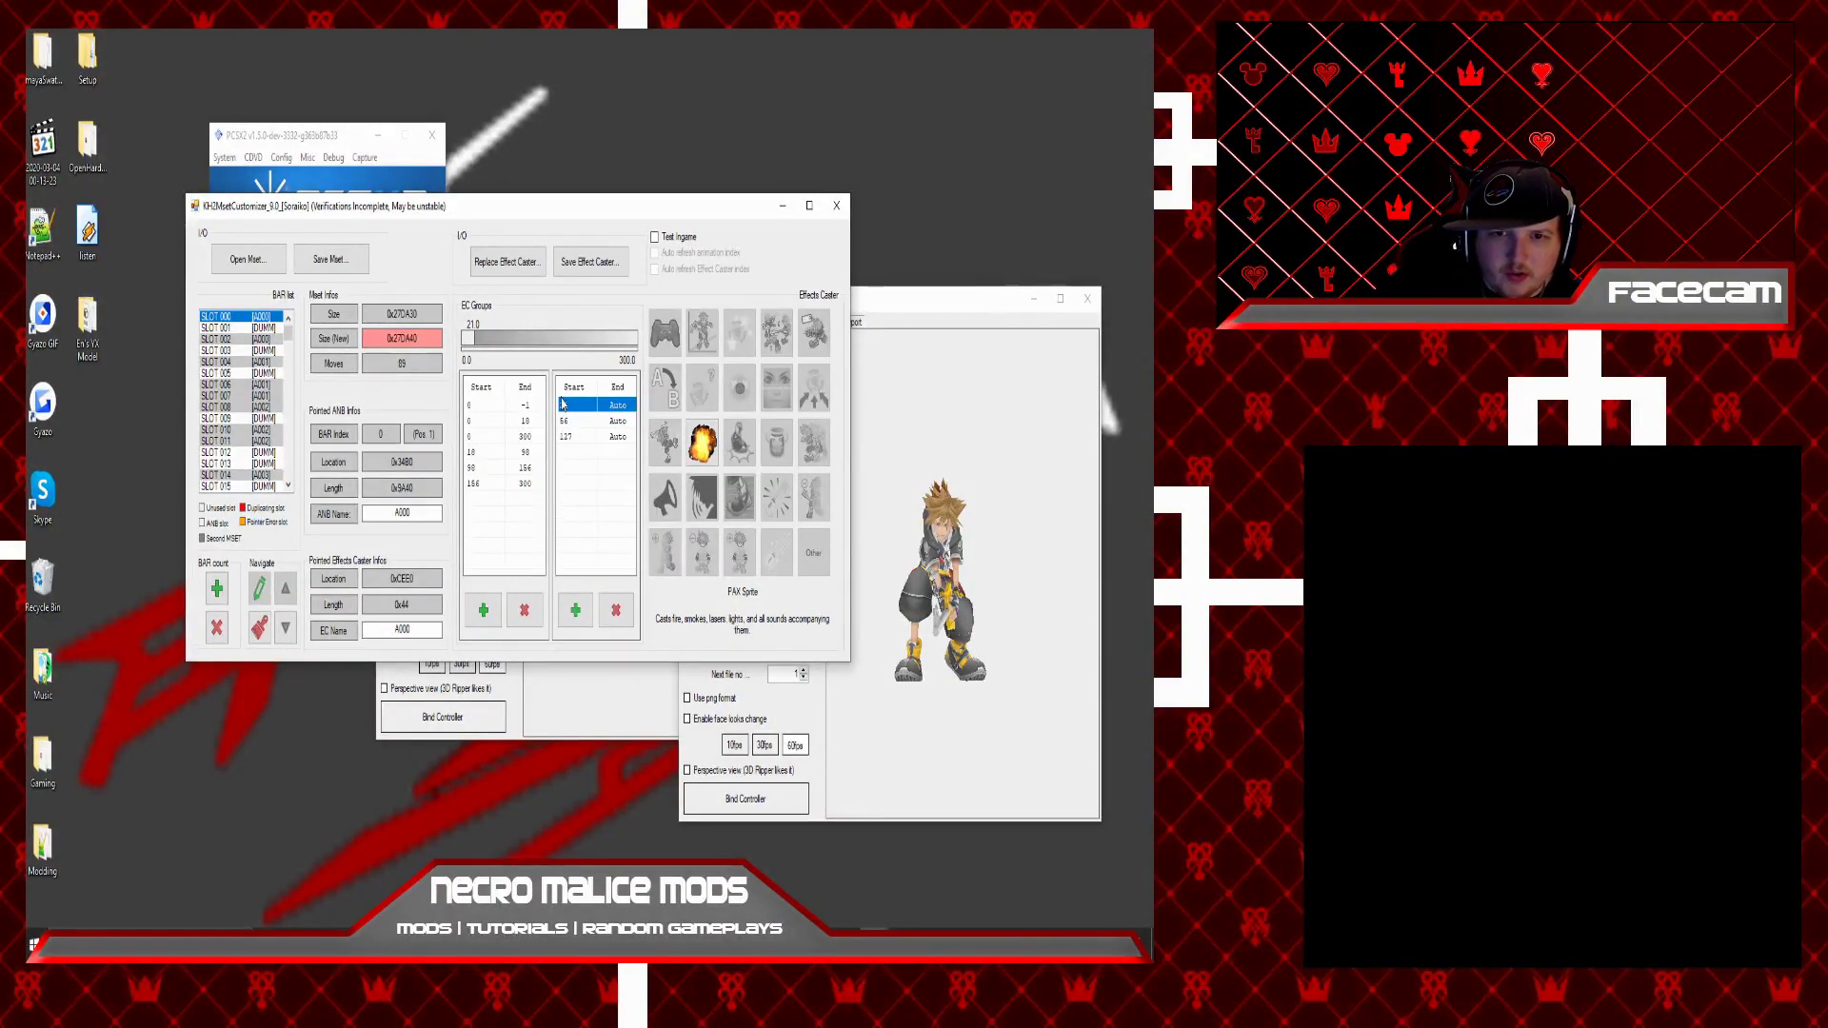
Widen the start-frame effect list to reveal its Effect and Value columns.
right_click(574, 416)
key(Escape)
click(551, 453)
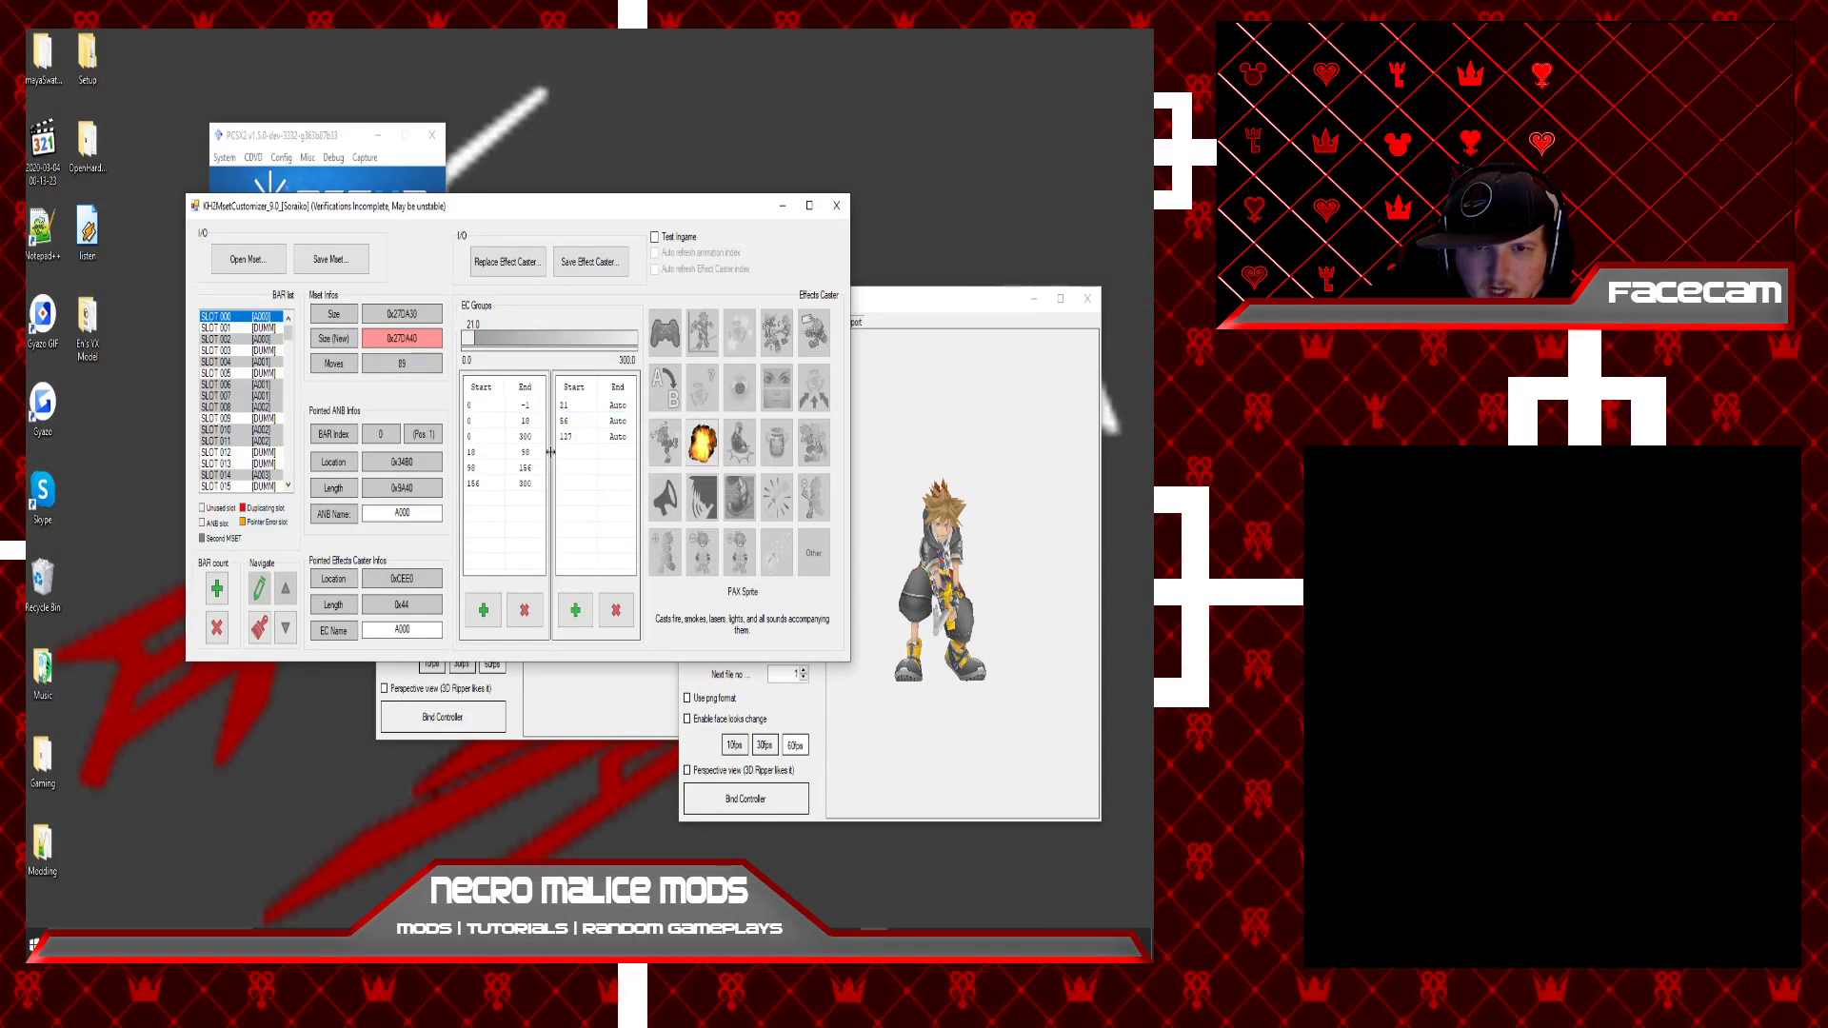
drag(550, 454, 462, 464)
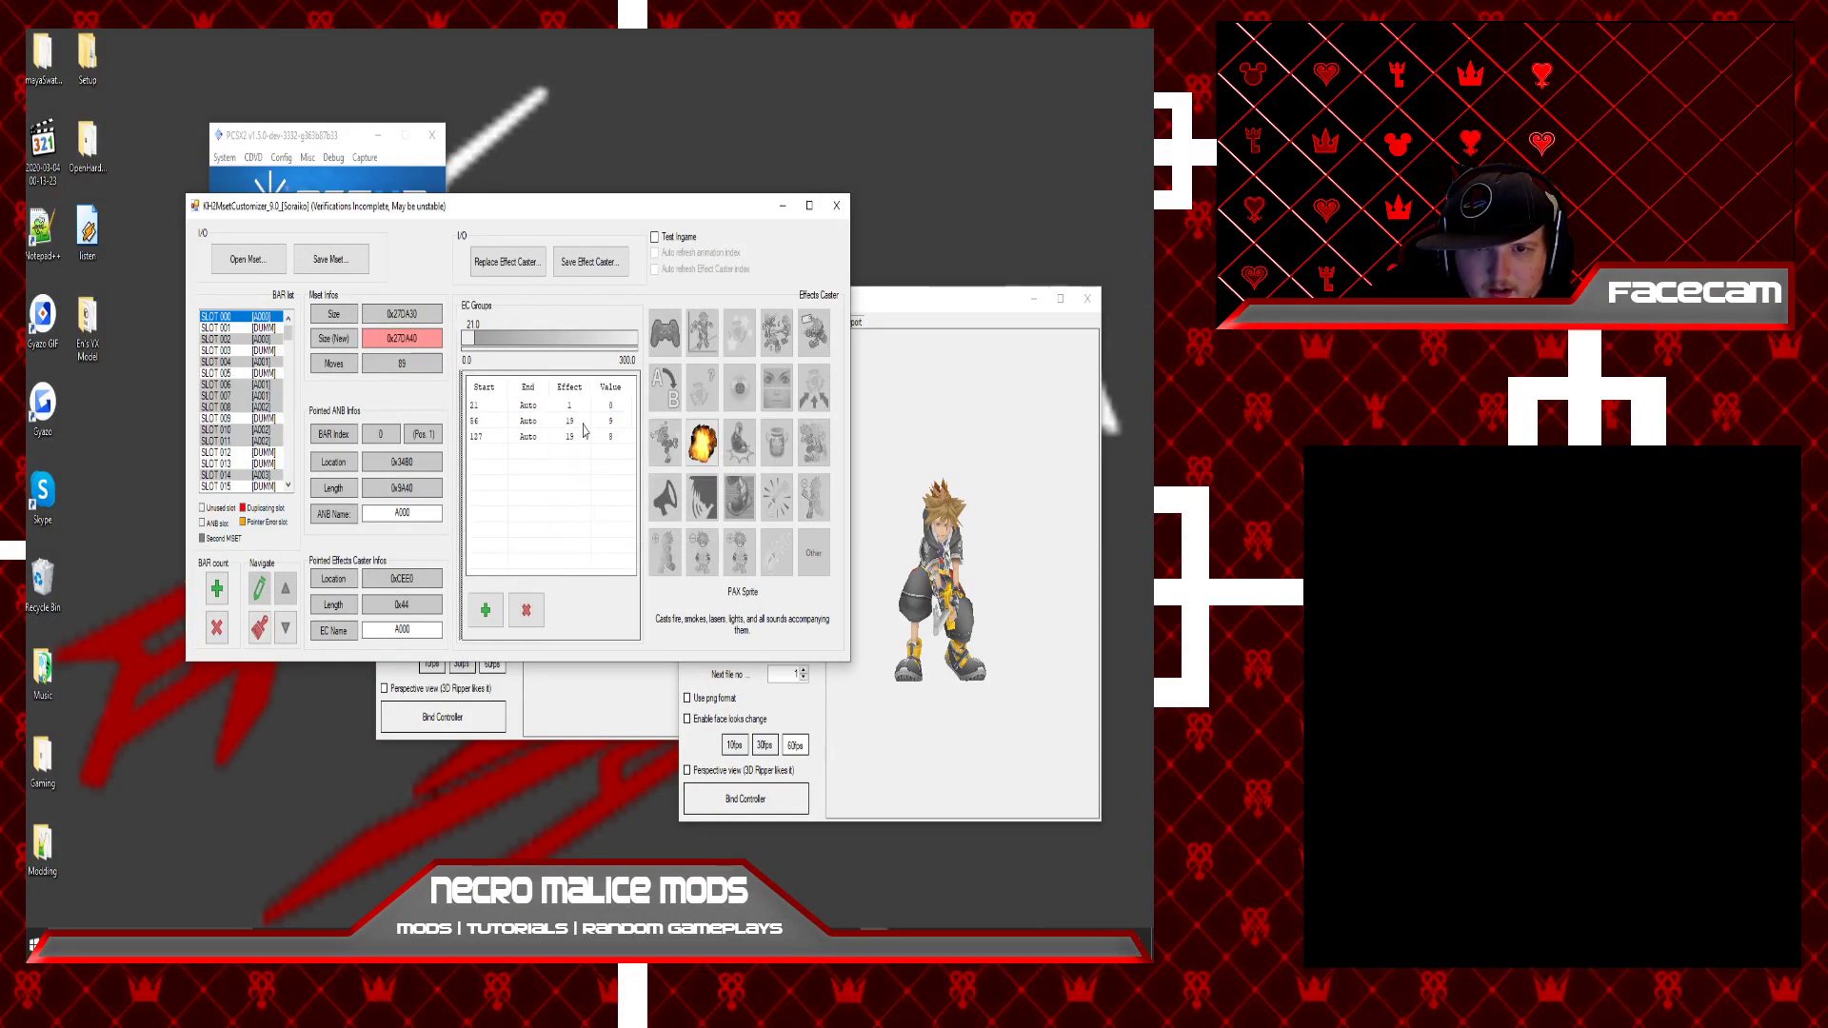
Examine the Value entry of the PAX Sprite effect that starts at frame 21.
click(609, 409)
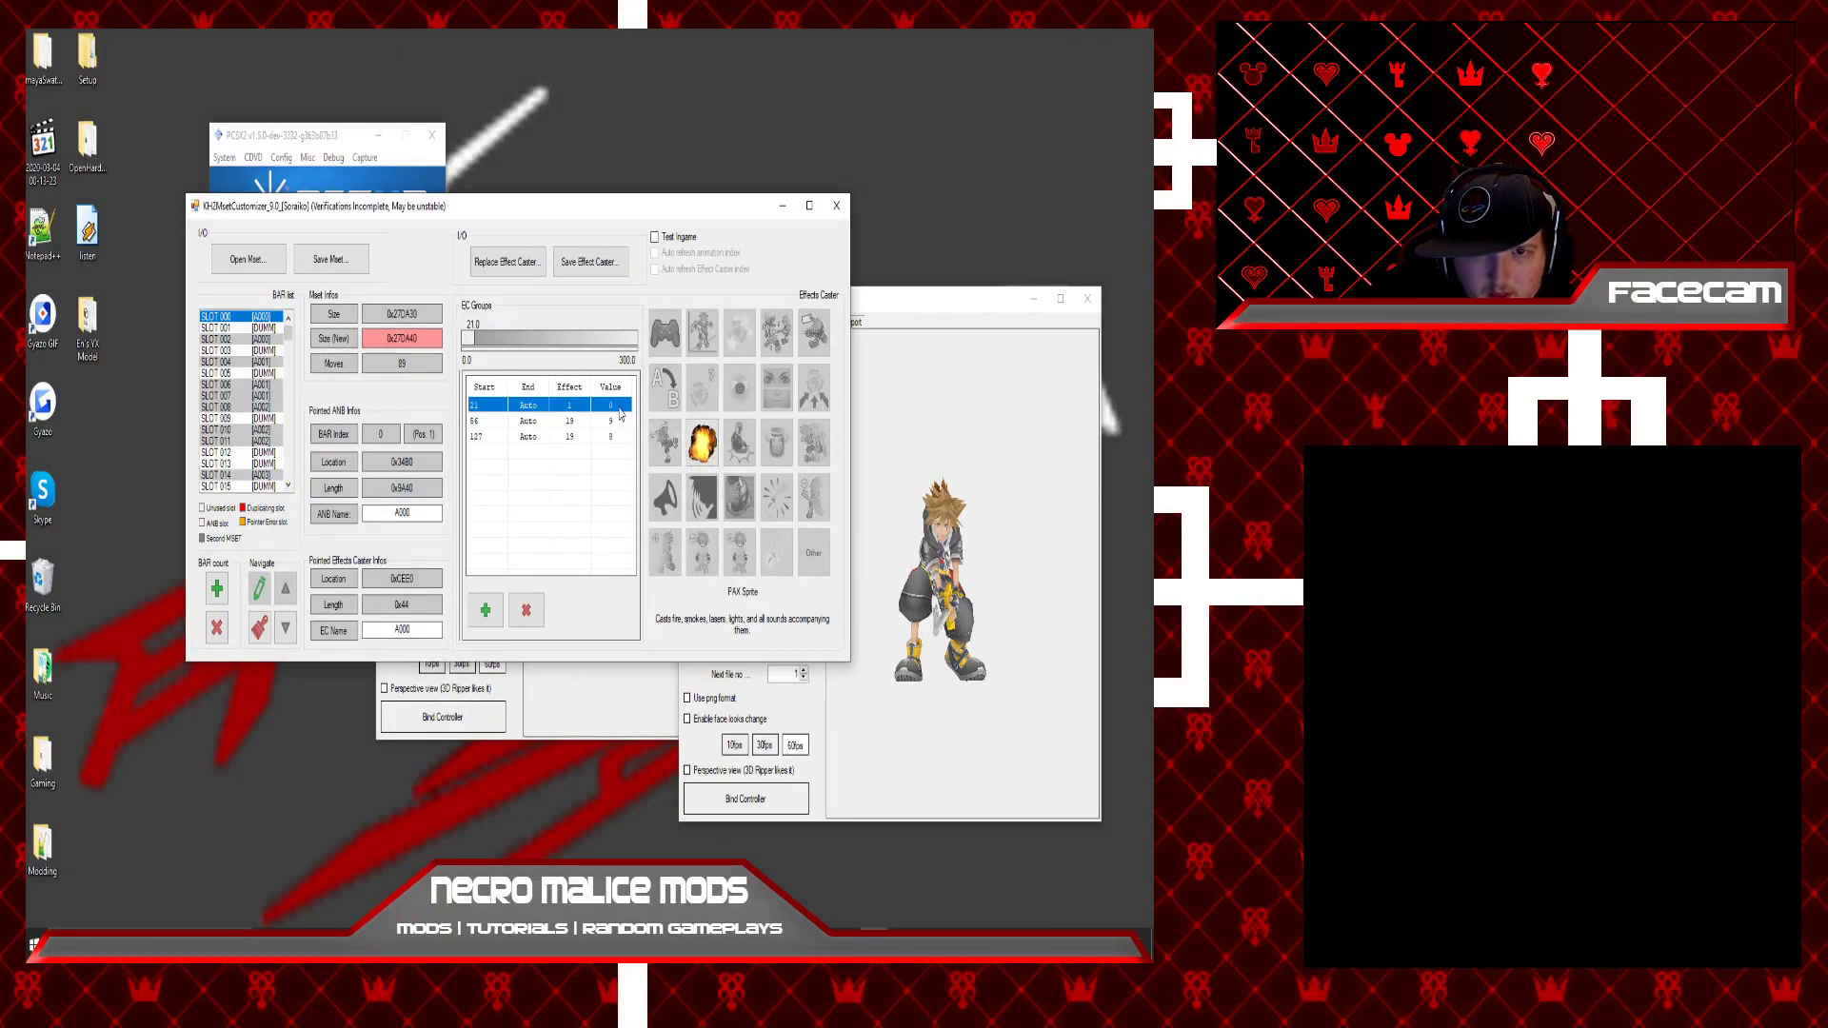
right_click(619, 401)
key(Escape)
right_click(612, 412)
key(Escape)
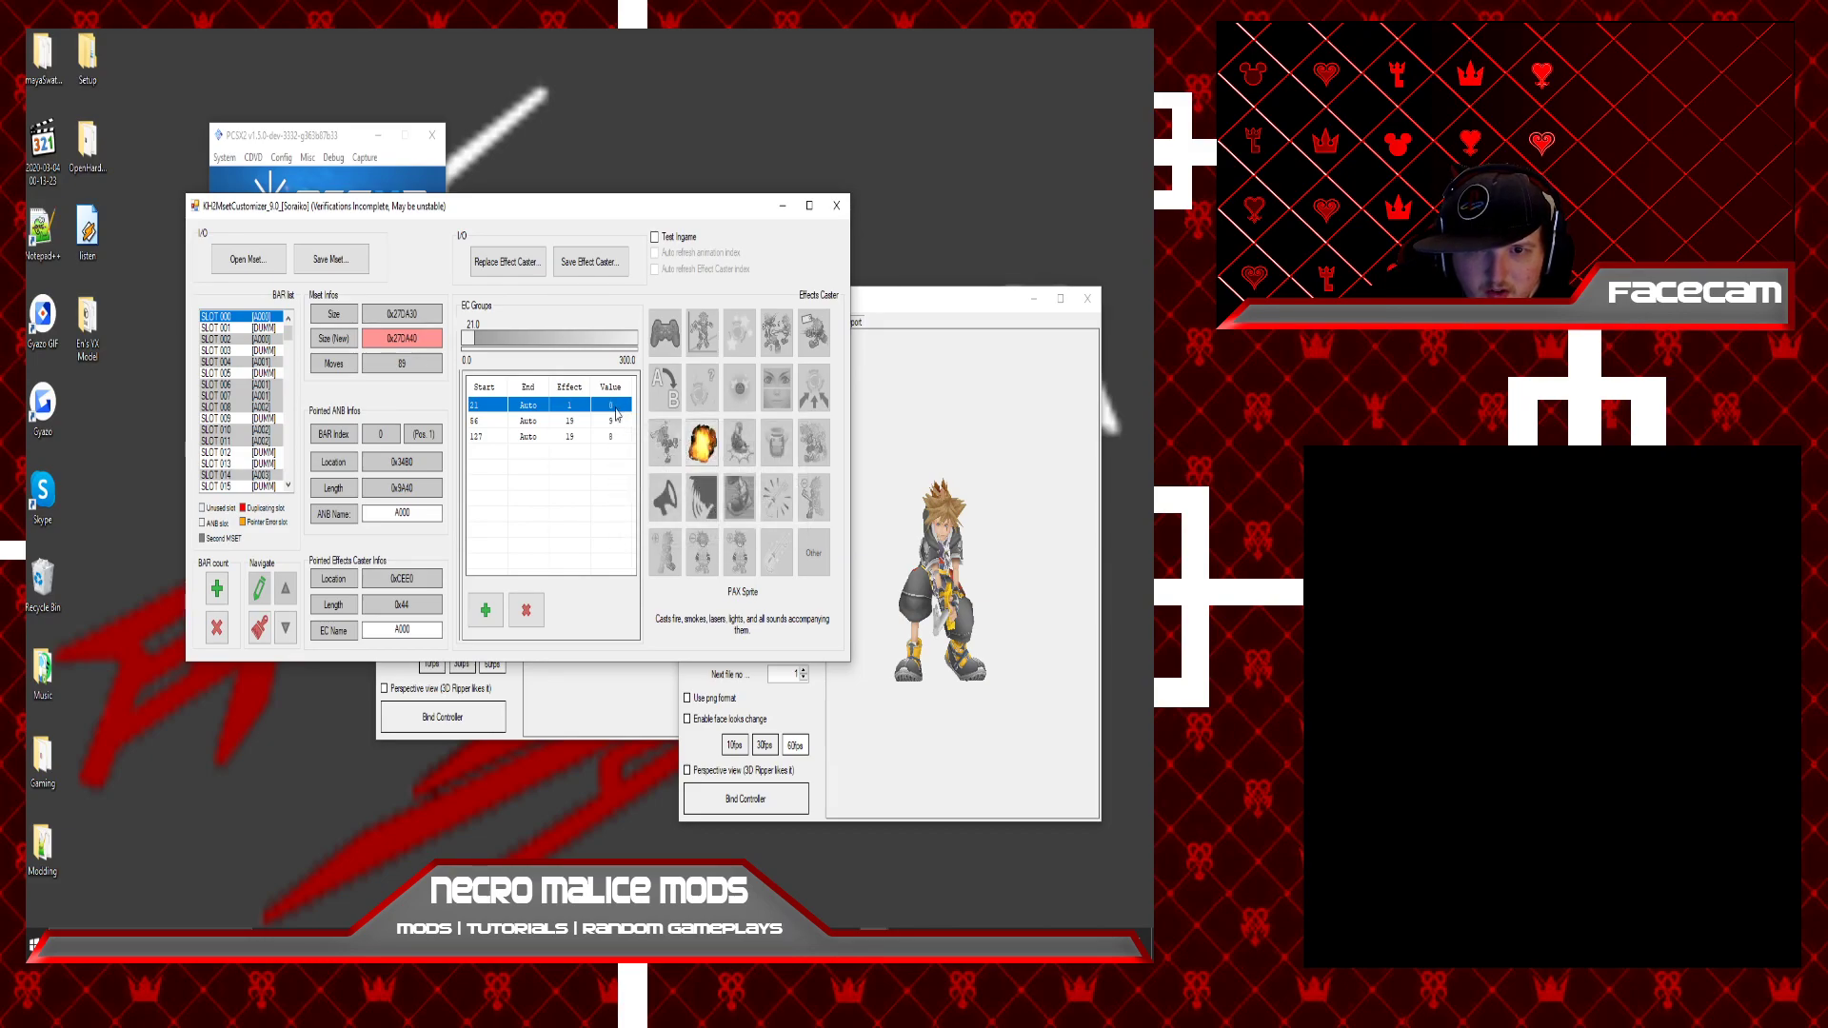
mouse_move(615, 416)
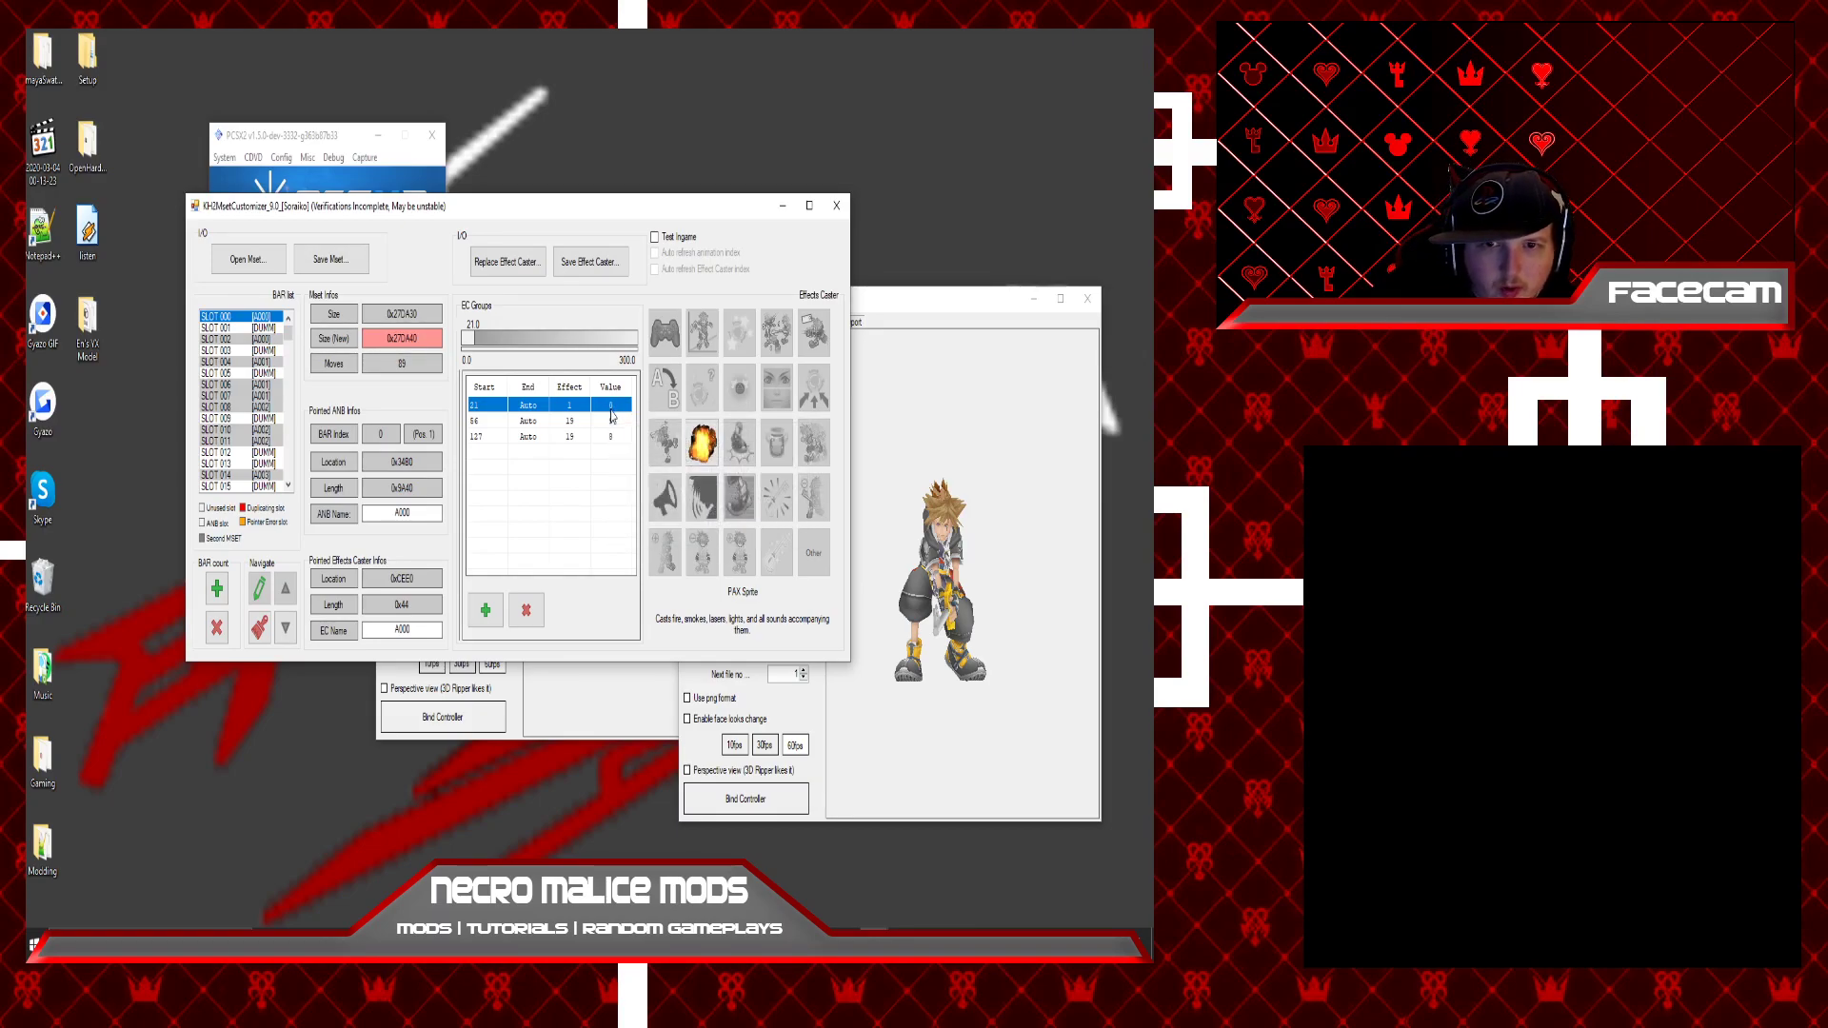
Open Calculator in Programmer mode for hexadecimal conversion, and return to the effect list in KH2MsetCustomizer.
click(210, 914)
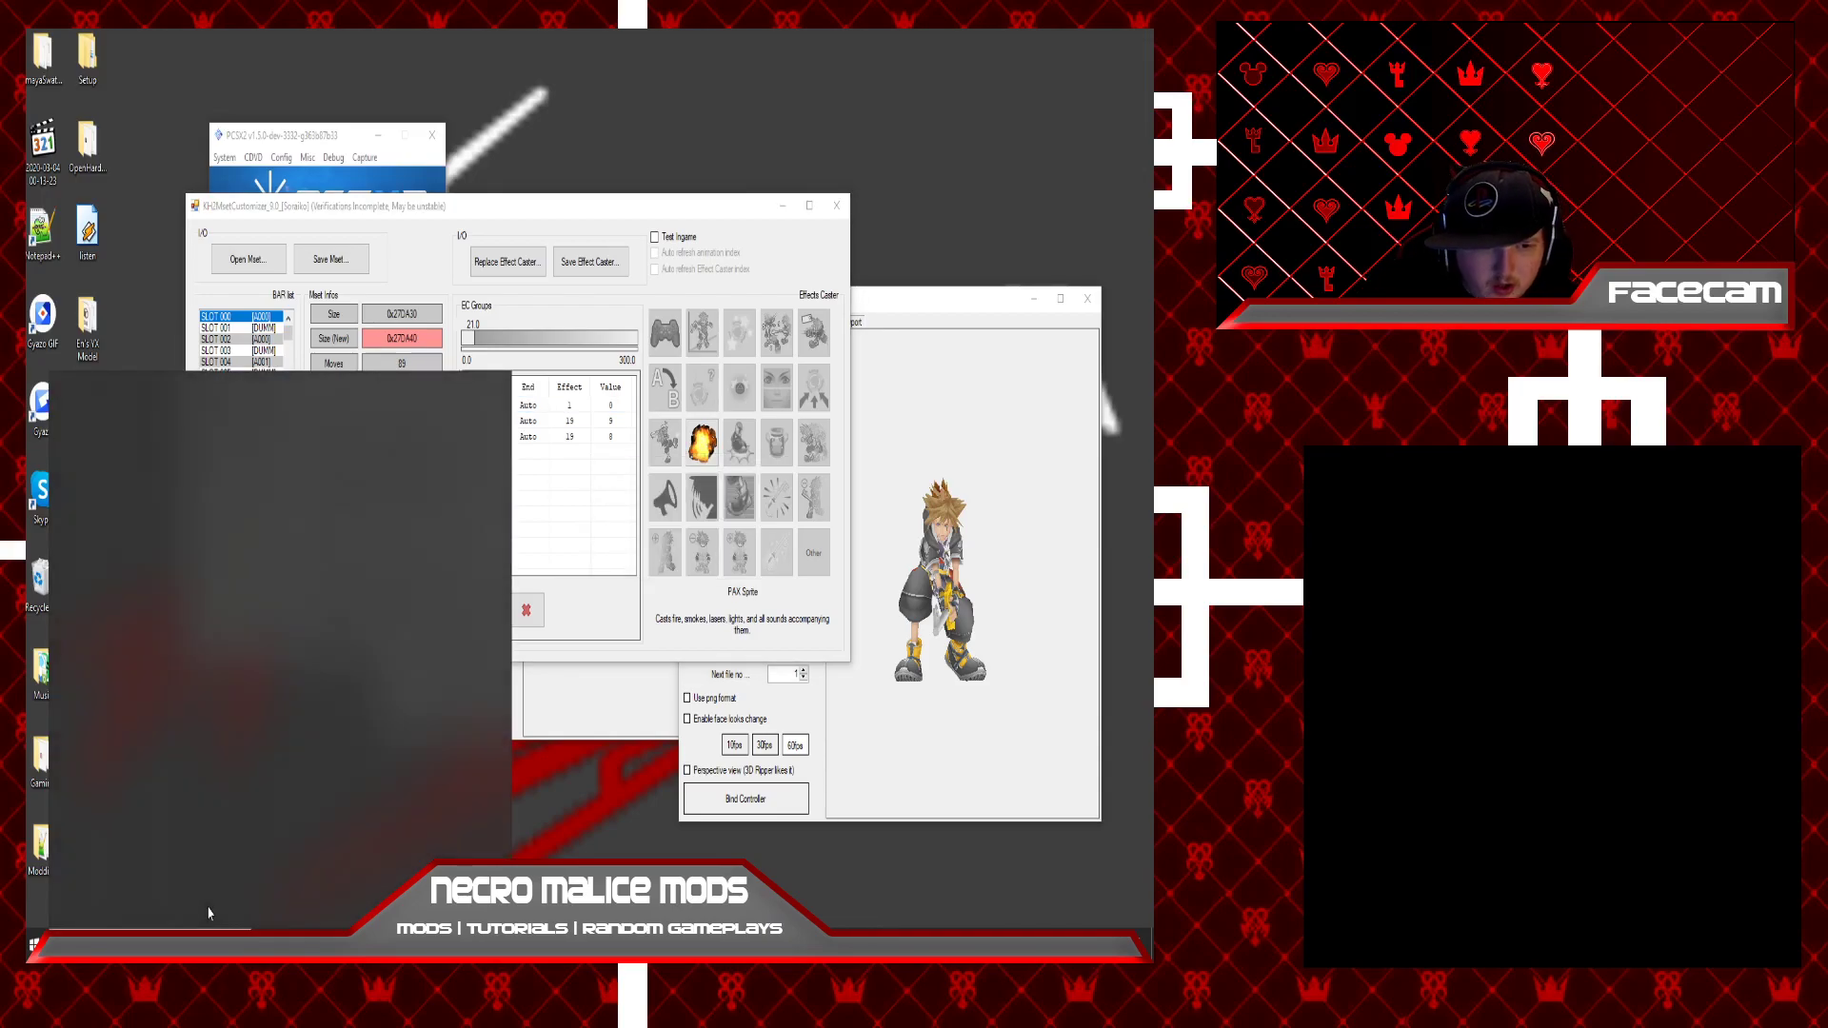
text(cal)
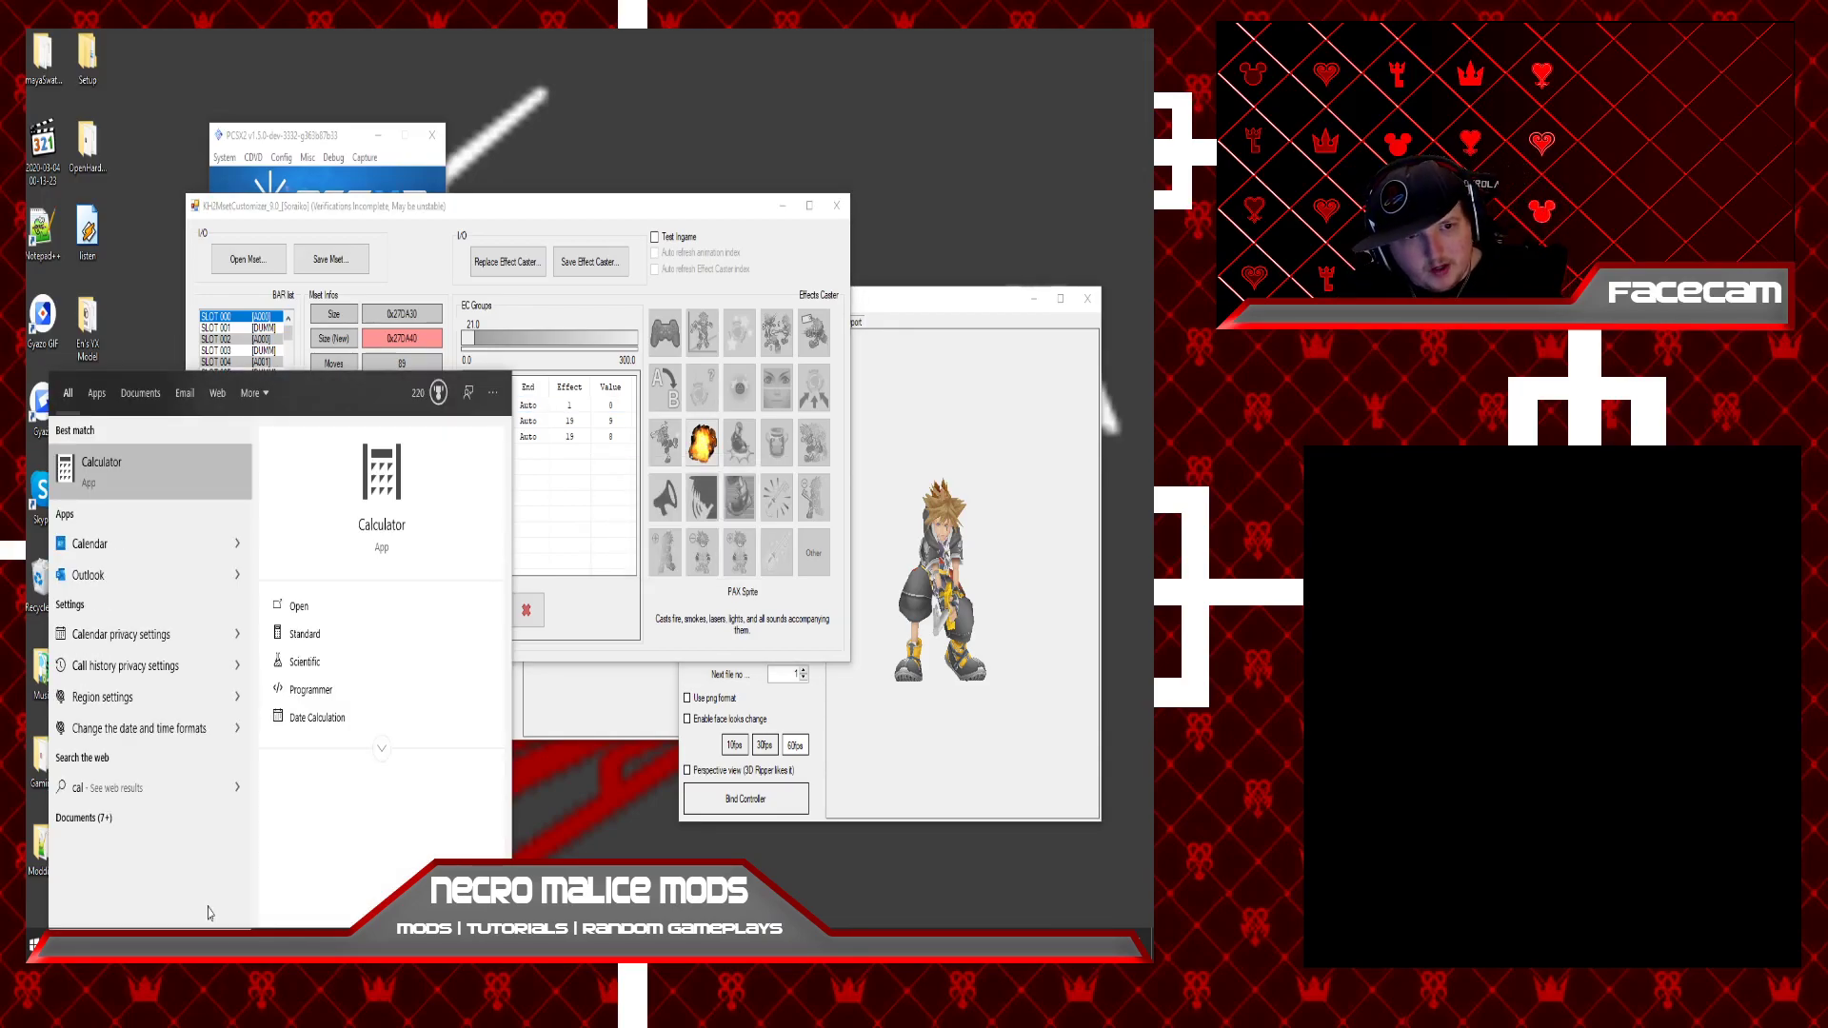
key(Return)
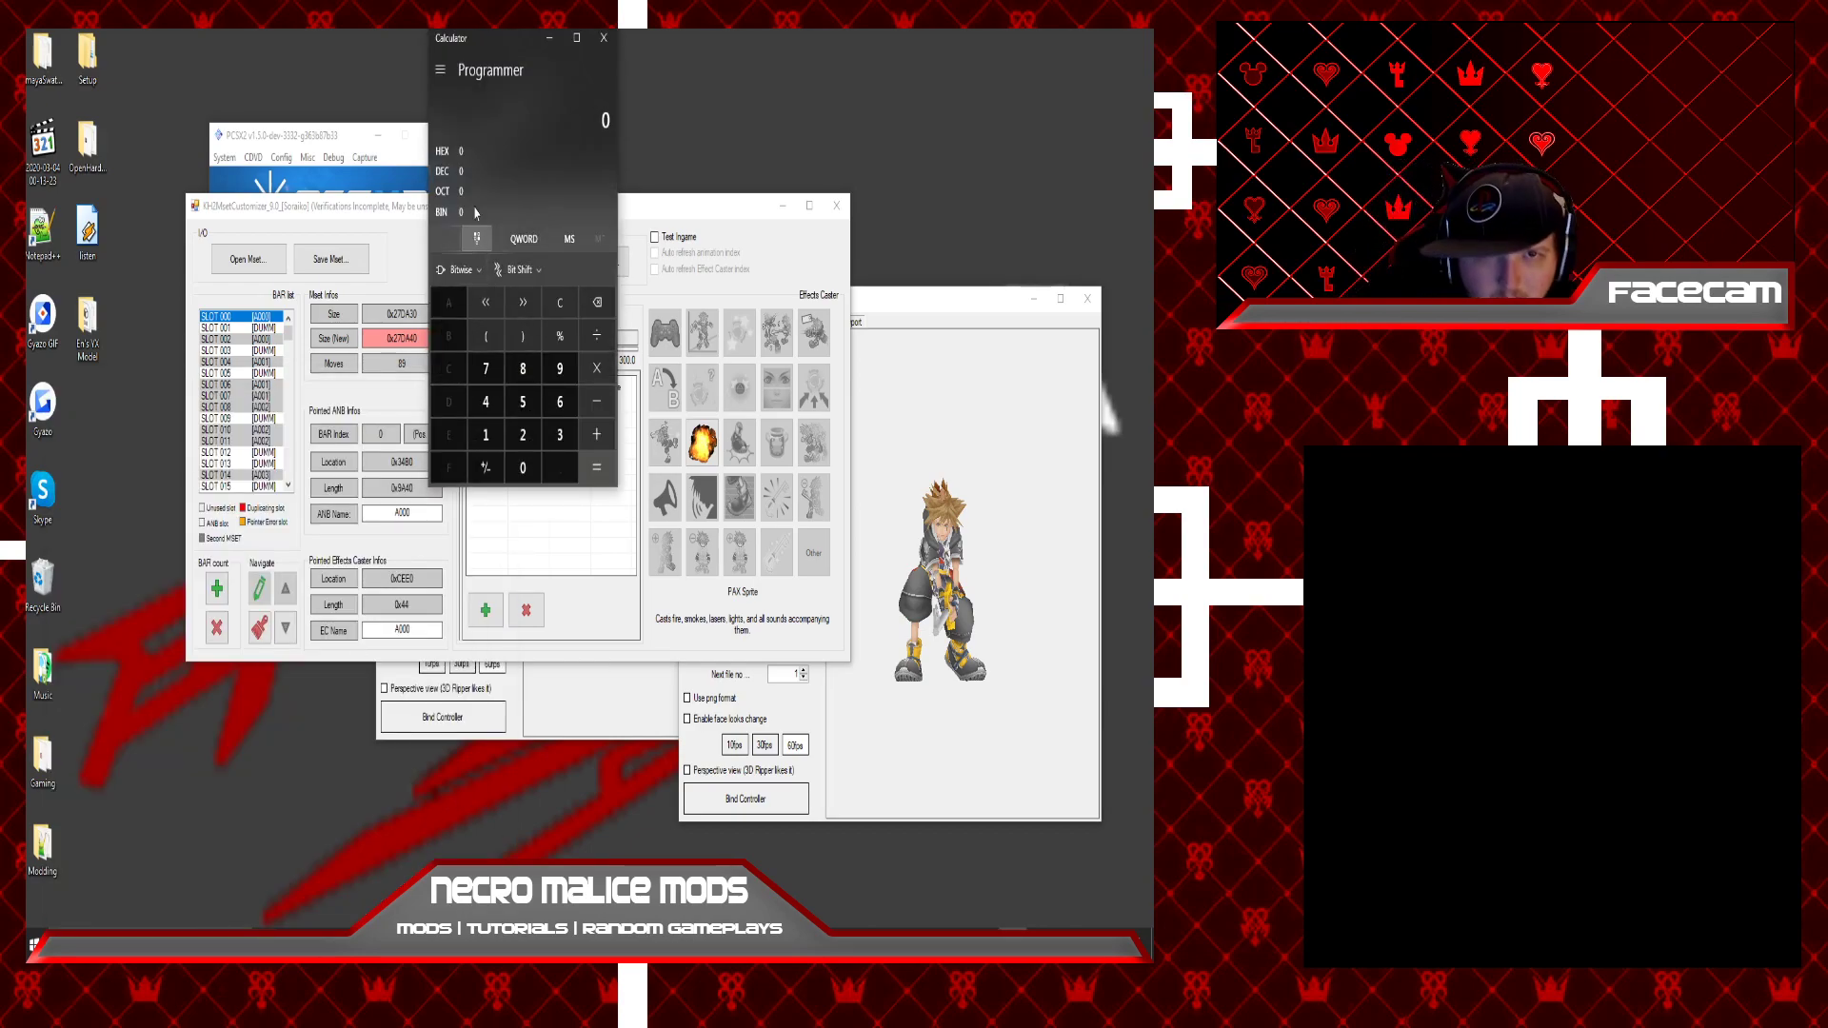
click(440, 72)
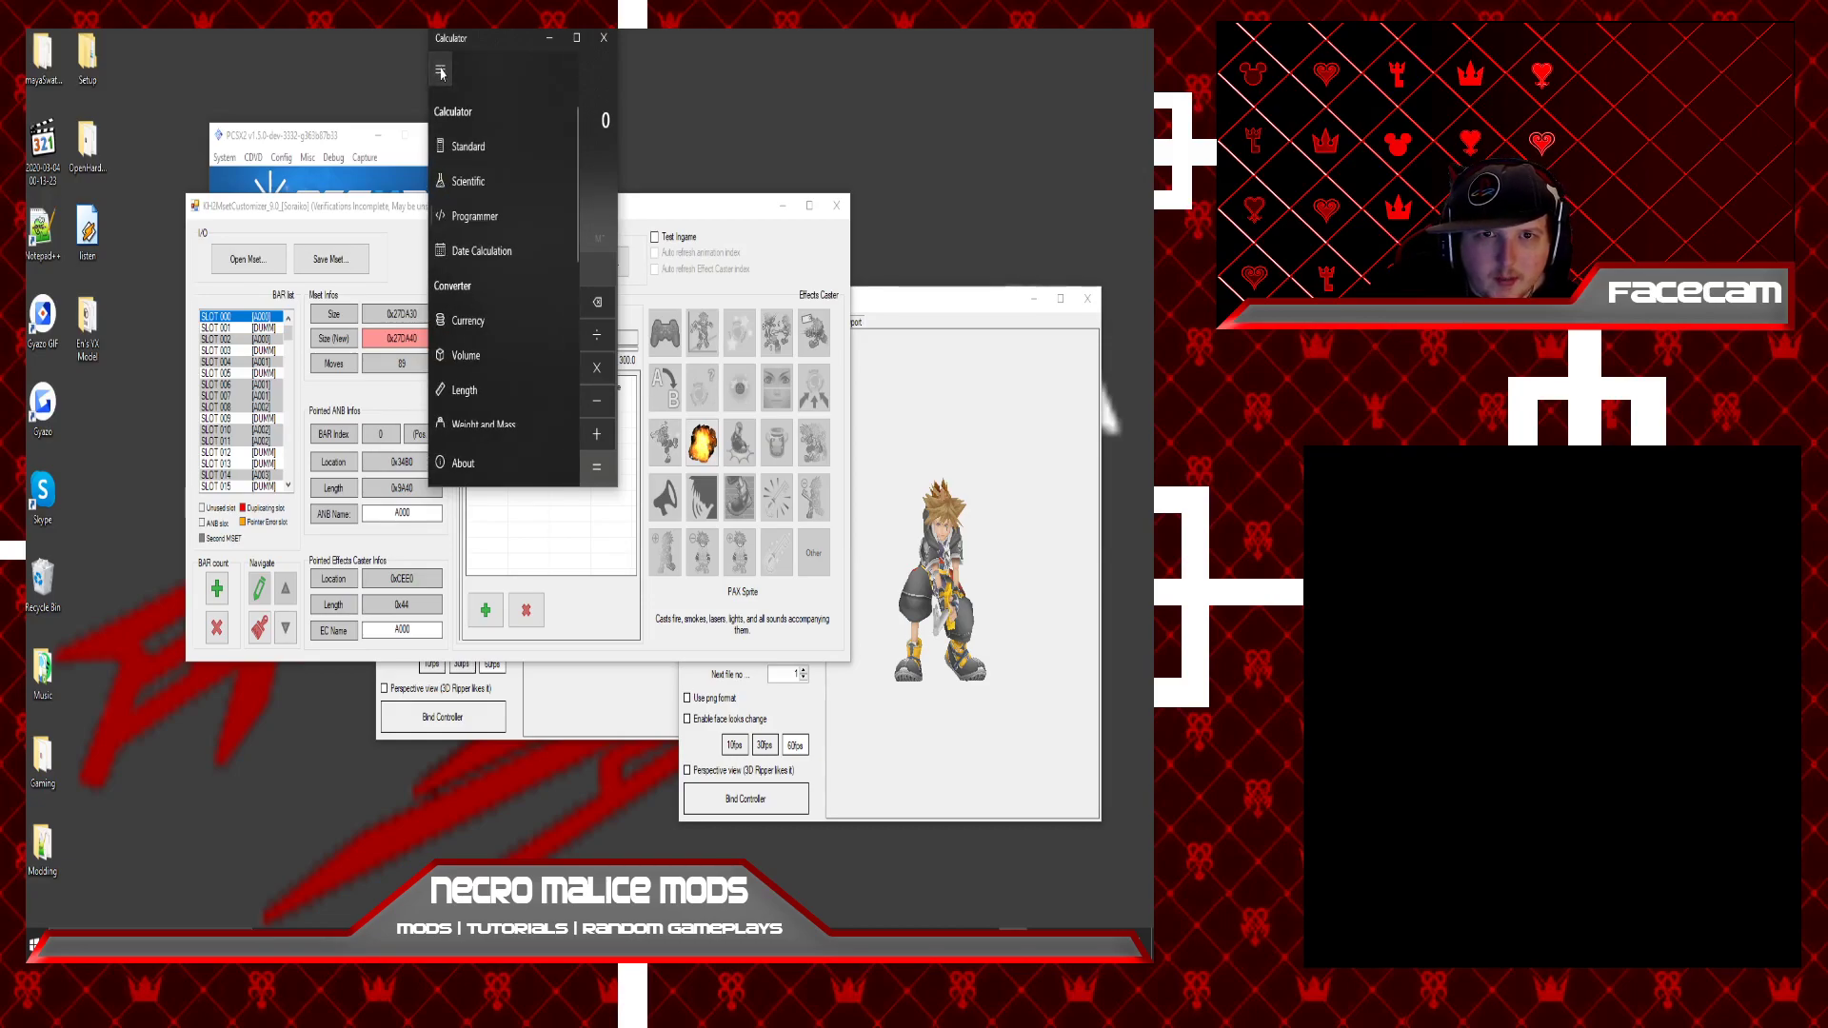
click(471, 216)
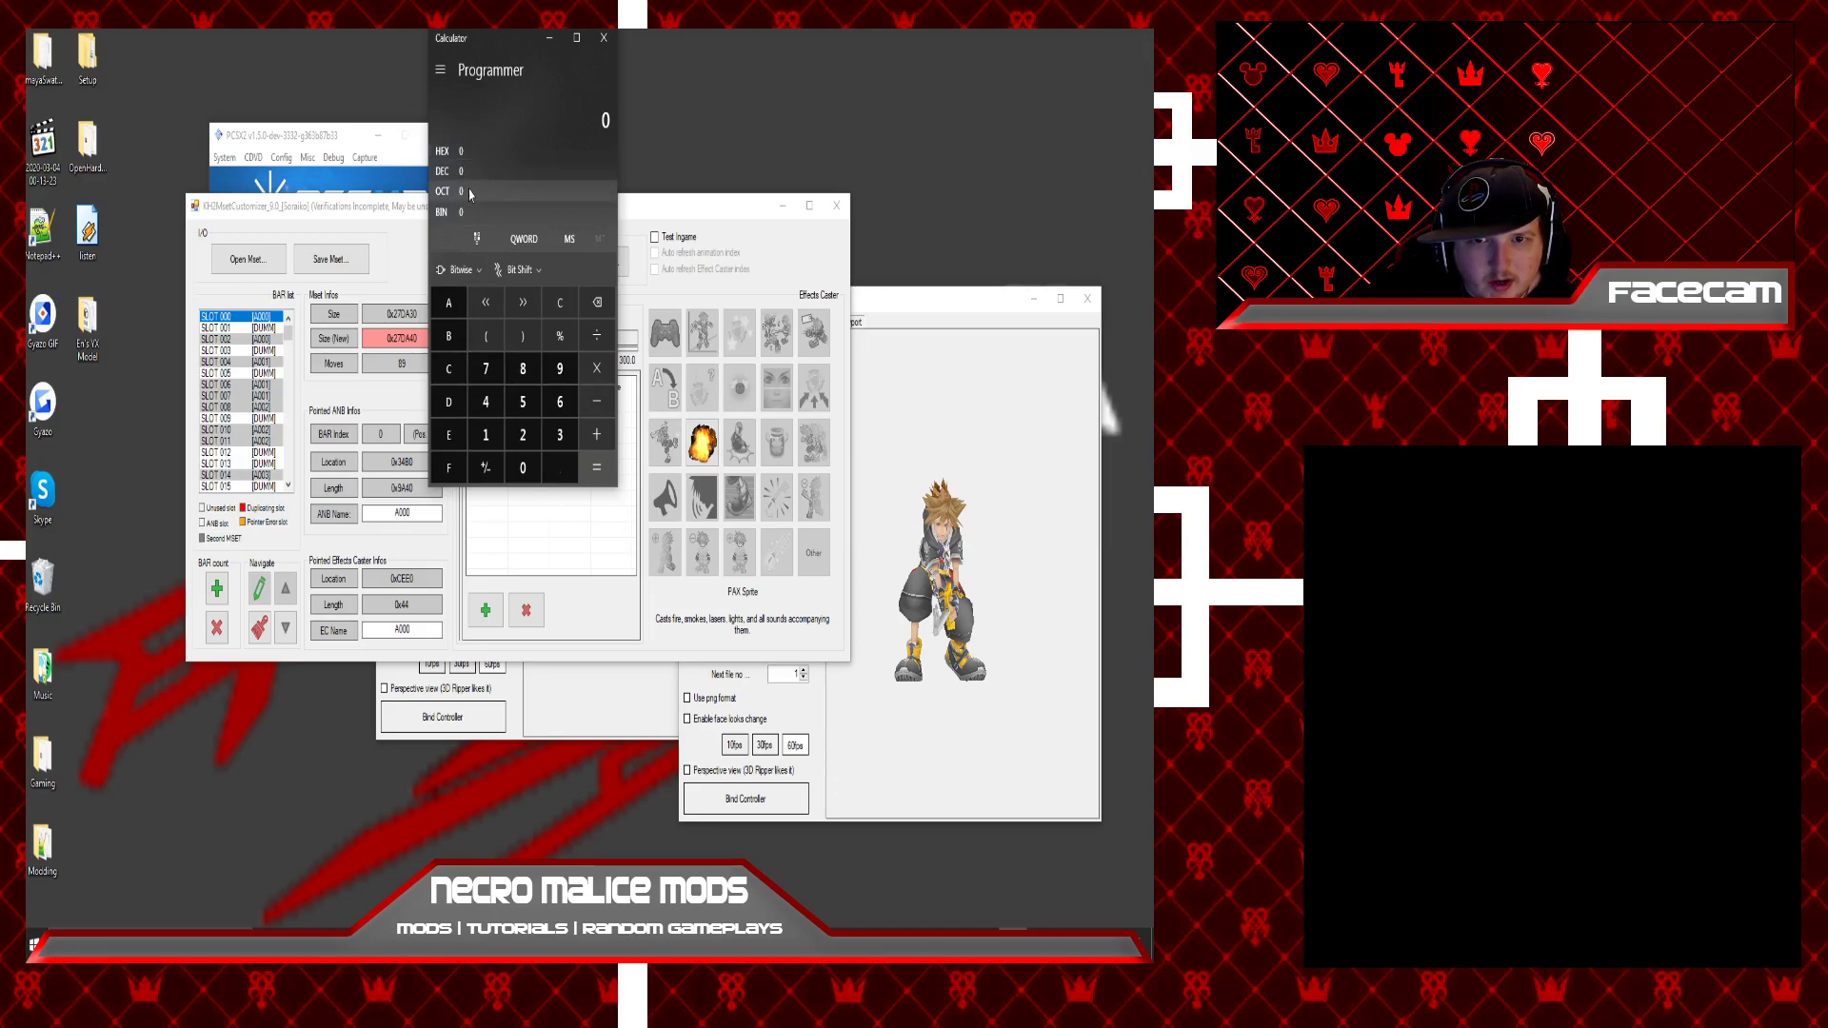
click(573, 502)
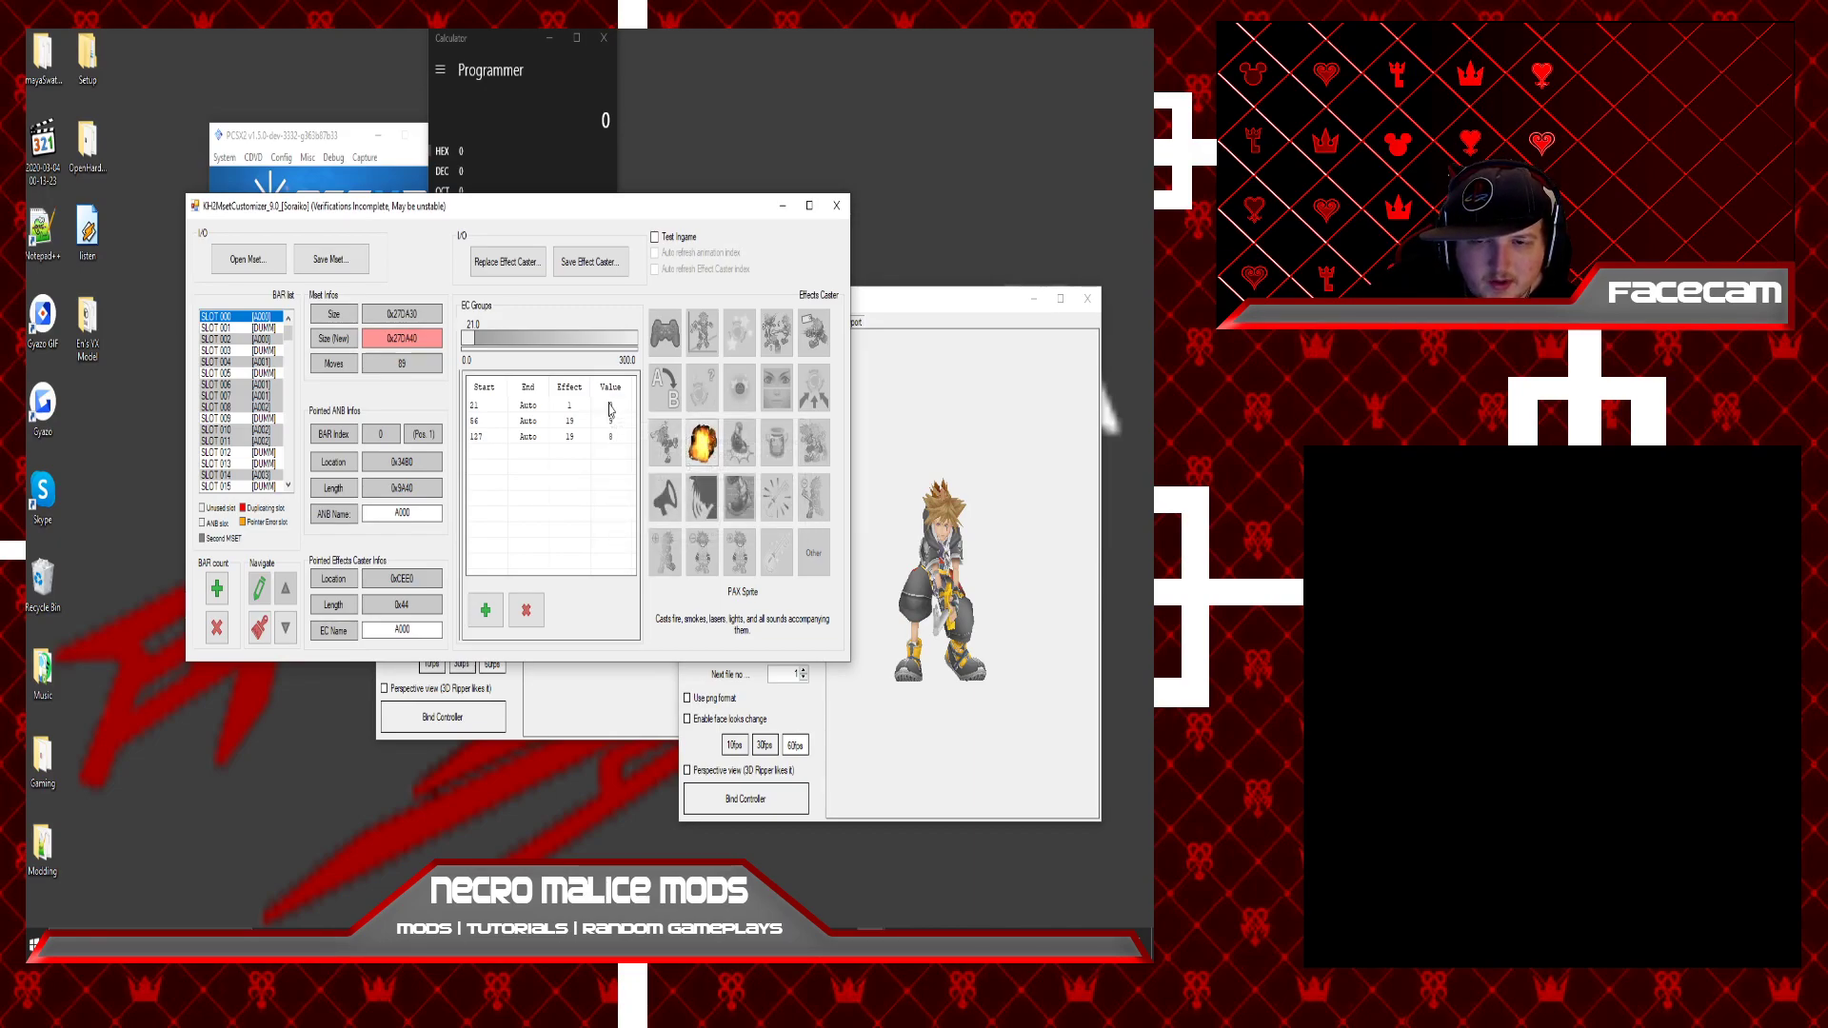
mouse_move(610, 409)
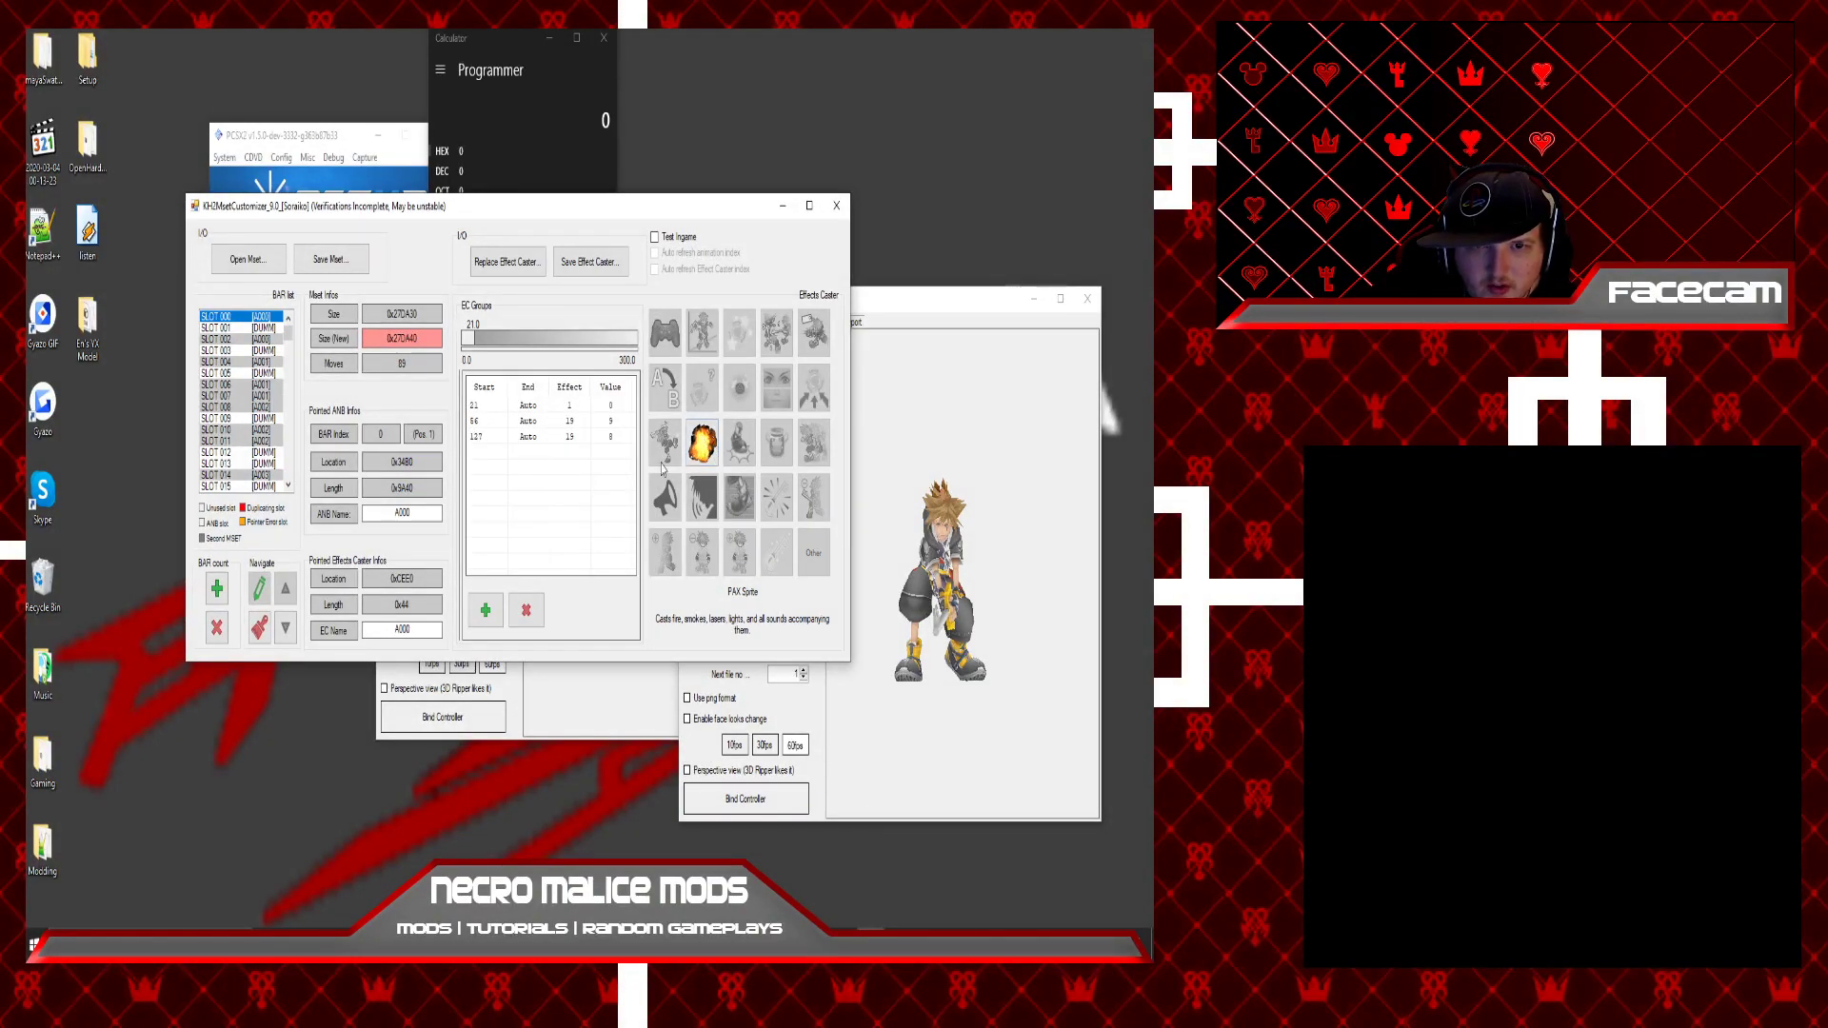
Narrow the start-frame effect list, and add a voice-from-VSB playback effect starting at frame 1.
drag(462, 449, 552, 445)
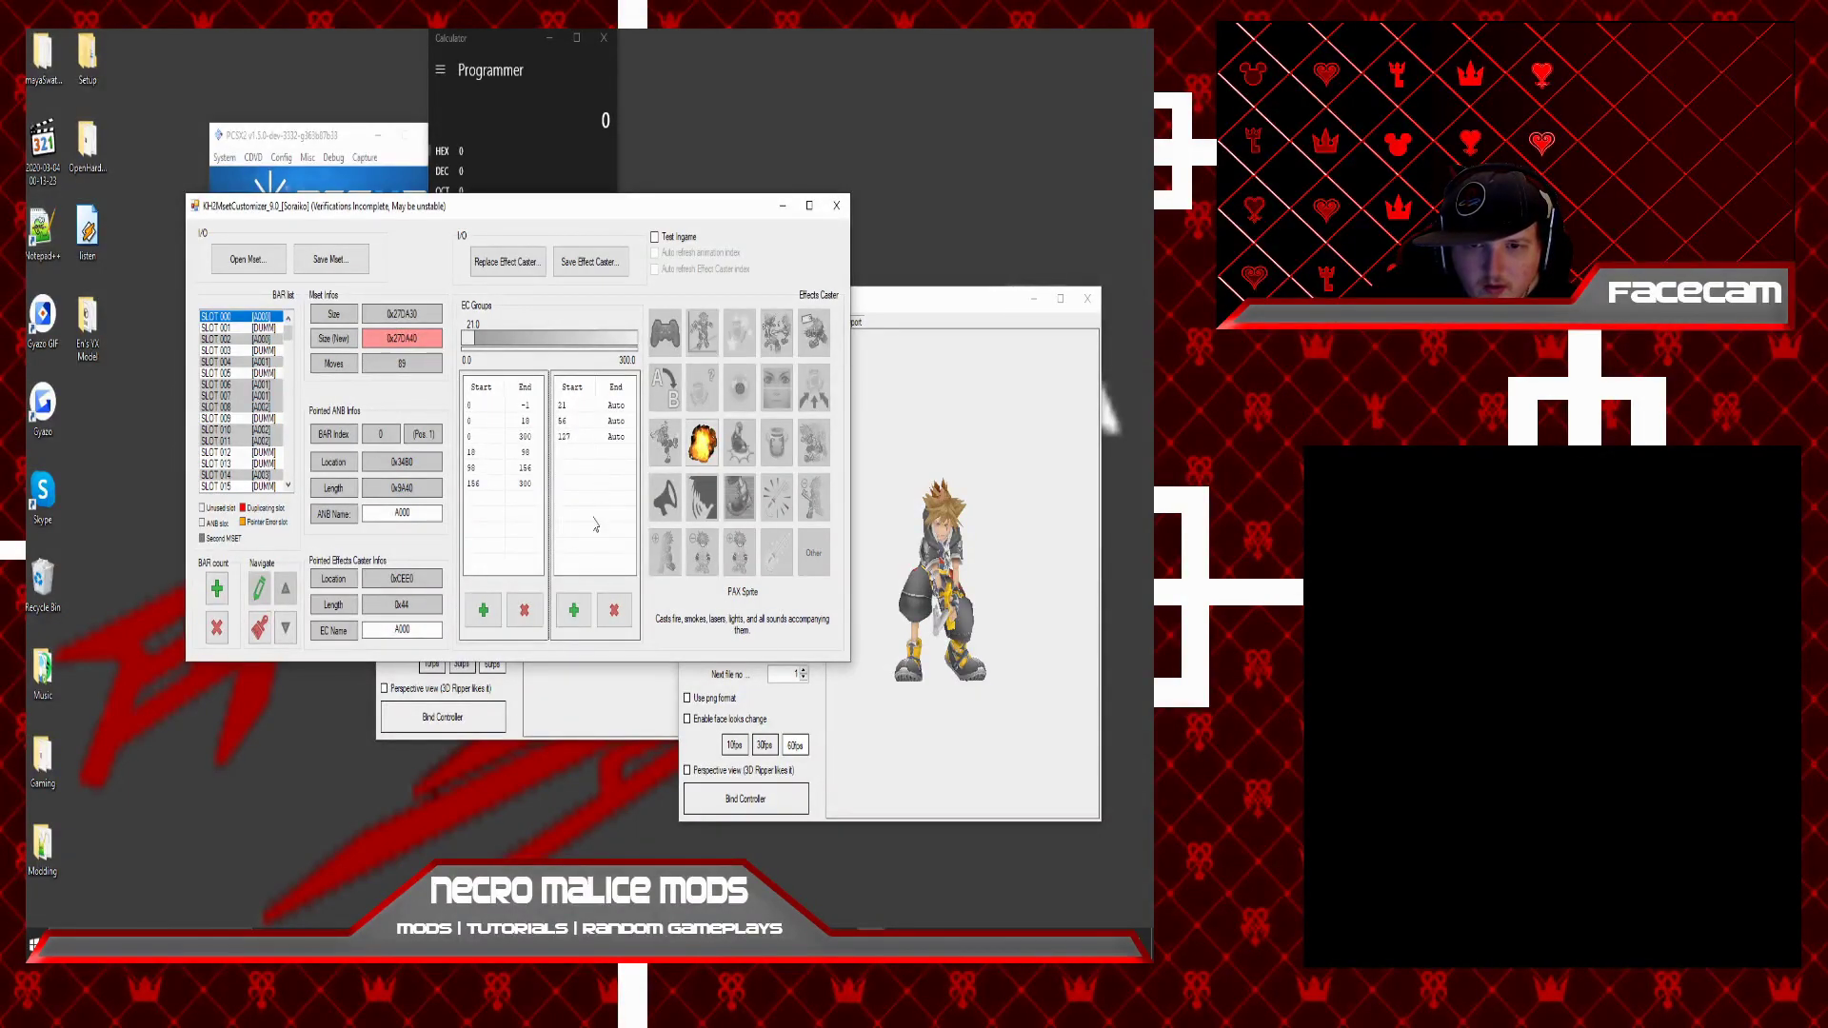
click(573, 610)
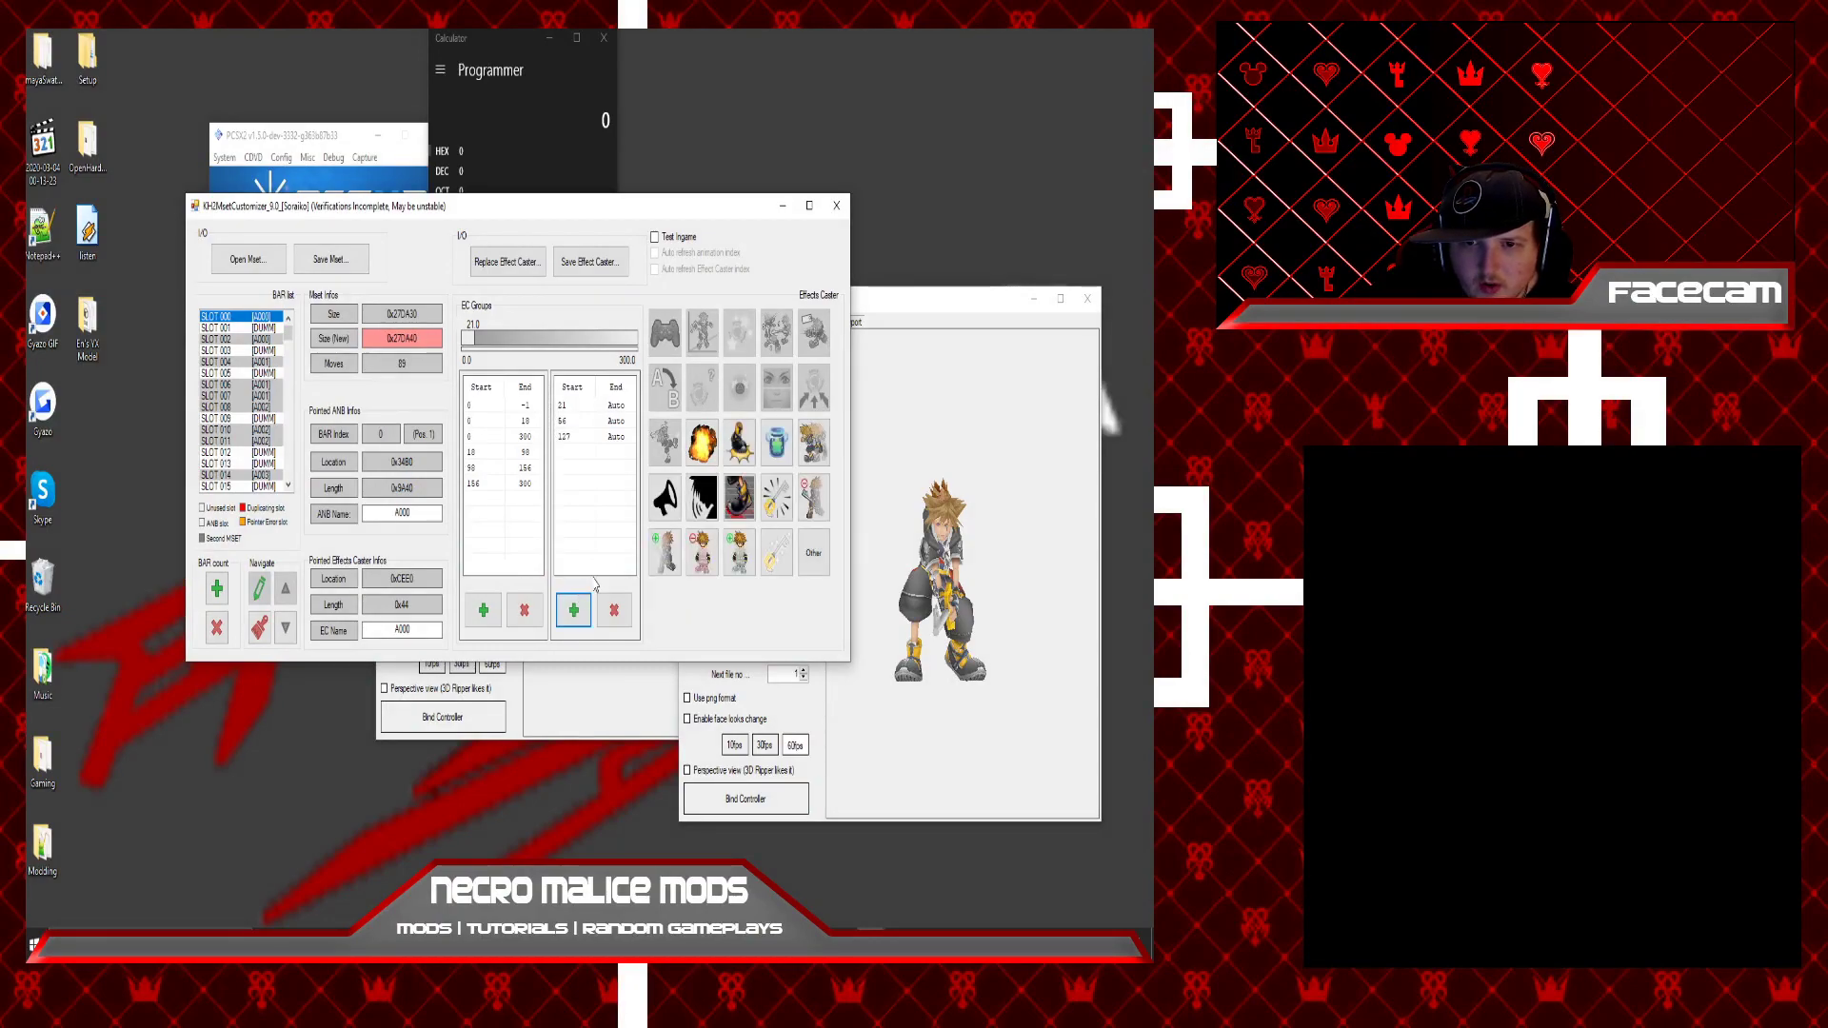
click(700, 502)
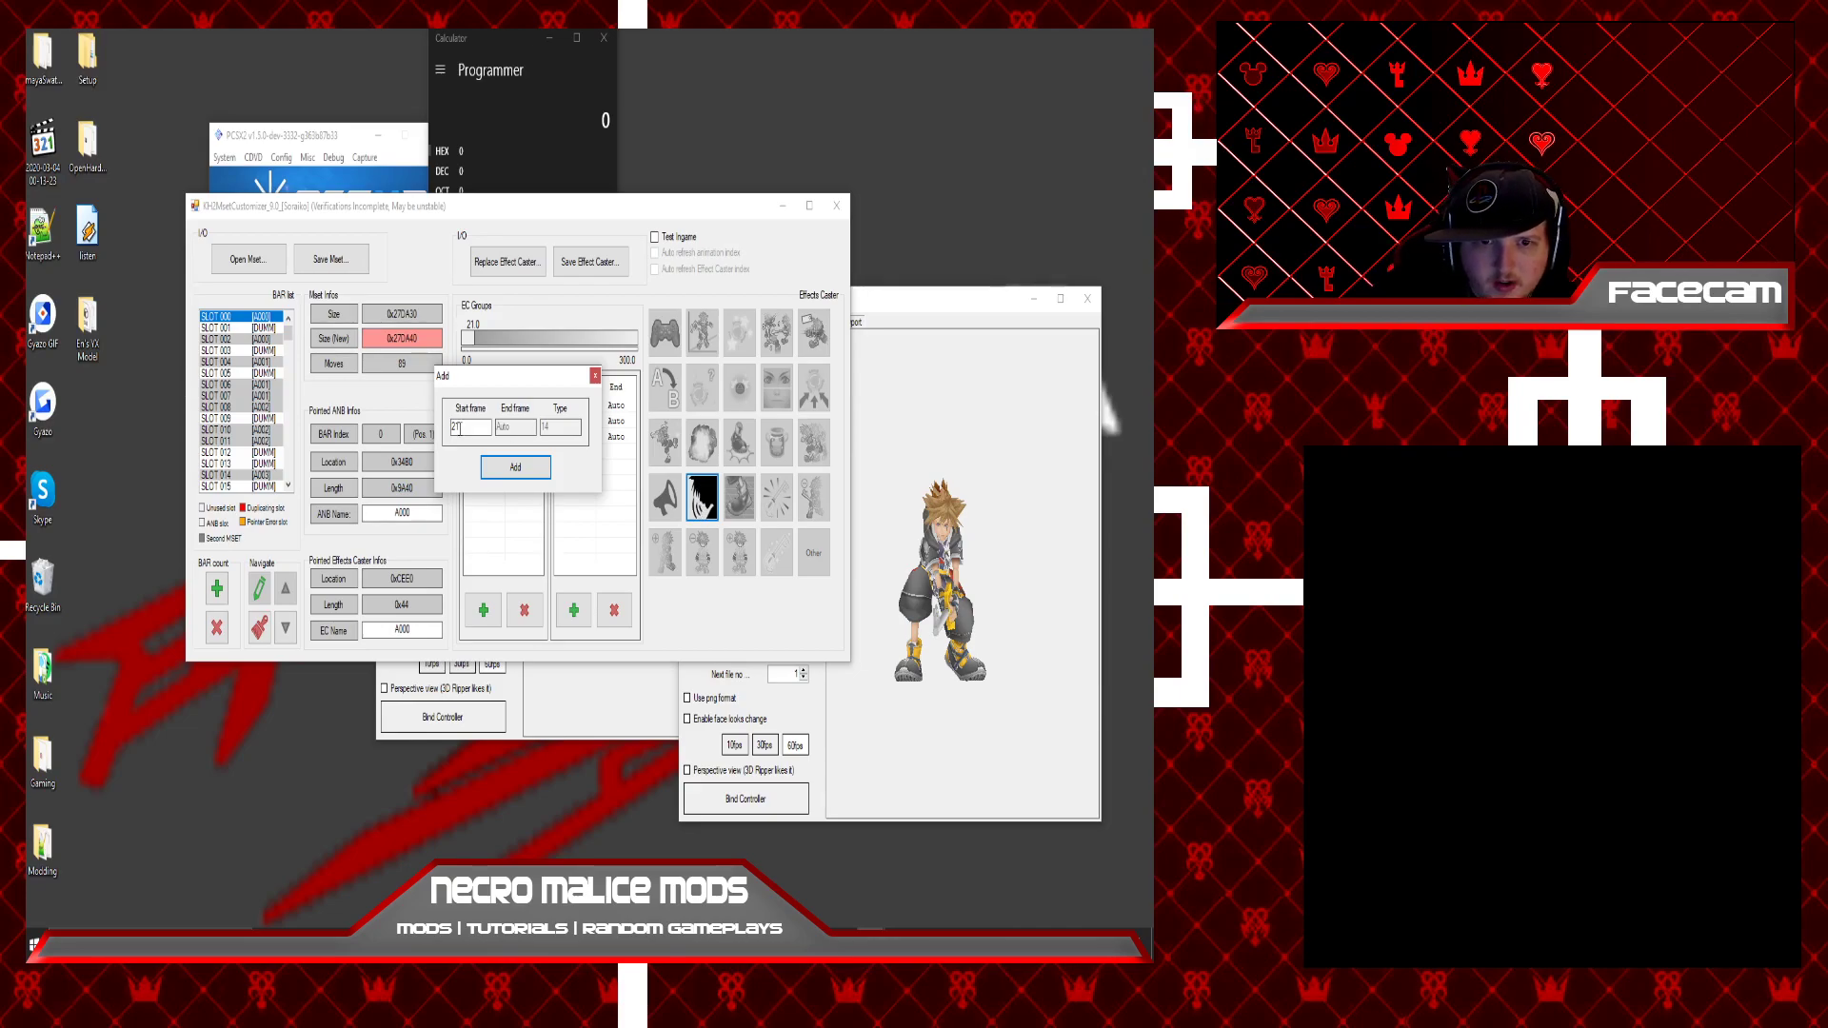
click(463, 427)
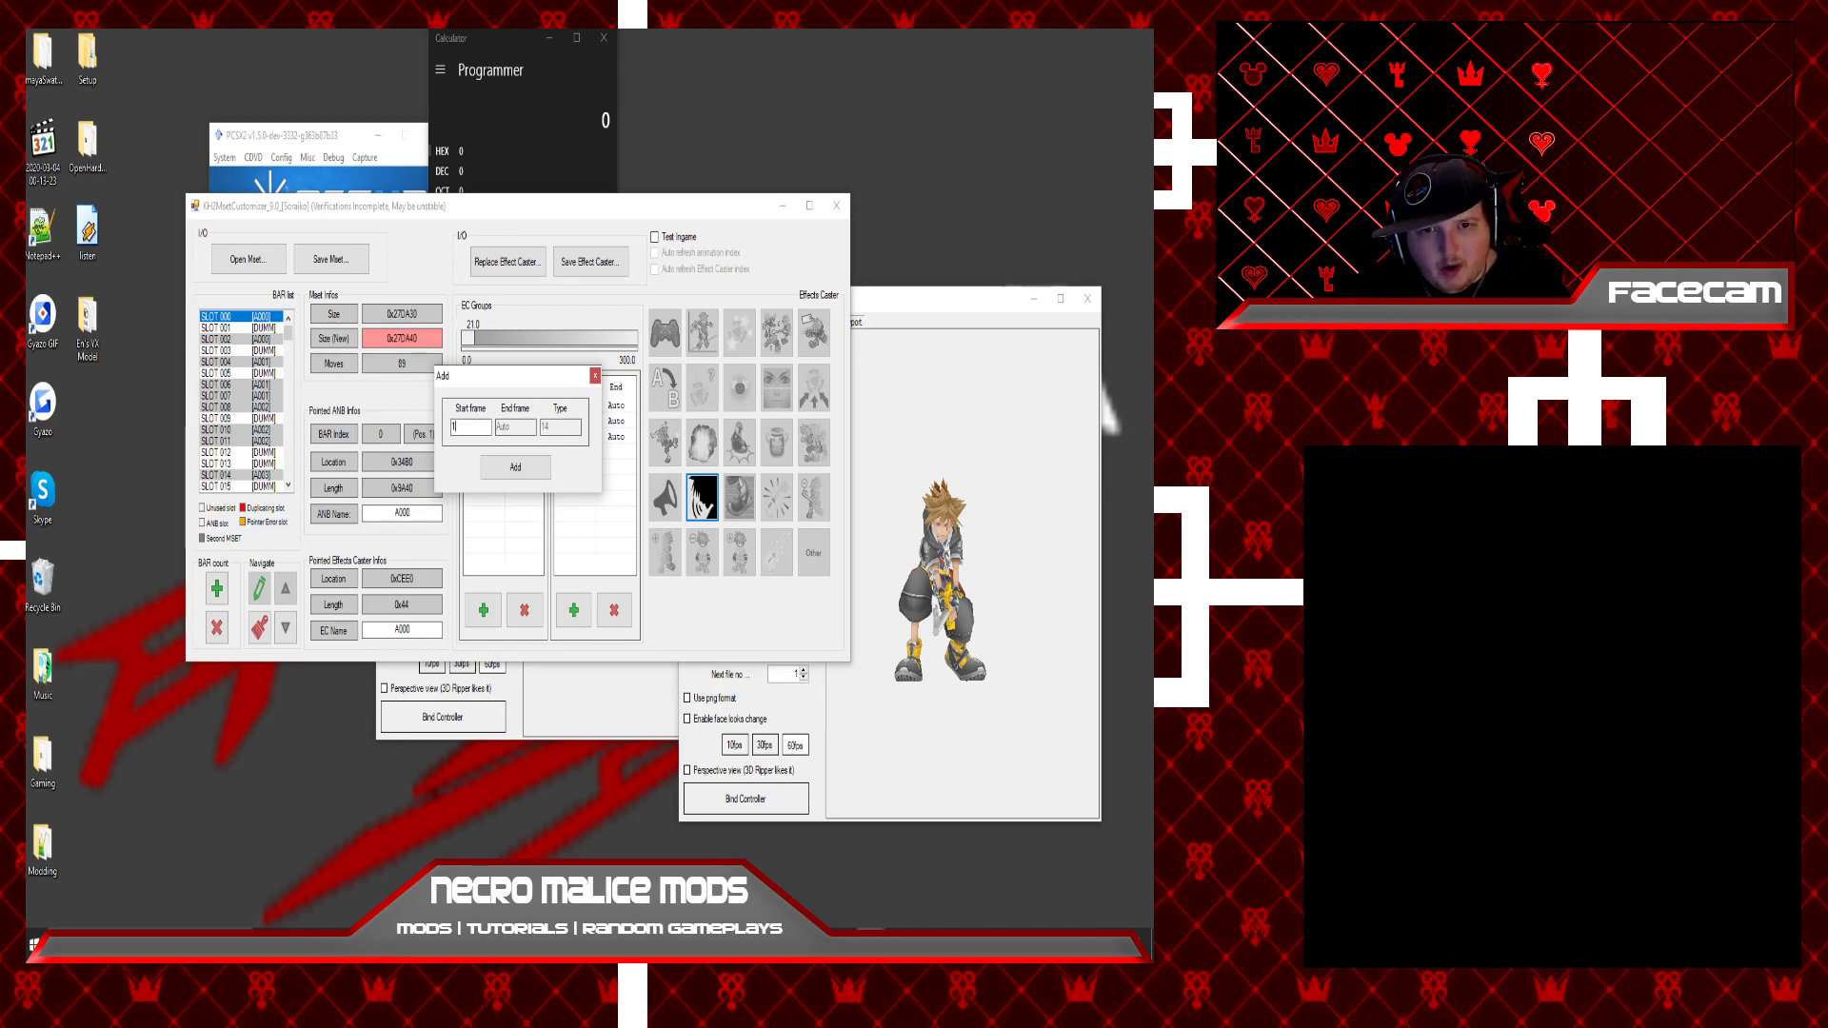
click(489, 467)
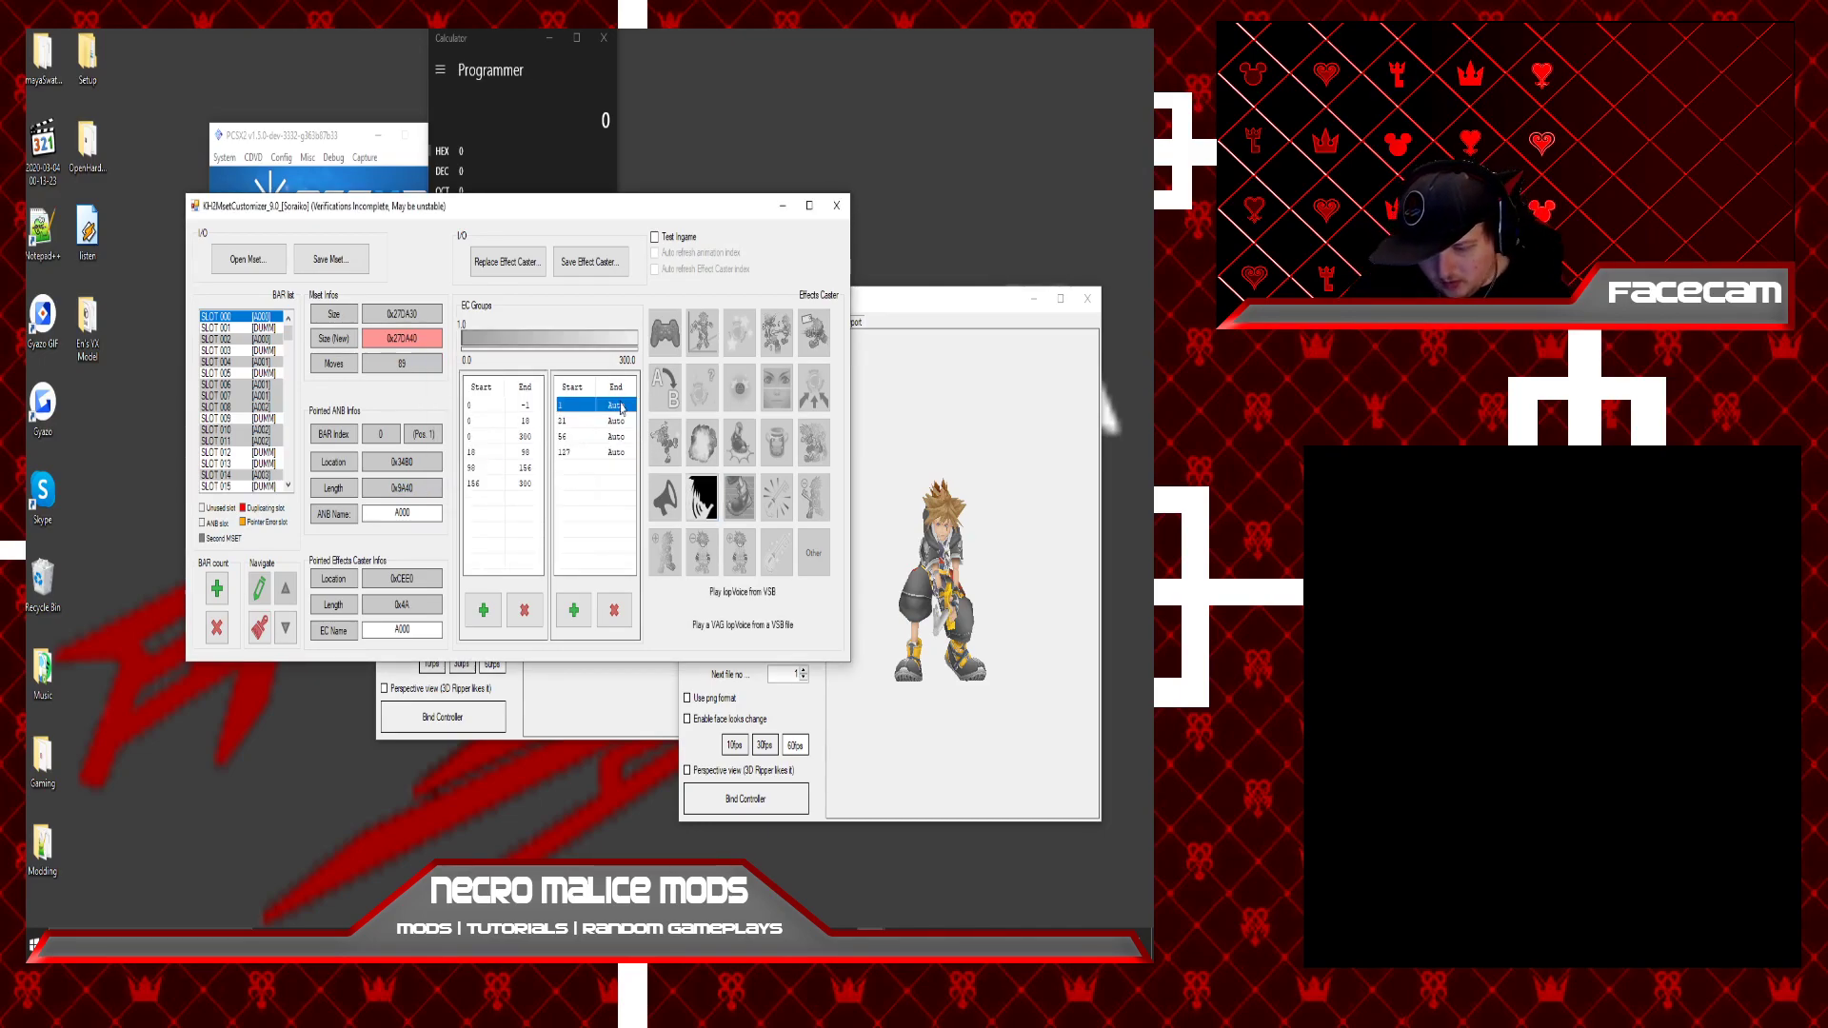
click(547, 455)
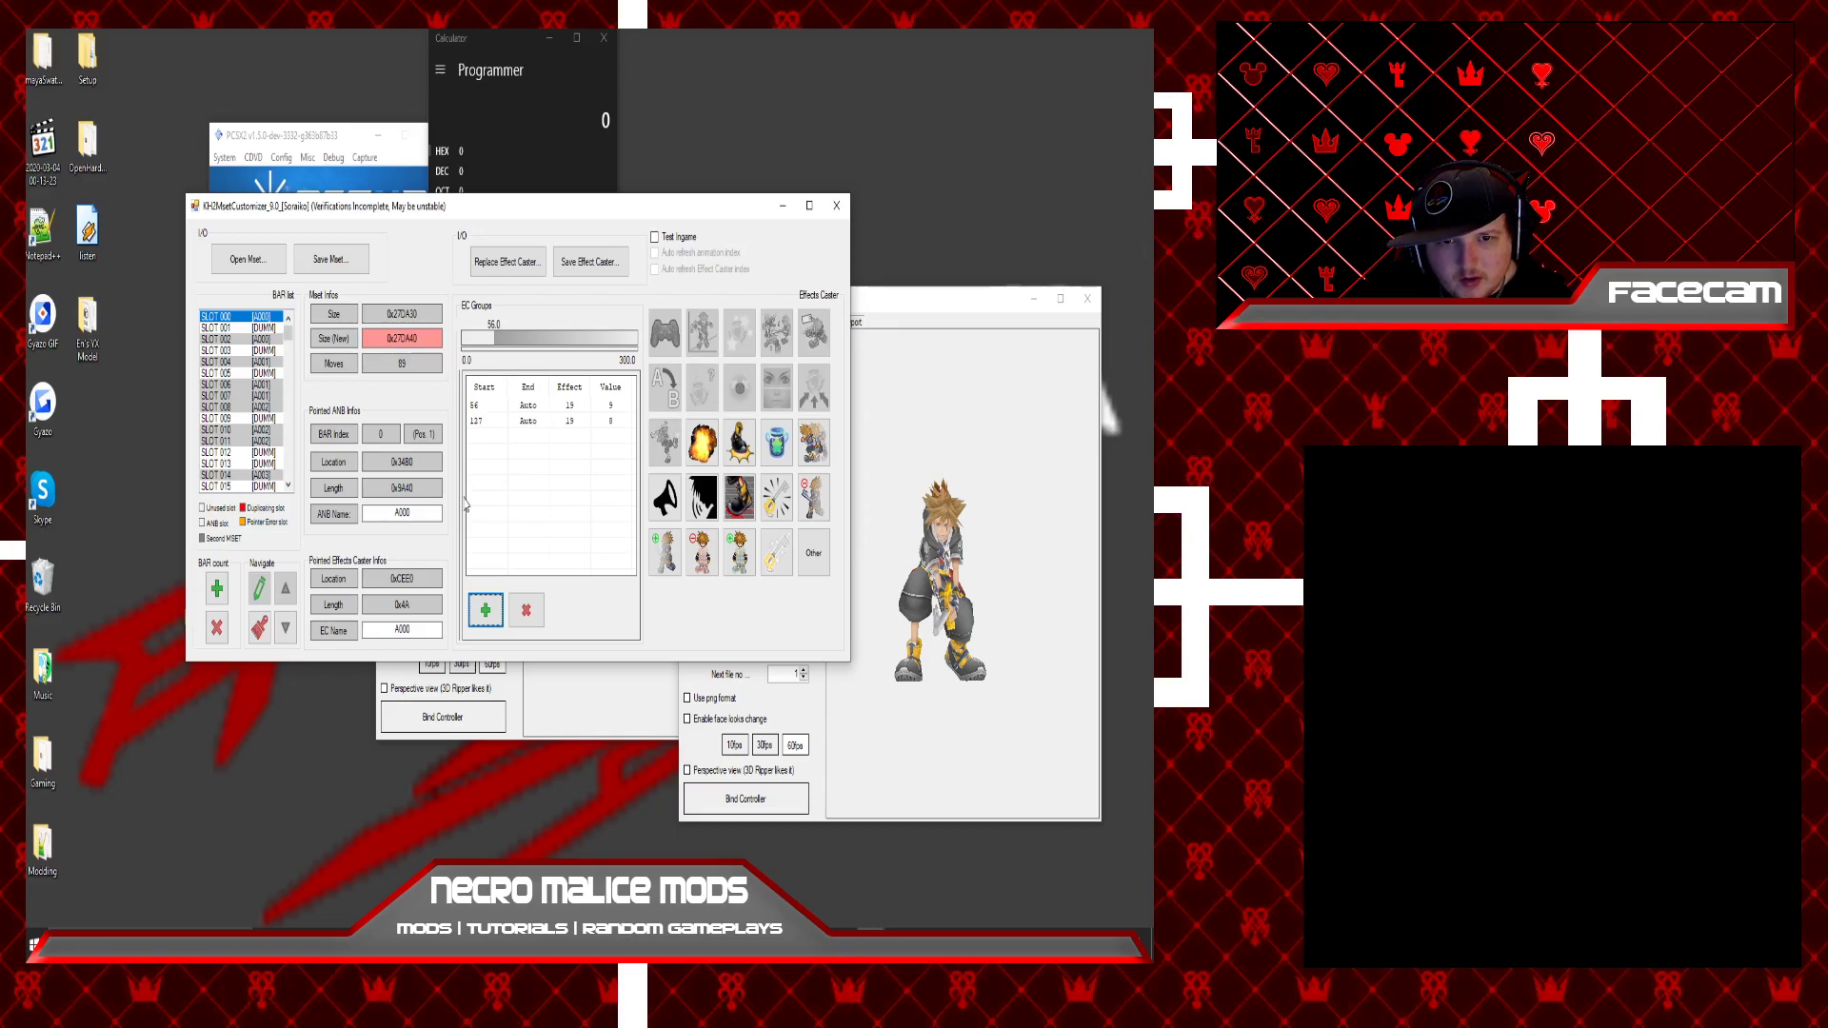
drag(461, 503, 550, 495)
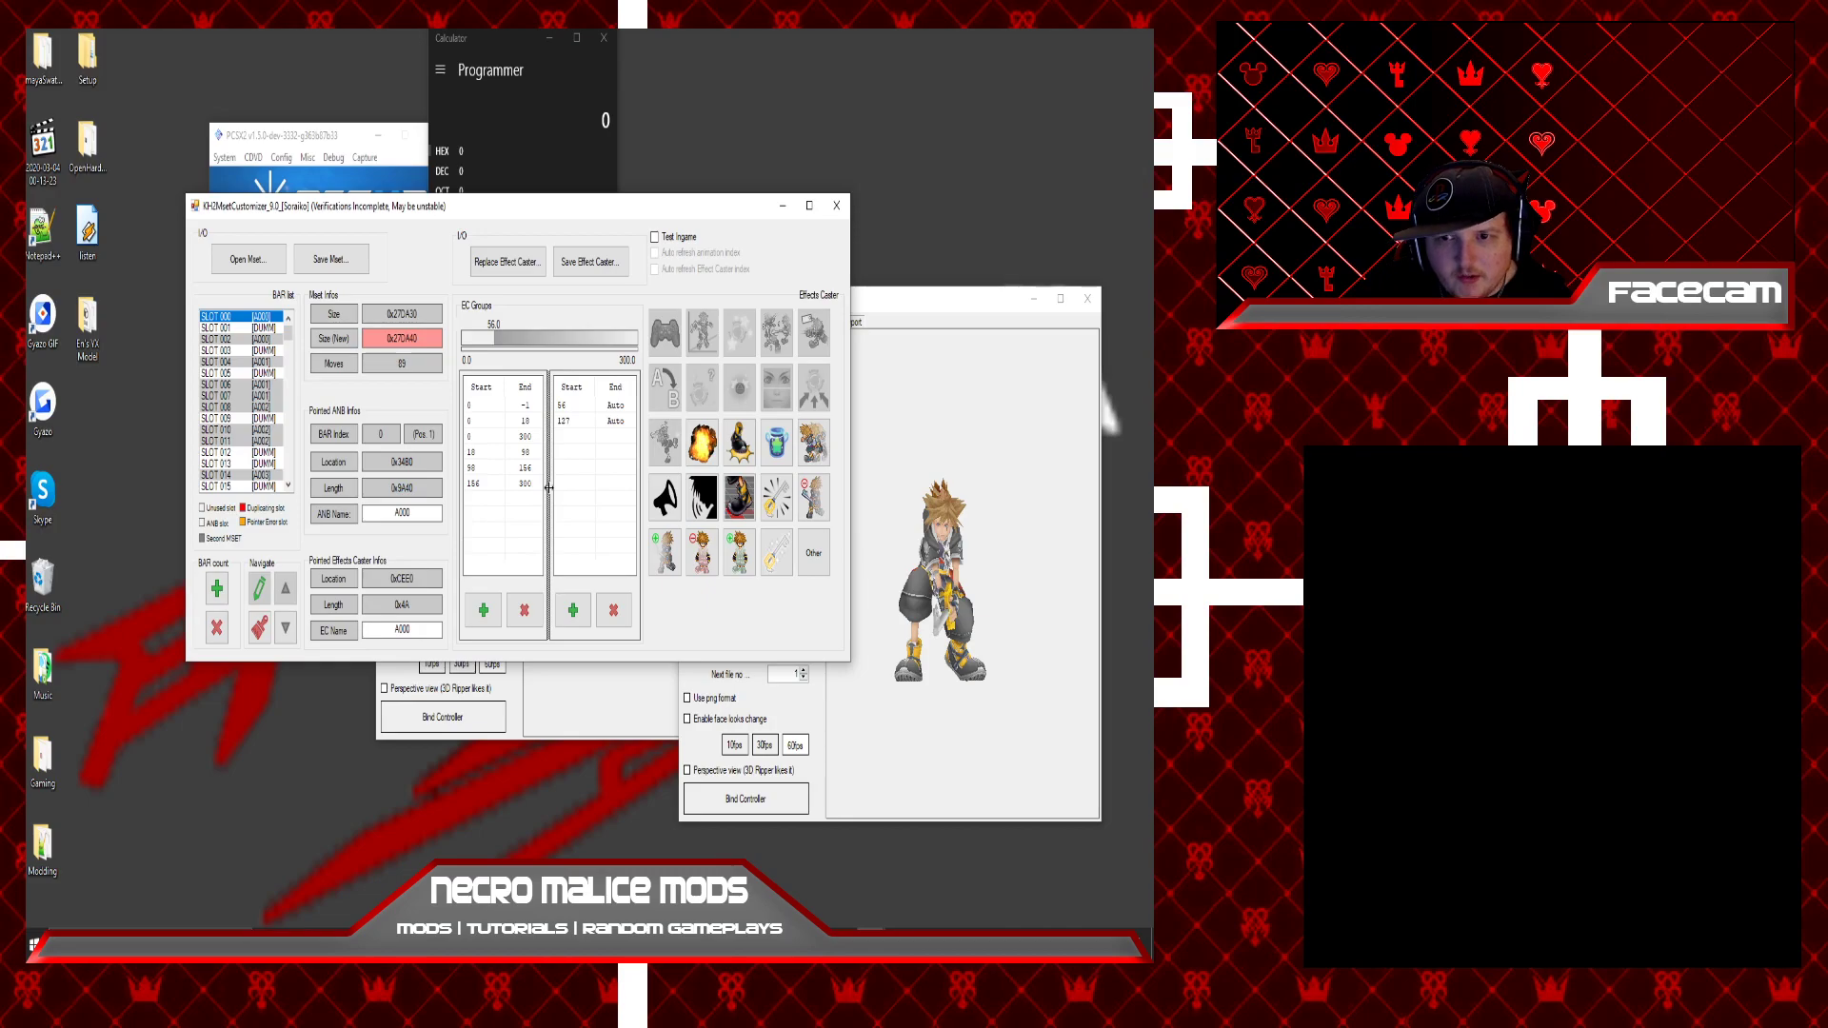
click(485, 611)
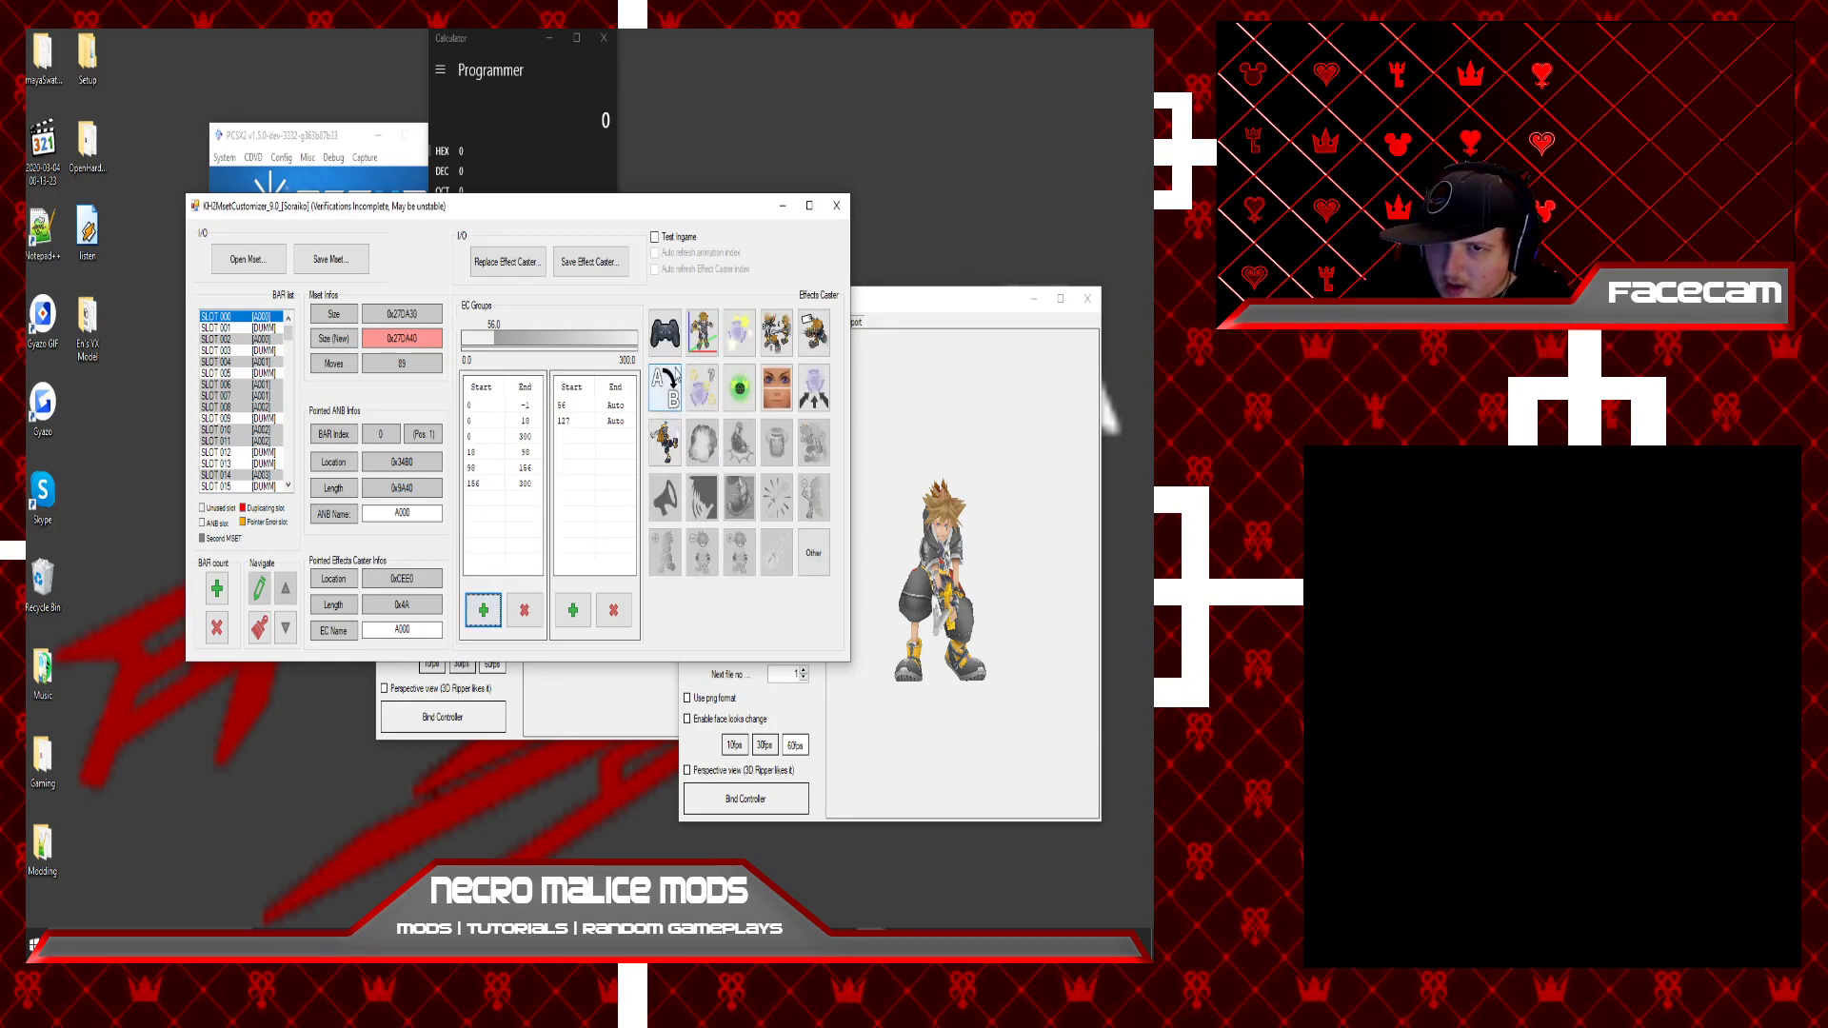
click(670, 337)
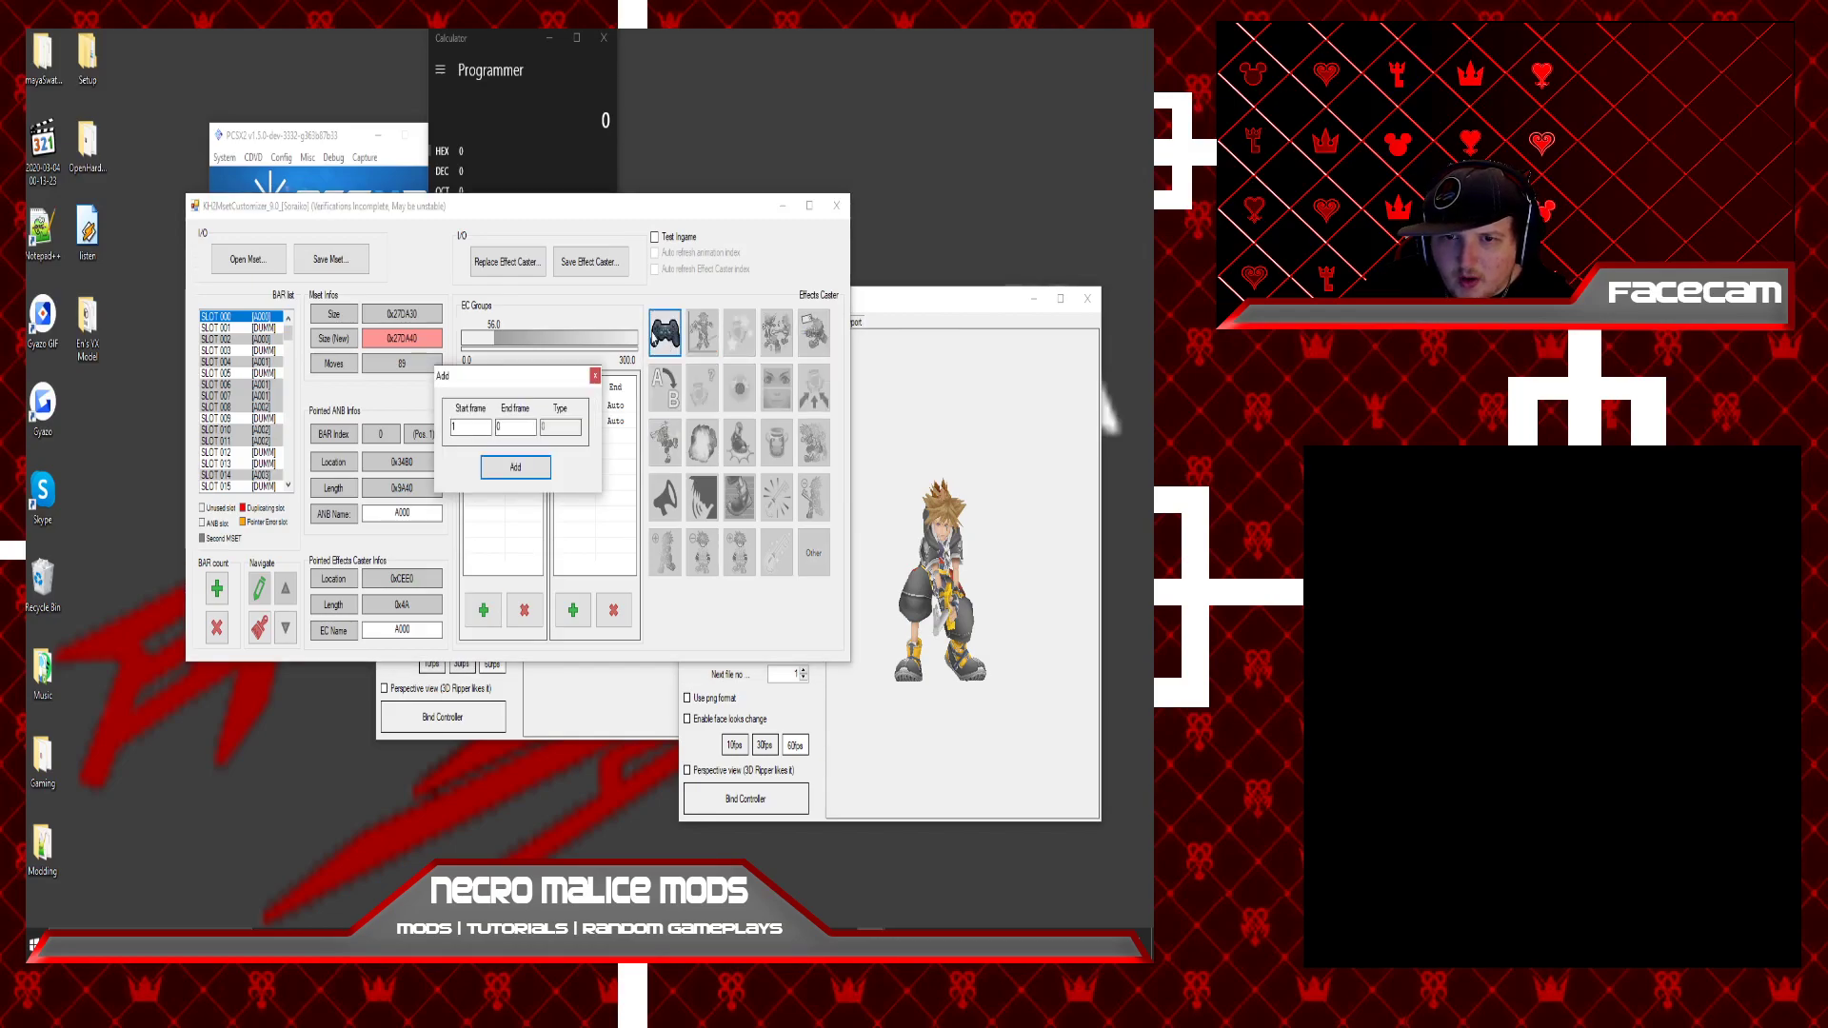
click(595, 377)
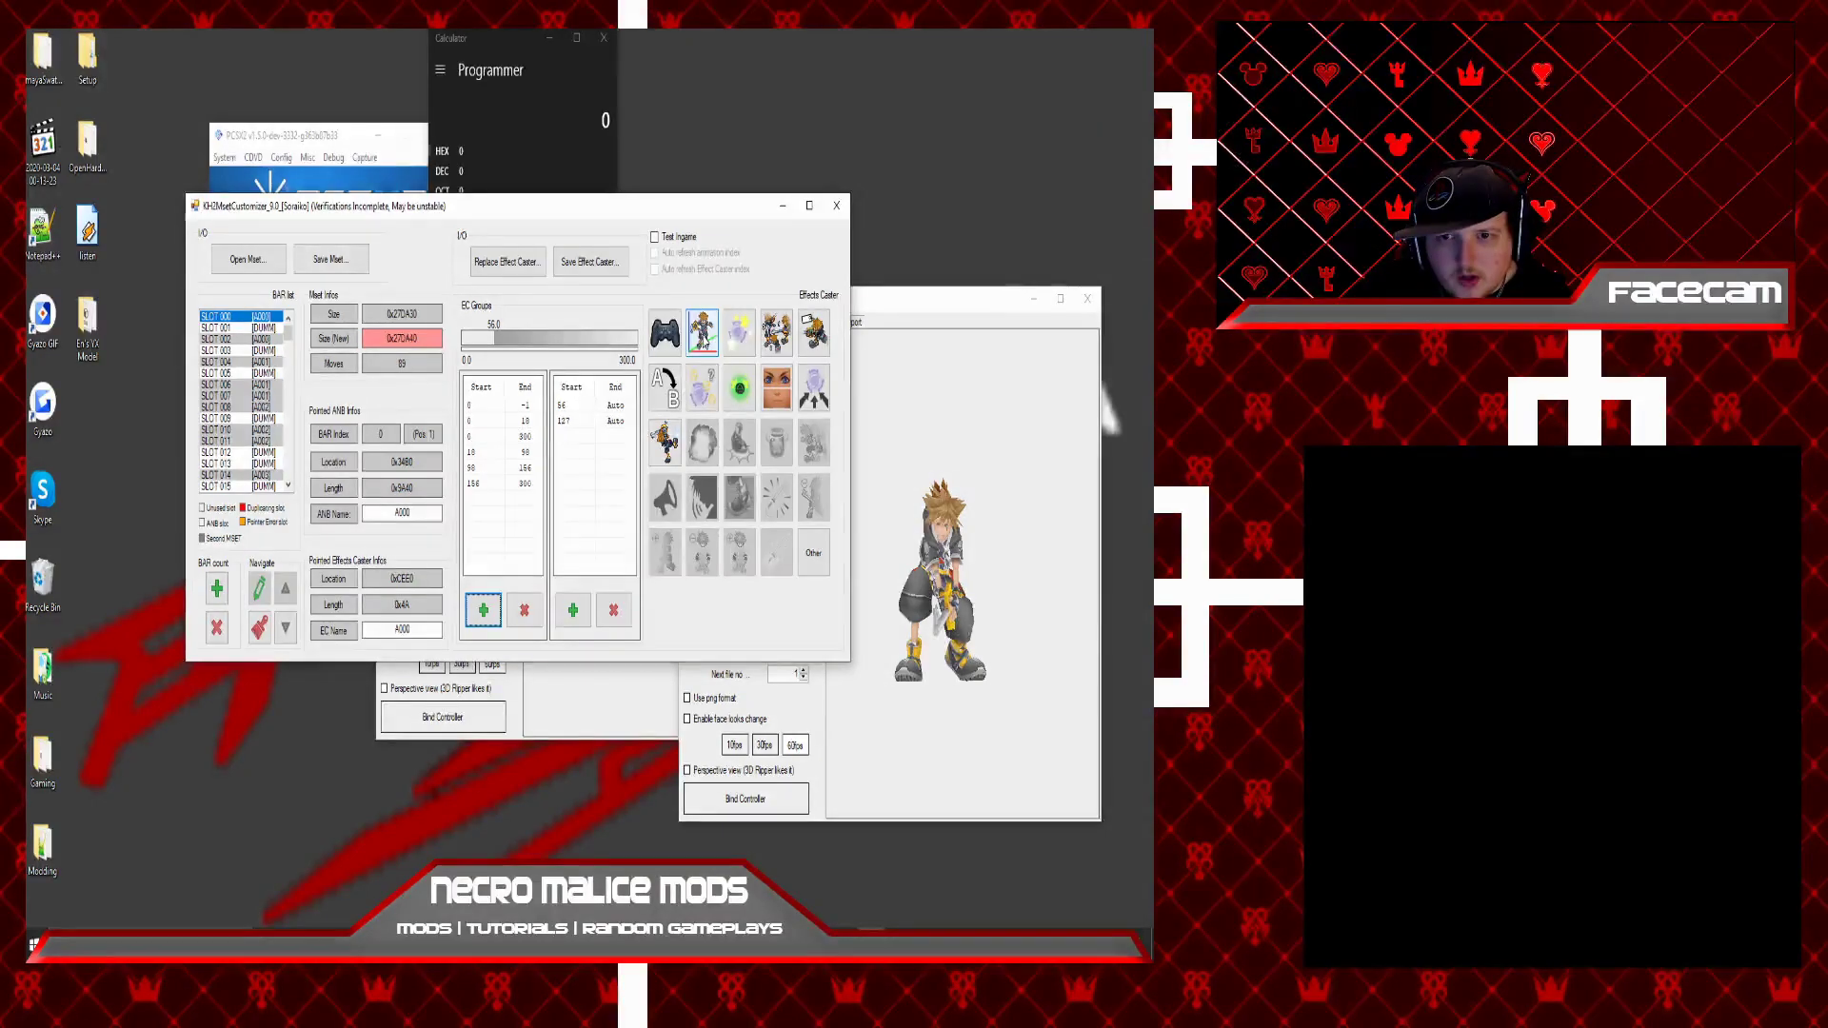
Add a "Model state: no gravity" effect with start frame 23 and end frame 0, and delete it again.
click(483, 609)
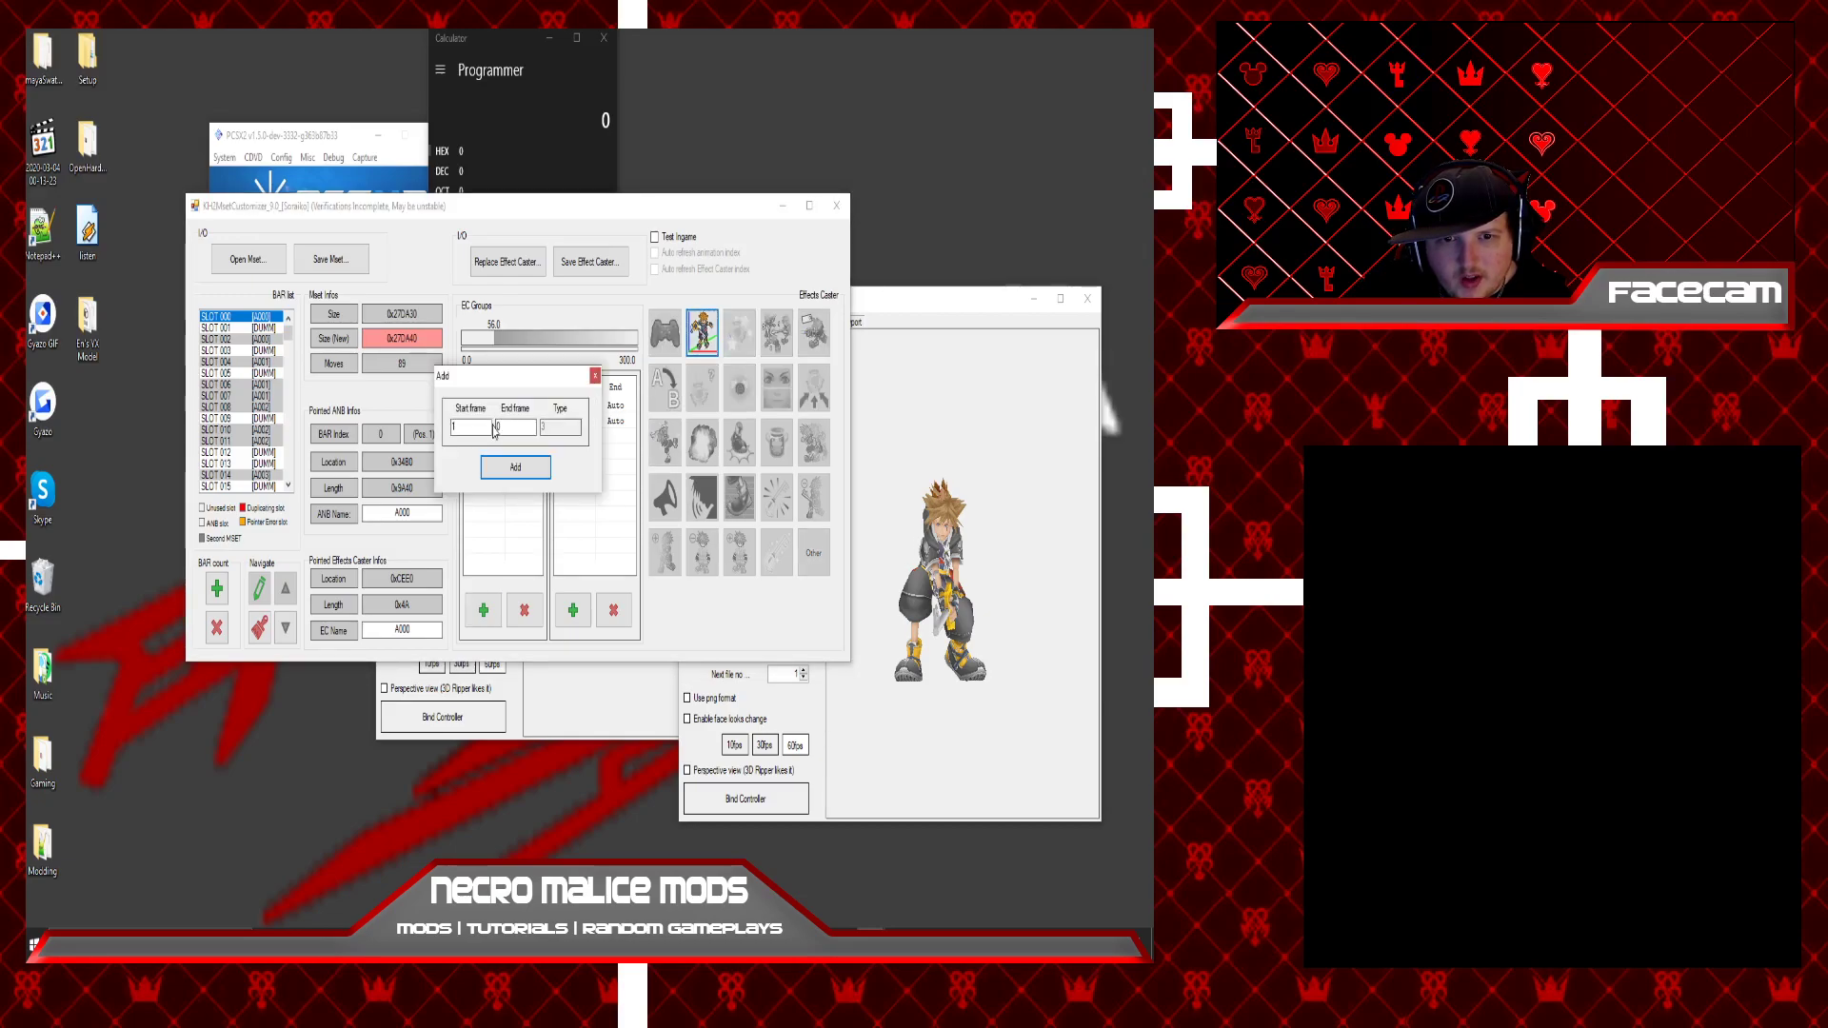
click(455, 428)
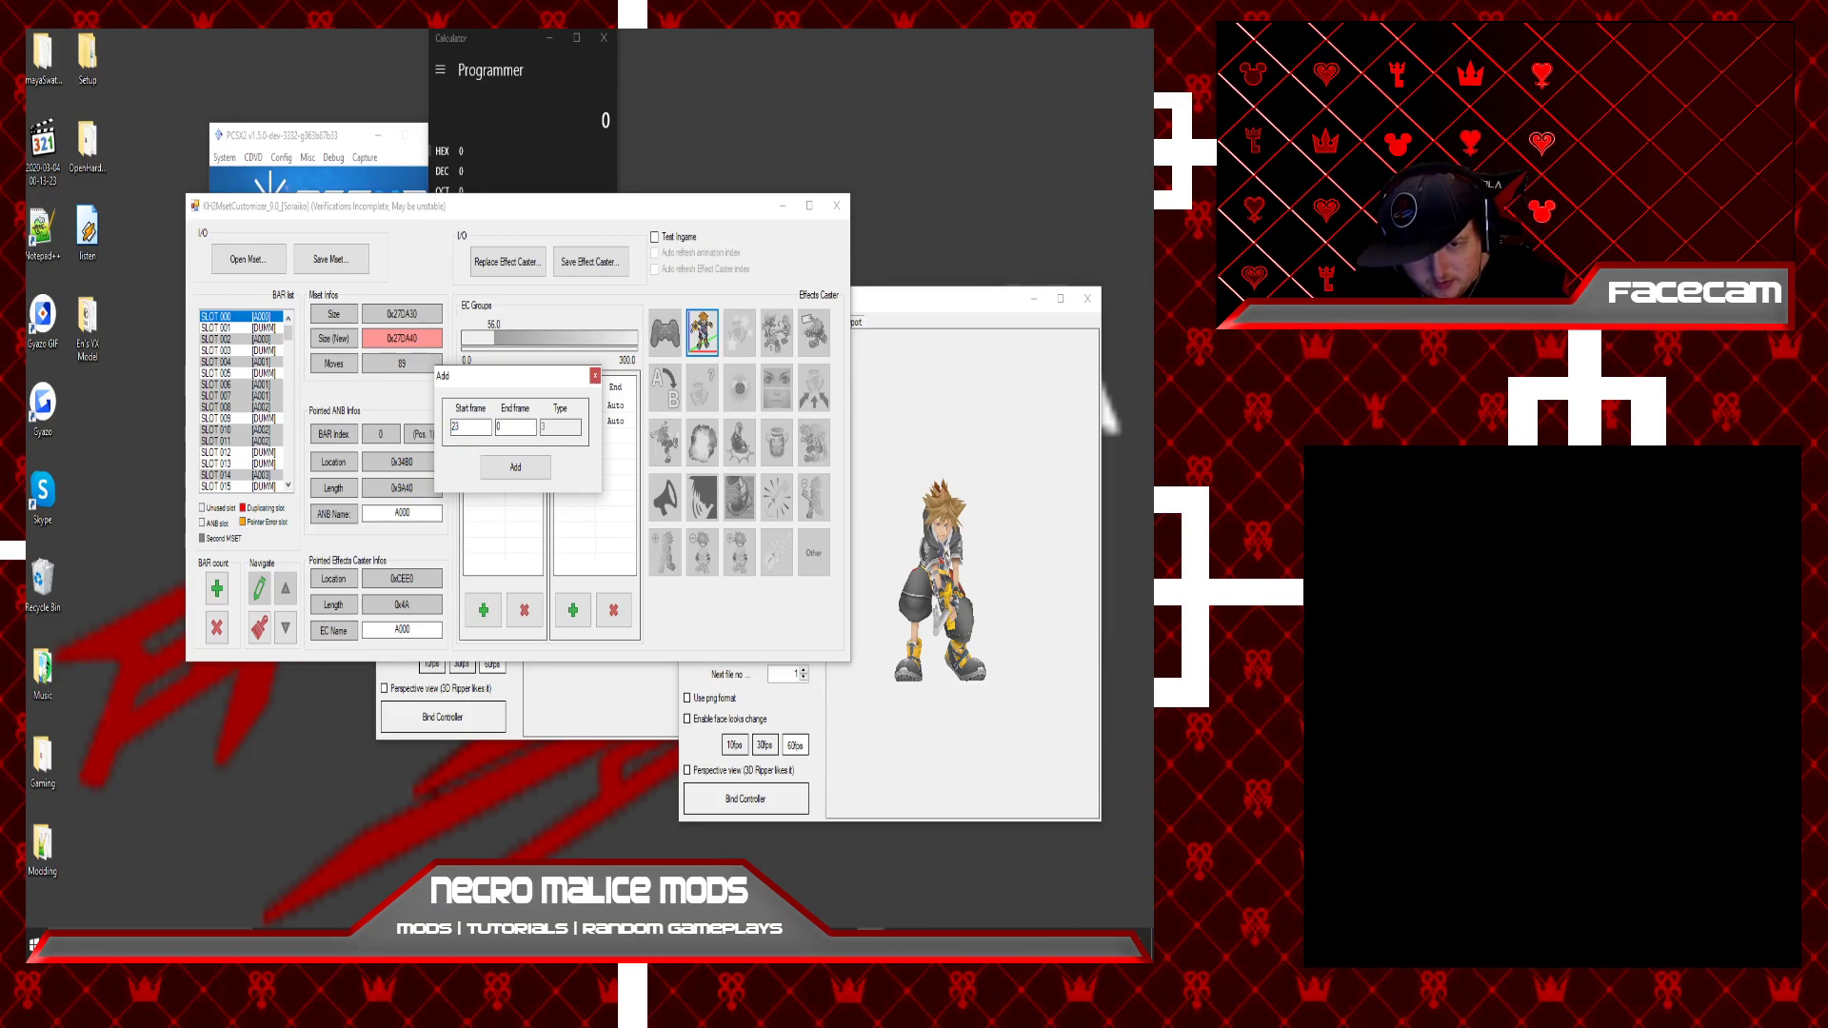
click(497, 467)
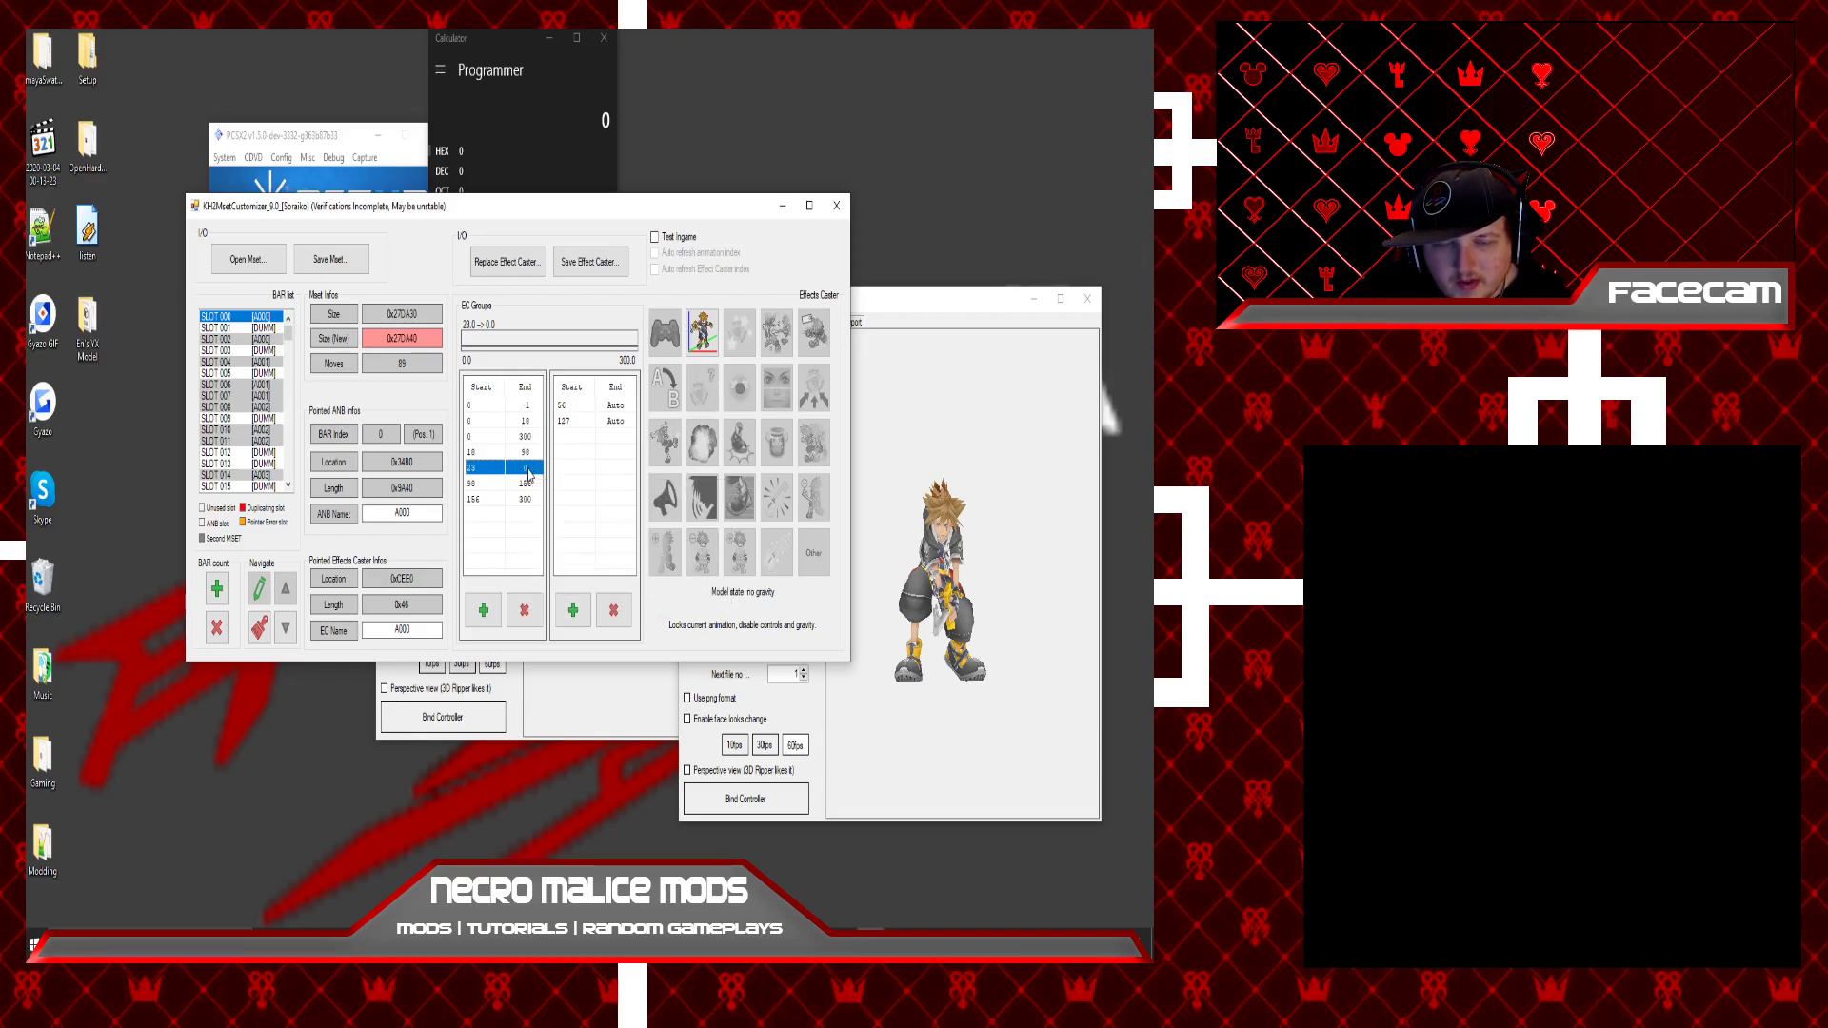
key(Delete)
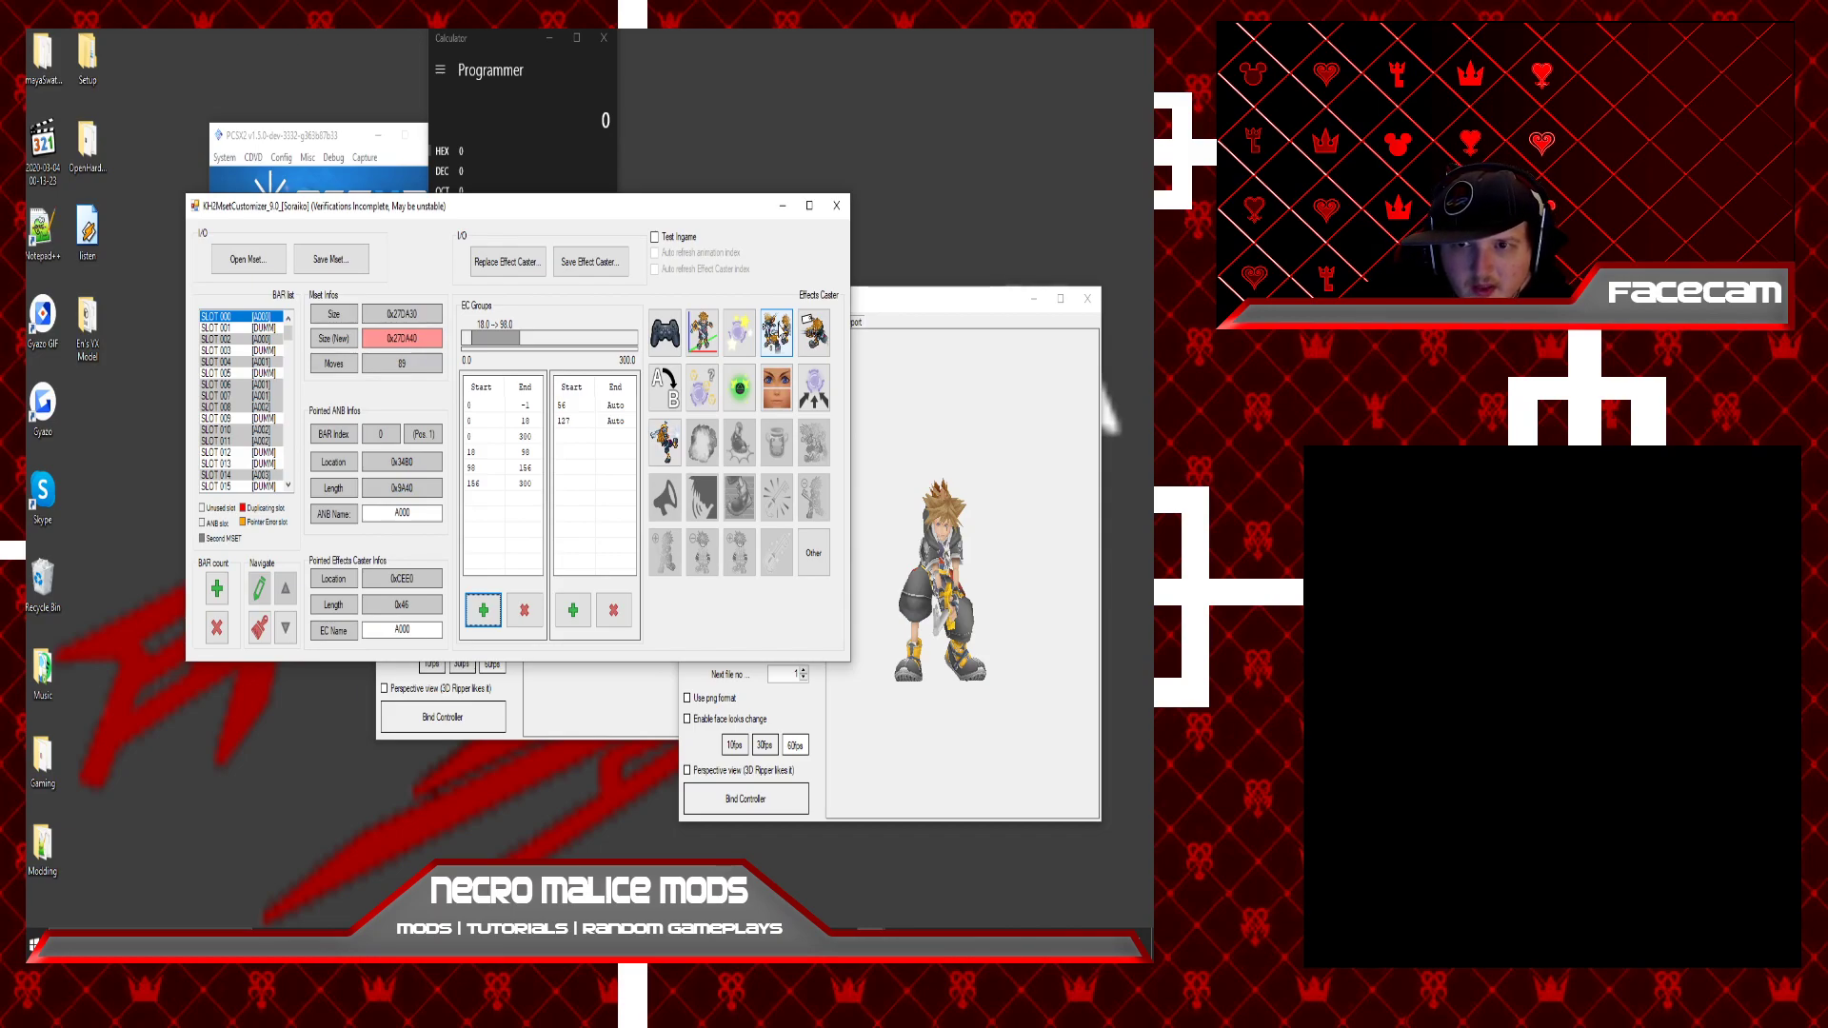
click(483, 609)
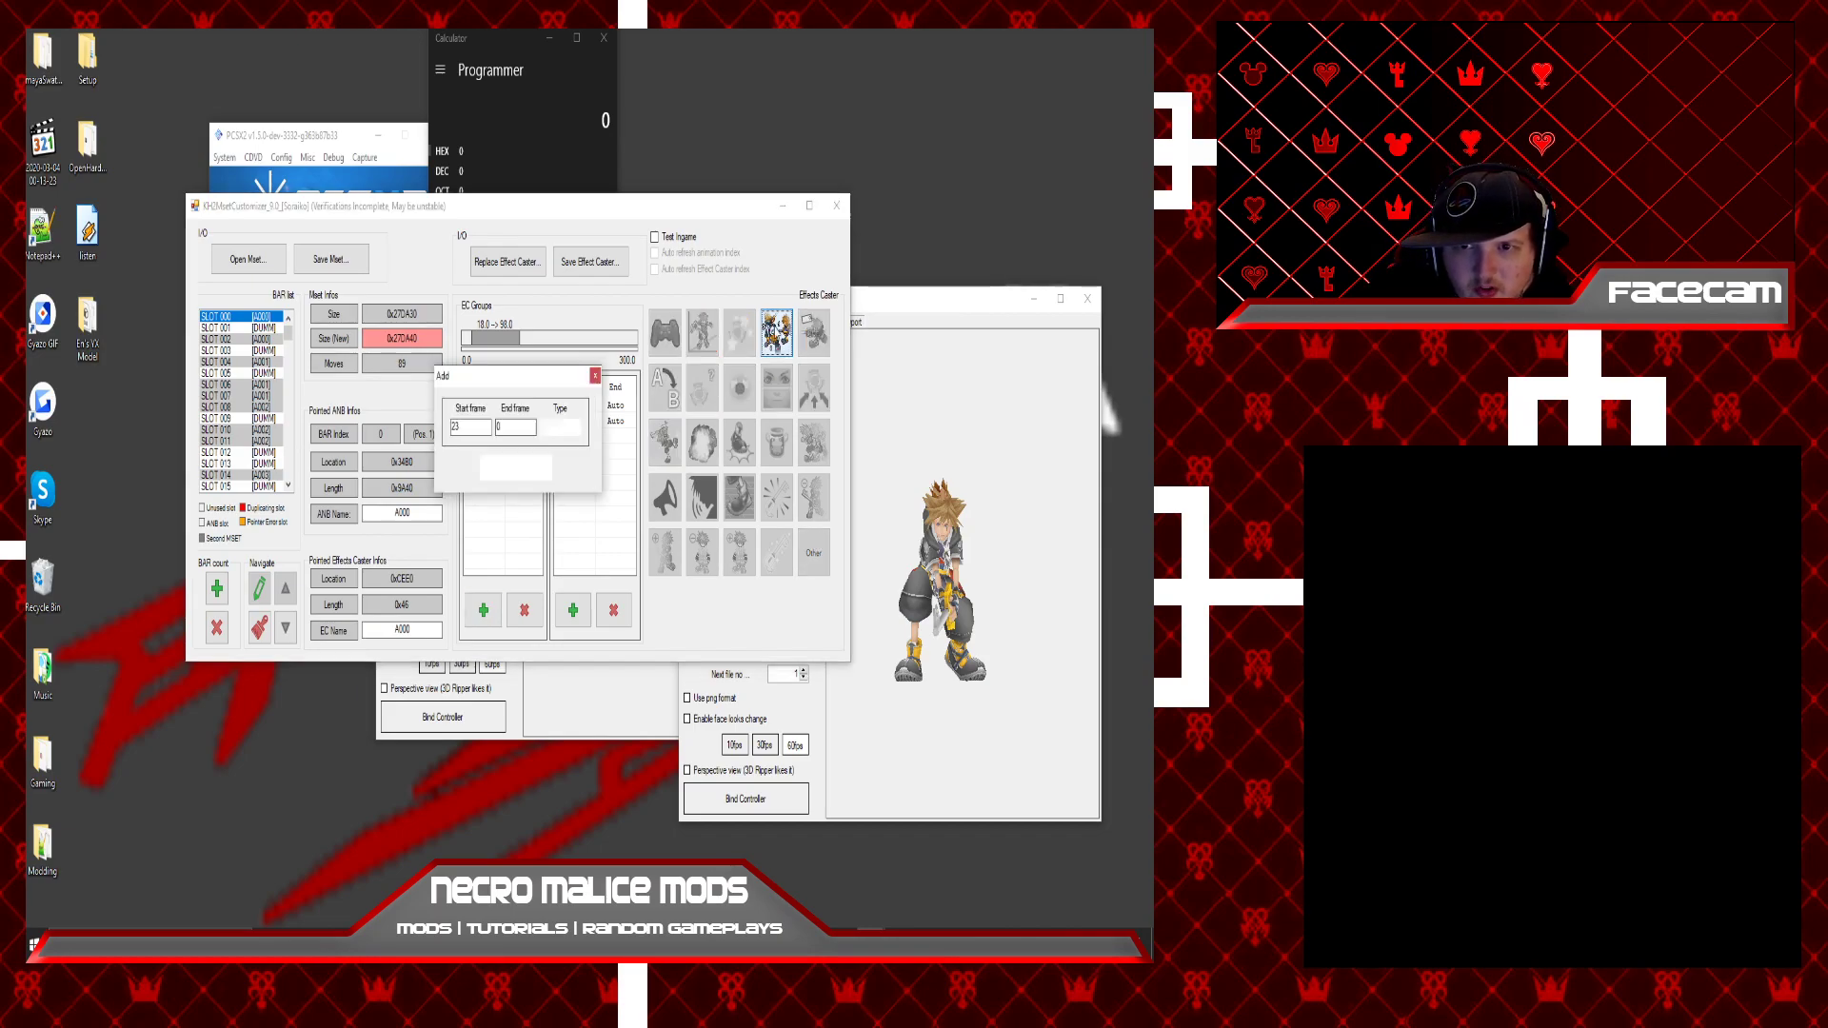
click(595, 375)
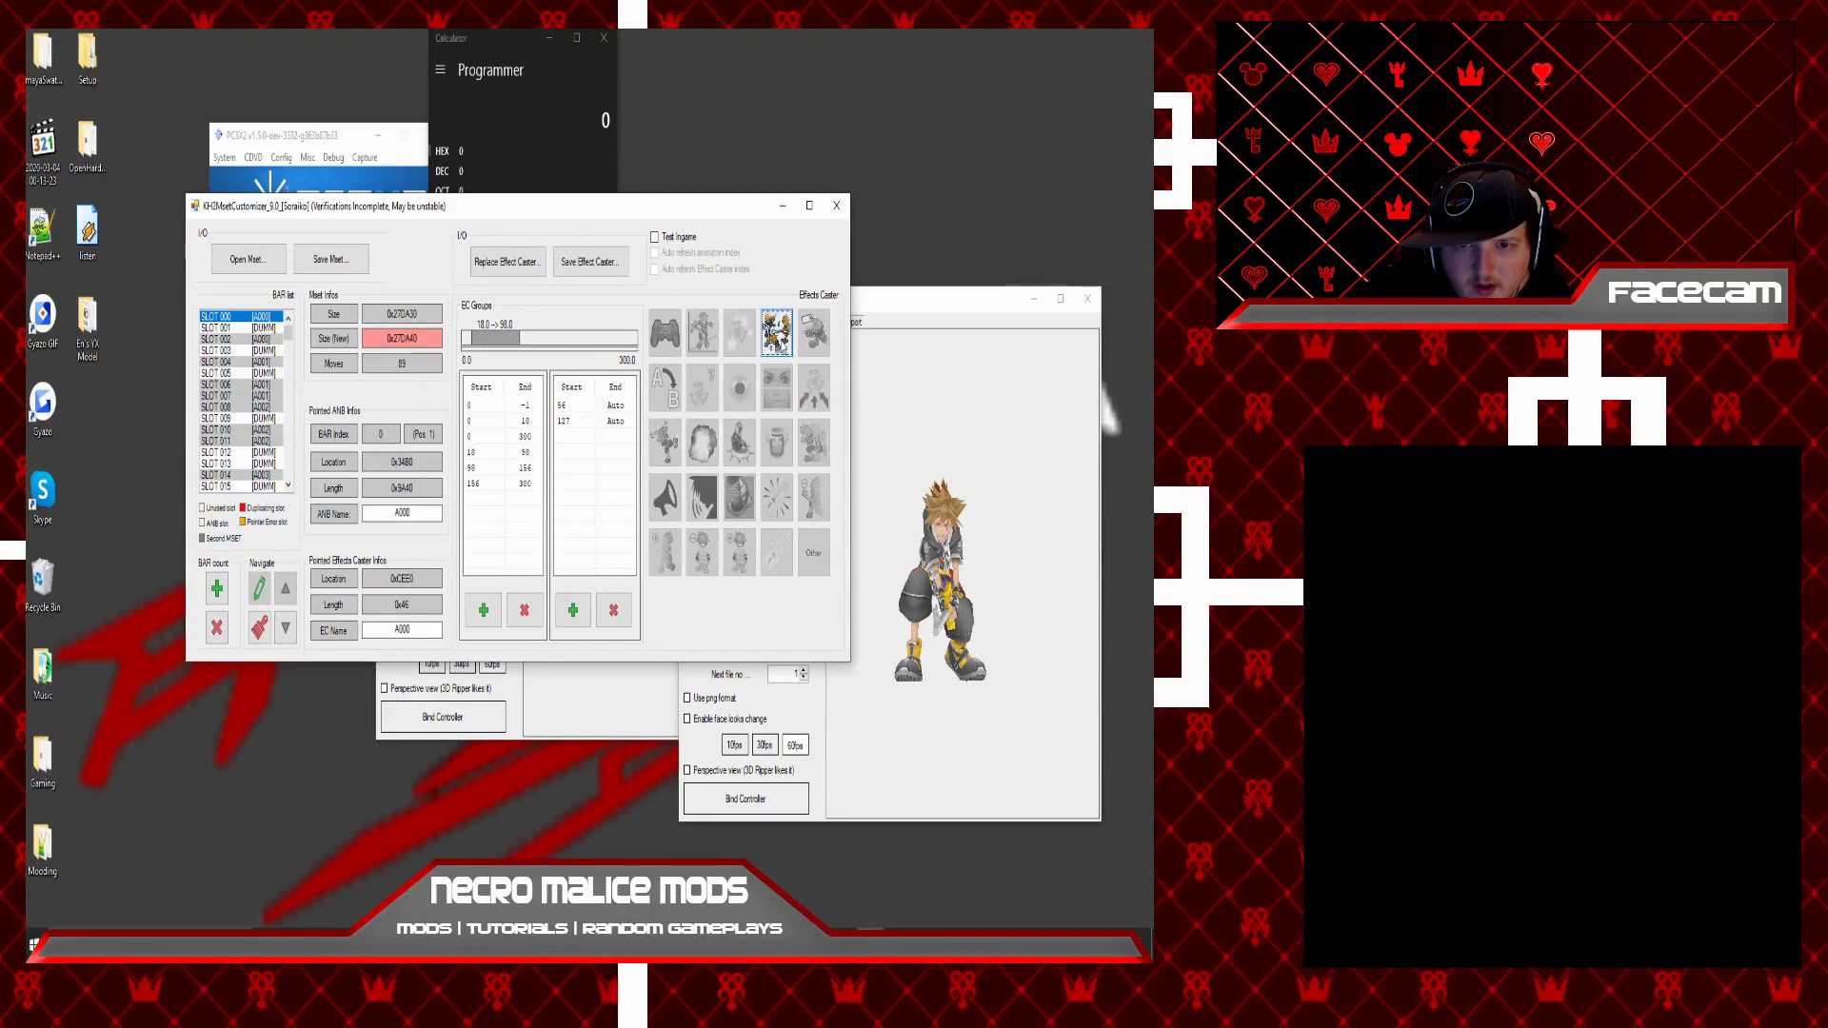
click(488, 610)
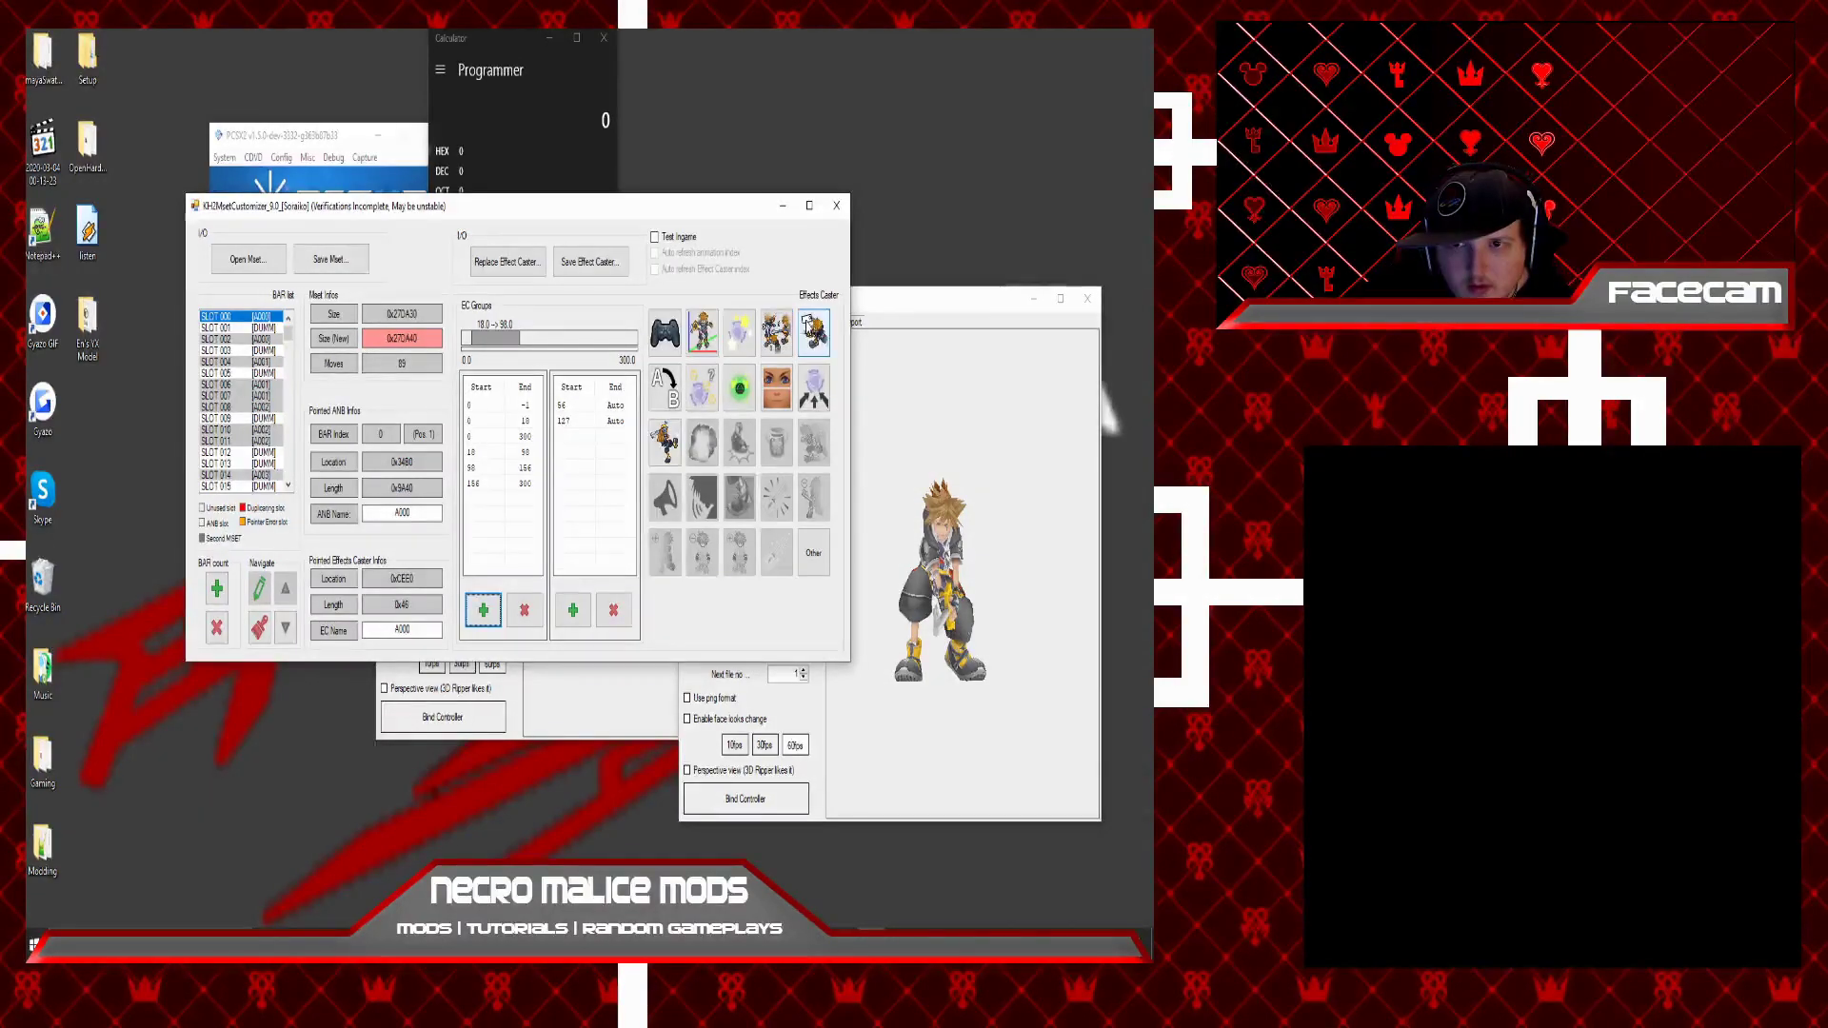
click(741, 335)
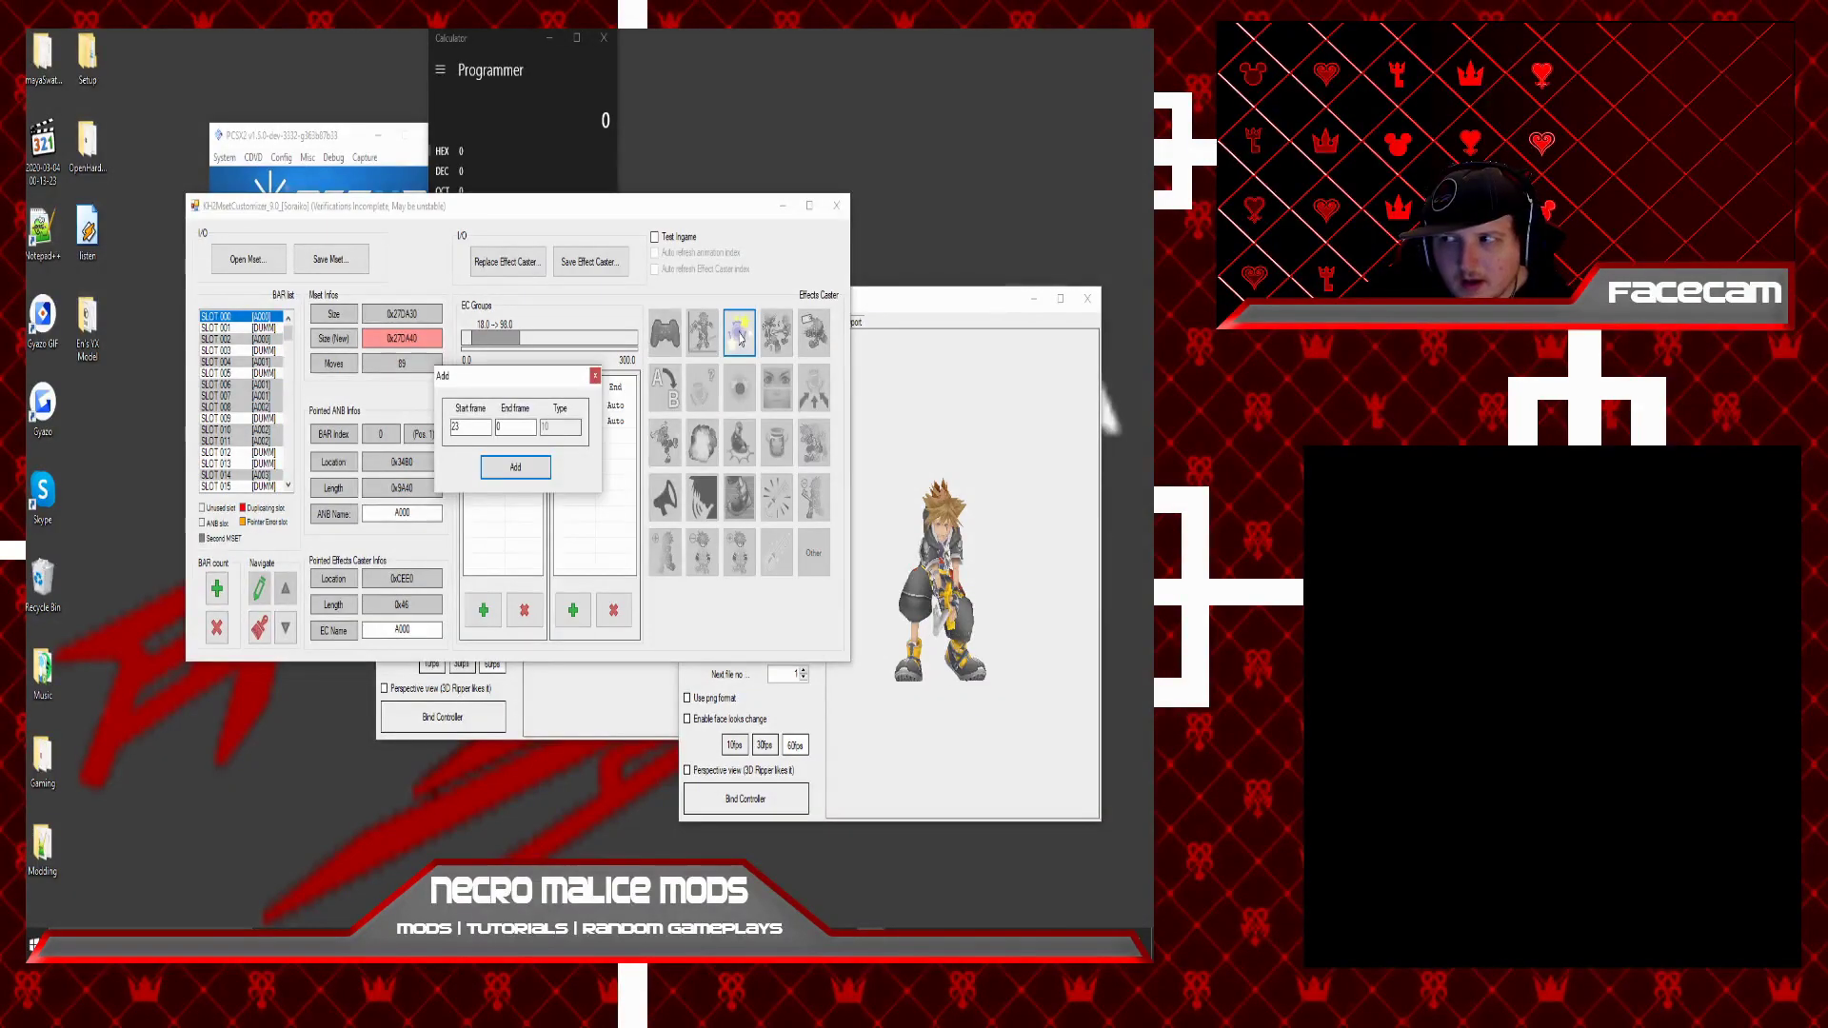
click(595, 376)
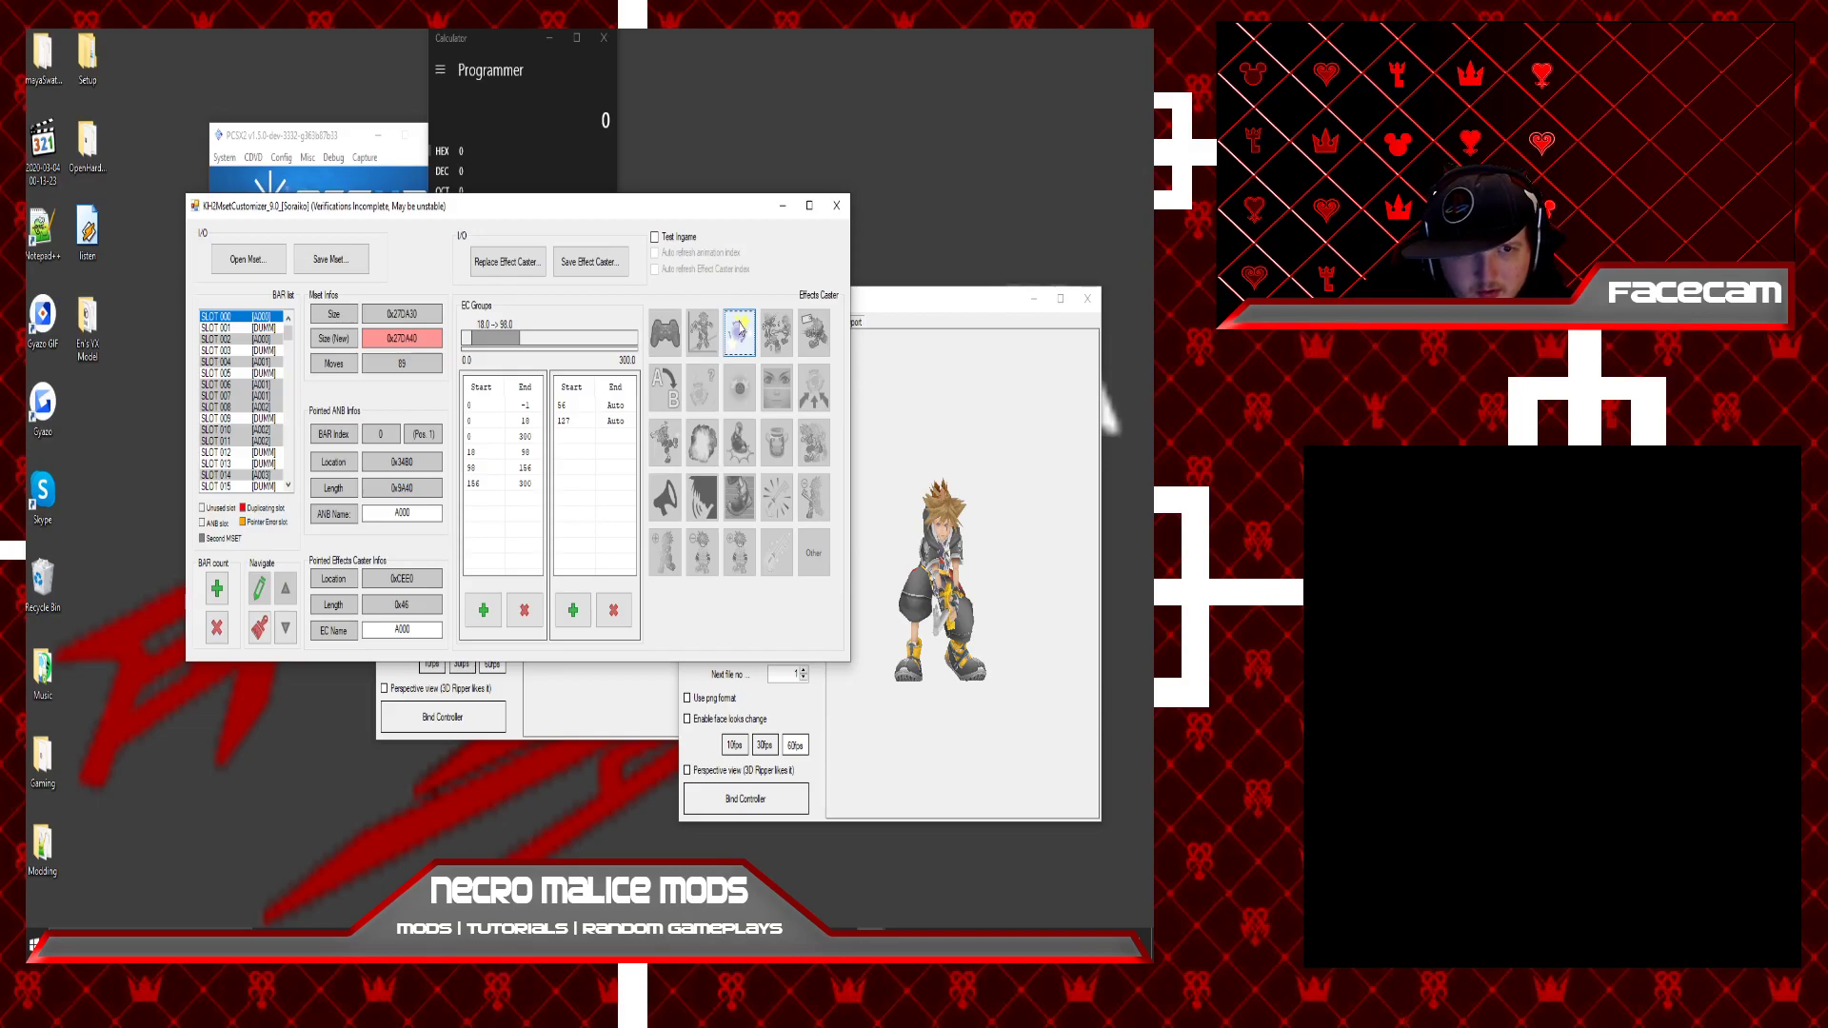
double_click(741, 330)
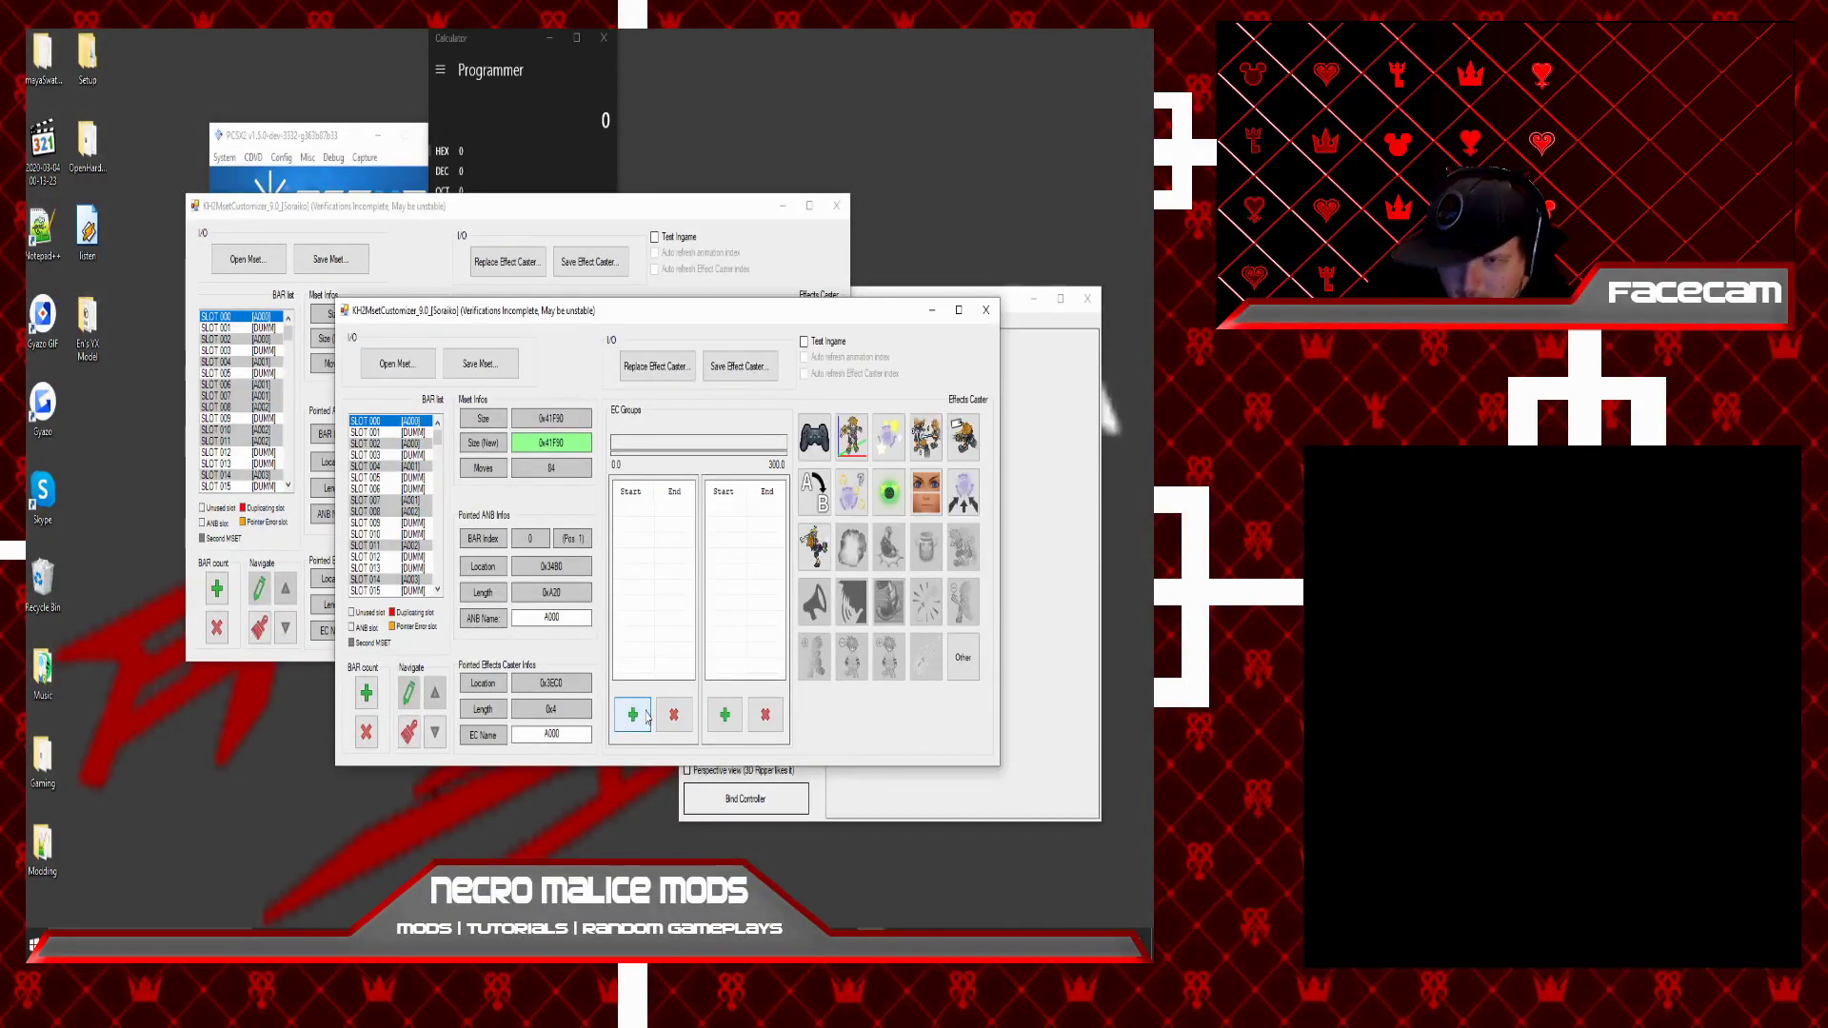
Start adding a Damage effect in the second KH2MsetCustomizer window, and switch to the KH2FM Attack Modifiers text file in Notepad++.
click(633, 714)
click(890, 458)
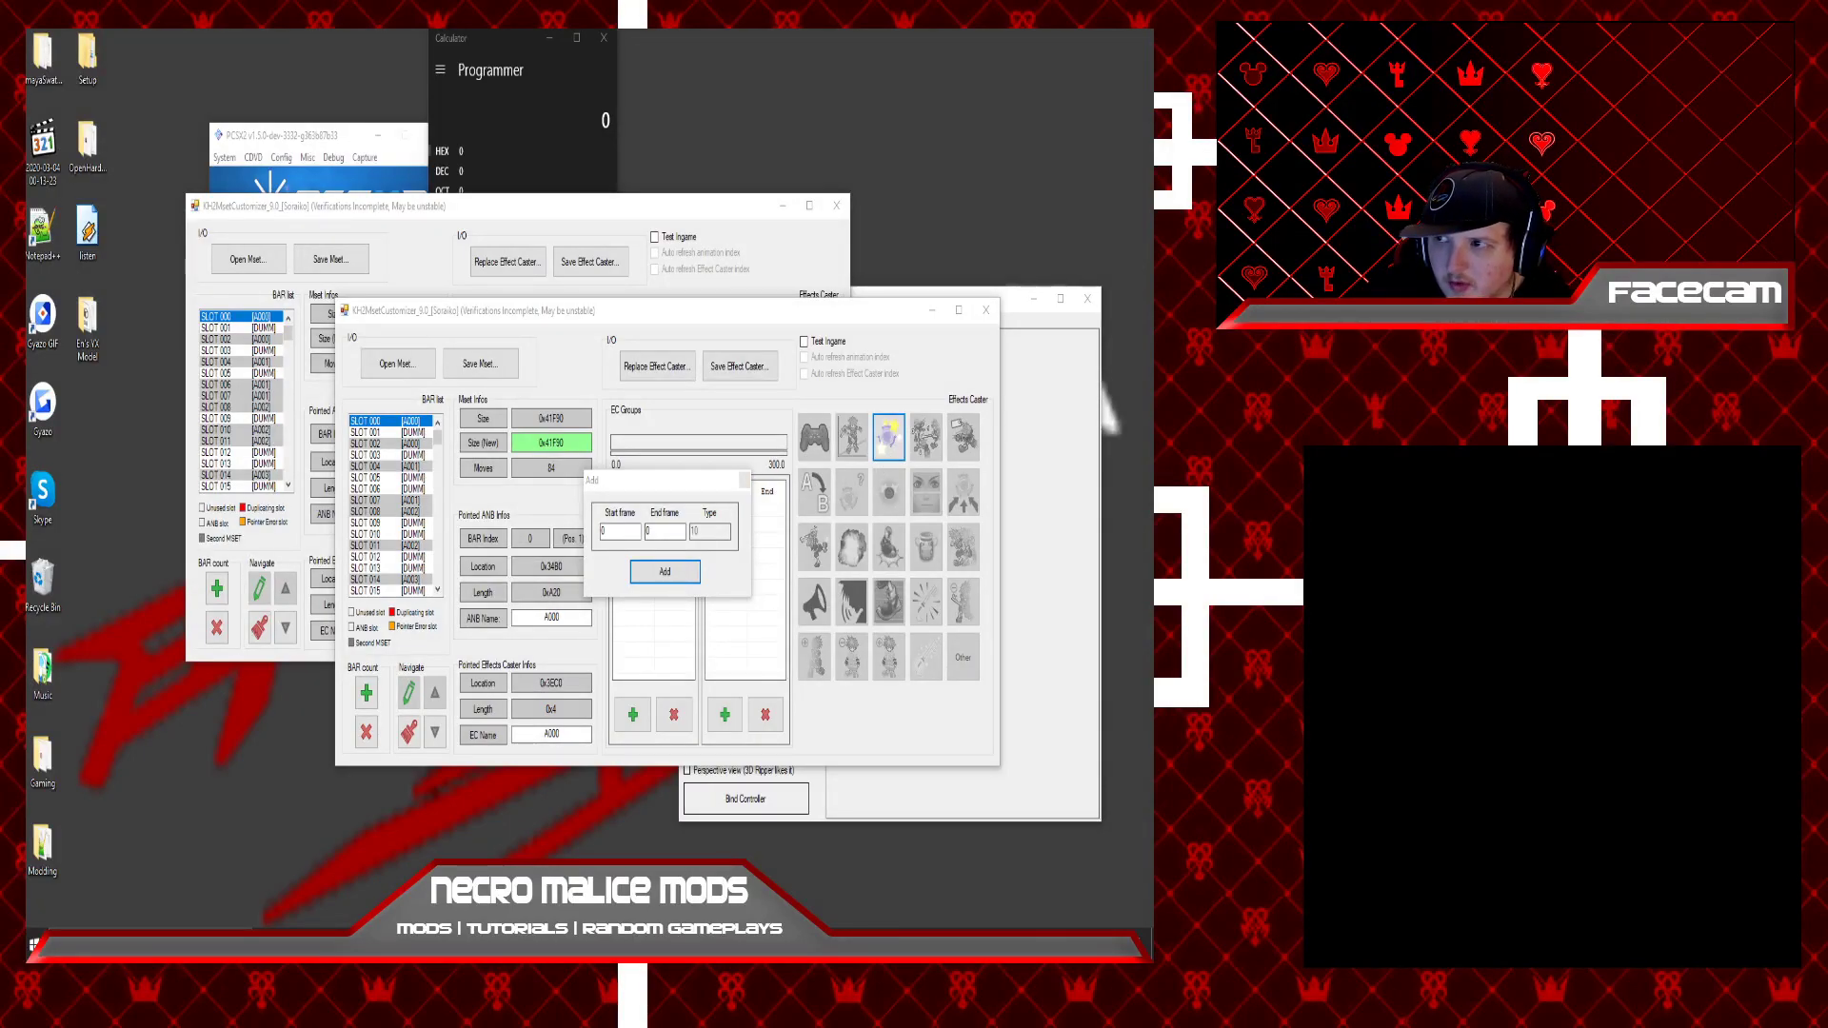
drag(1147, 36, 667, 40)
key(super+Up)
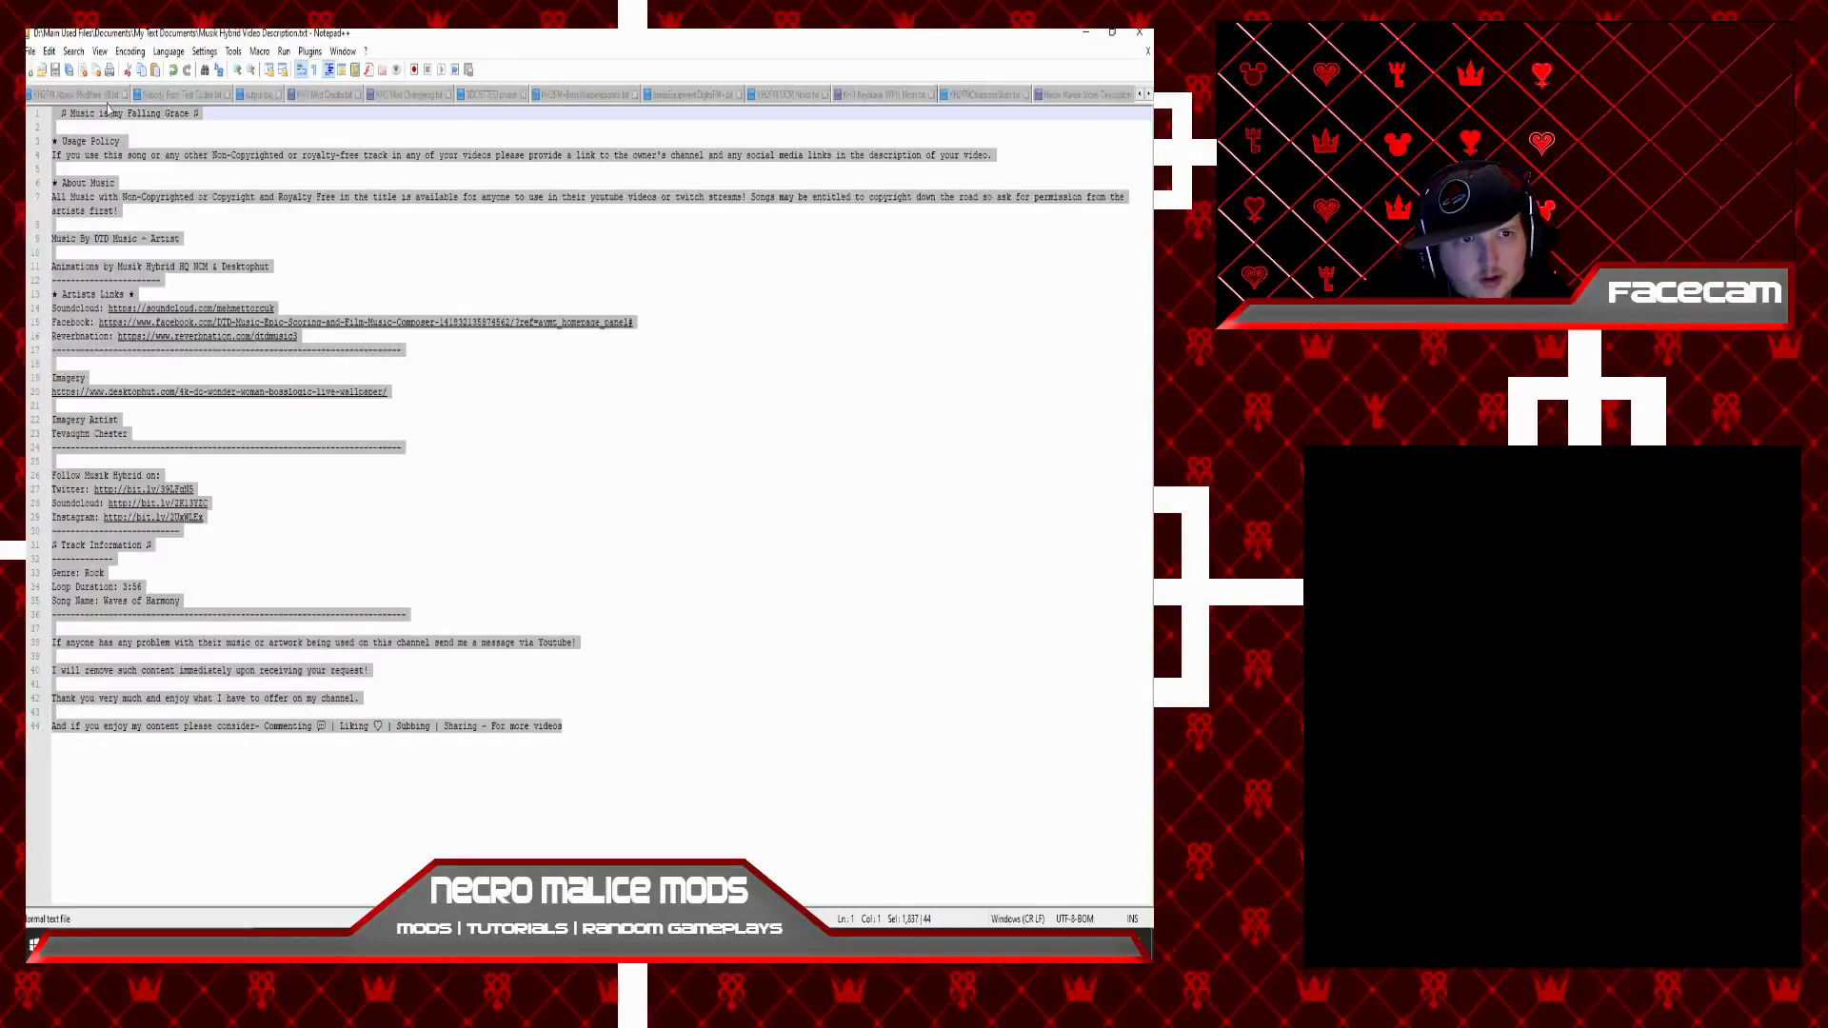
click(107, 95)
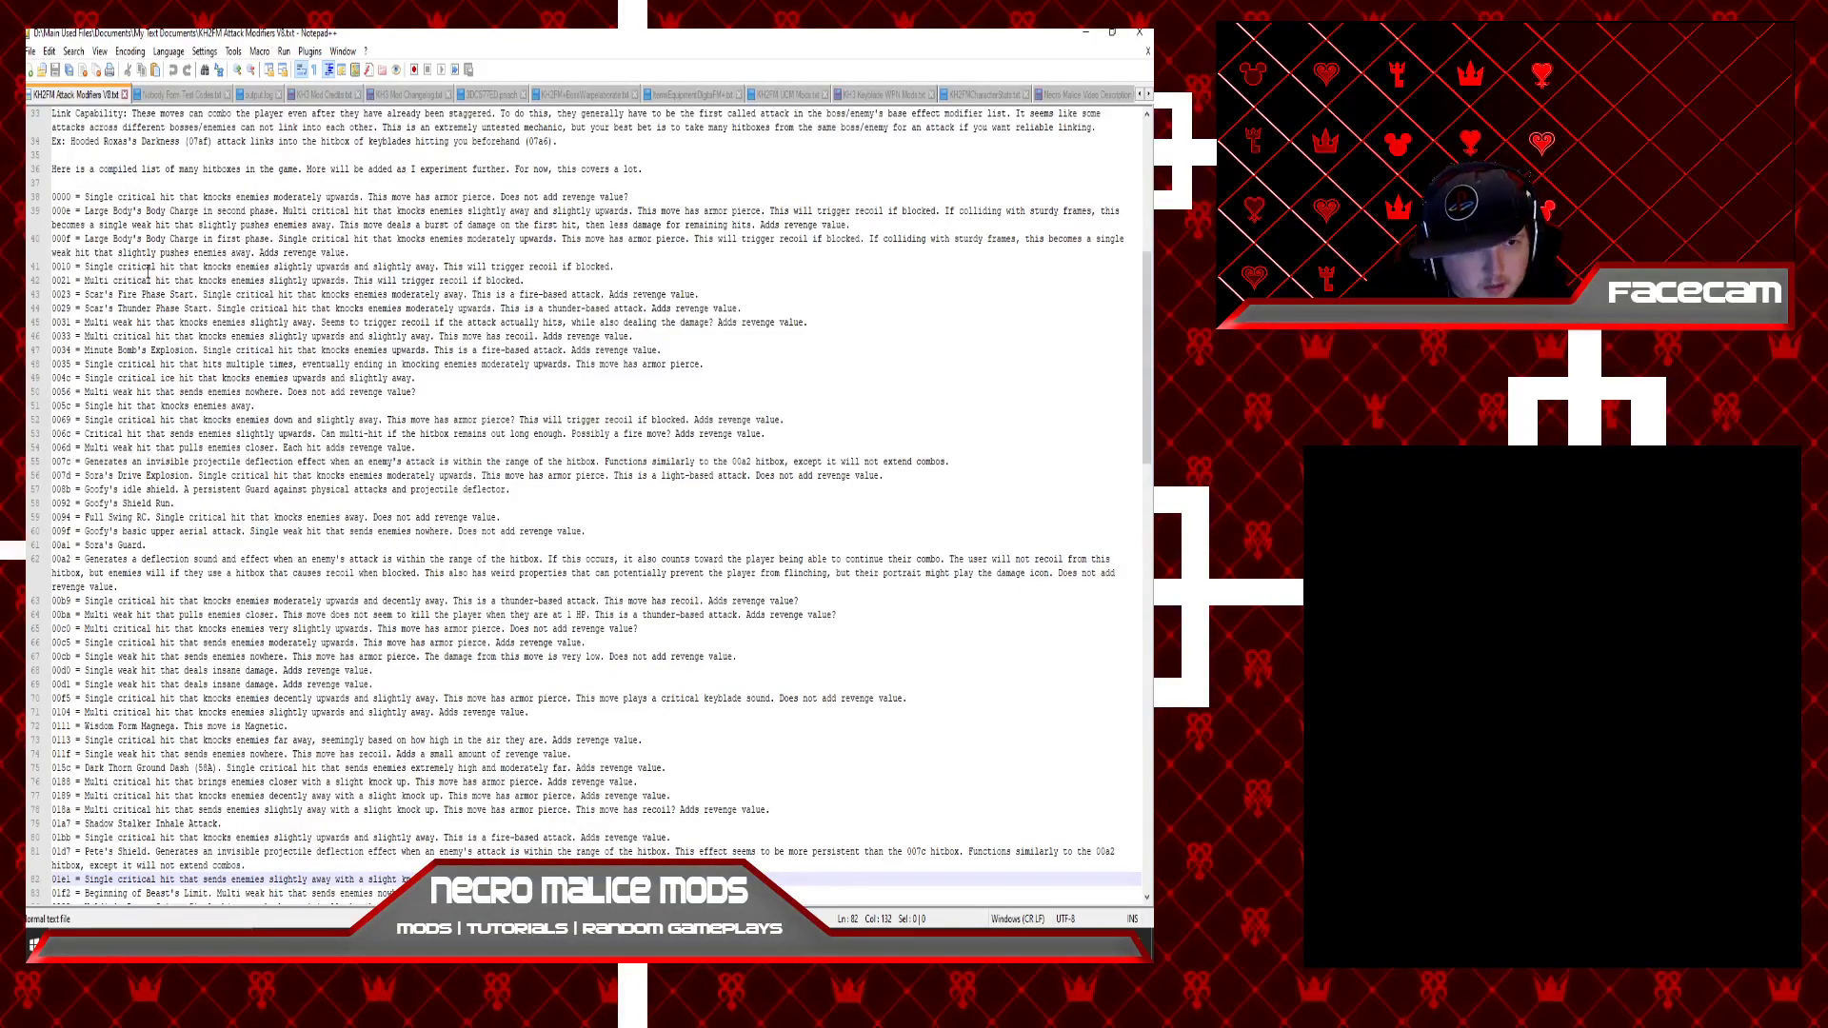
Search the attack modifier list for "slightly" and locate the fire-based 01bb entry.
key(ctrl+f)
text(slightly)
key(Return)
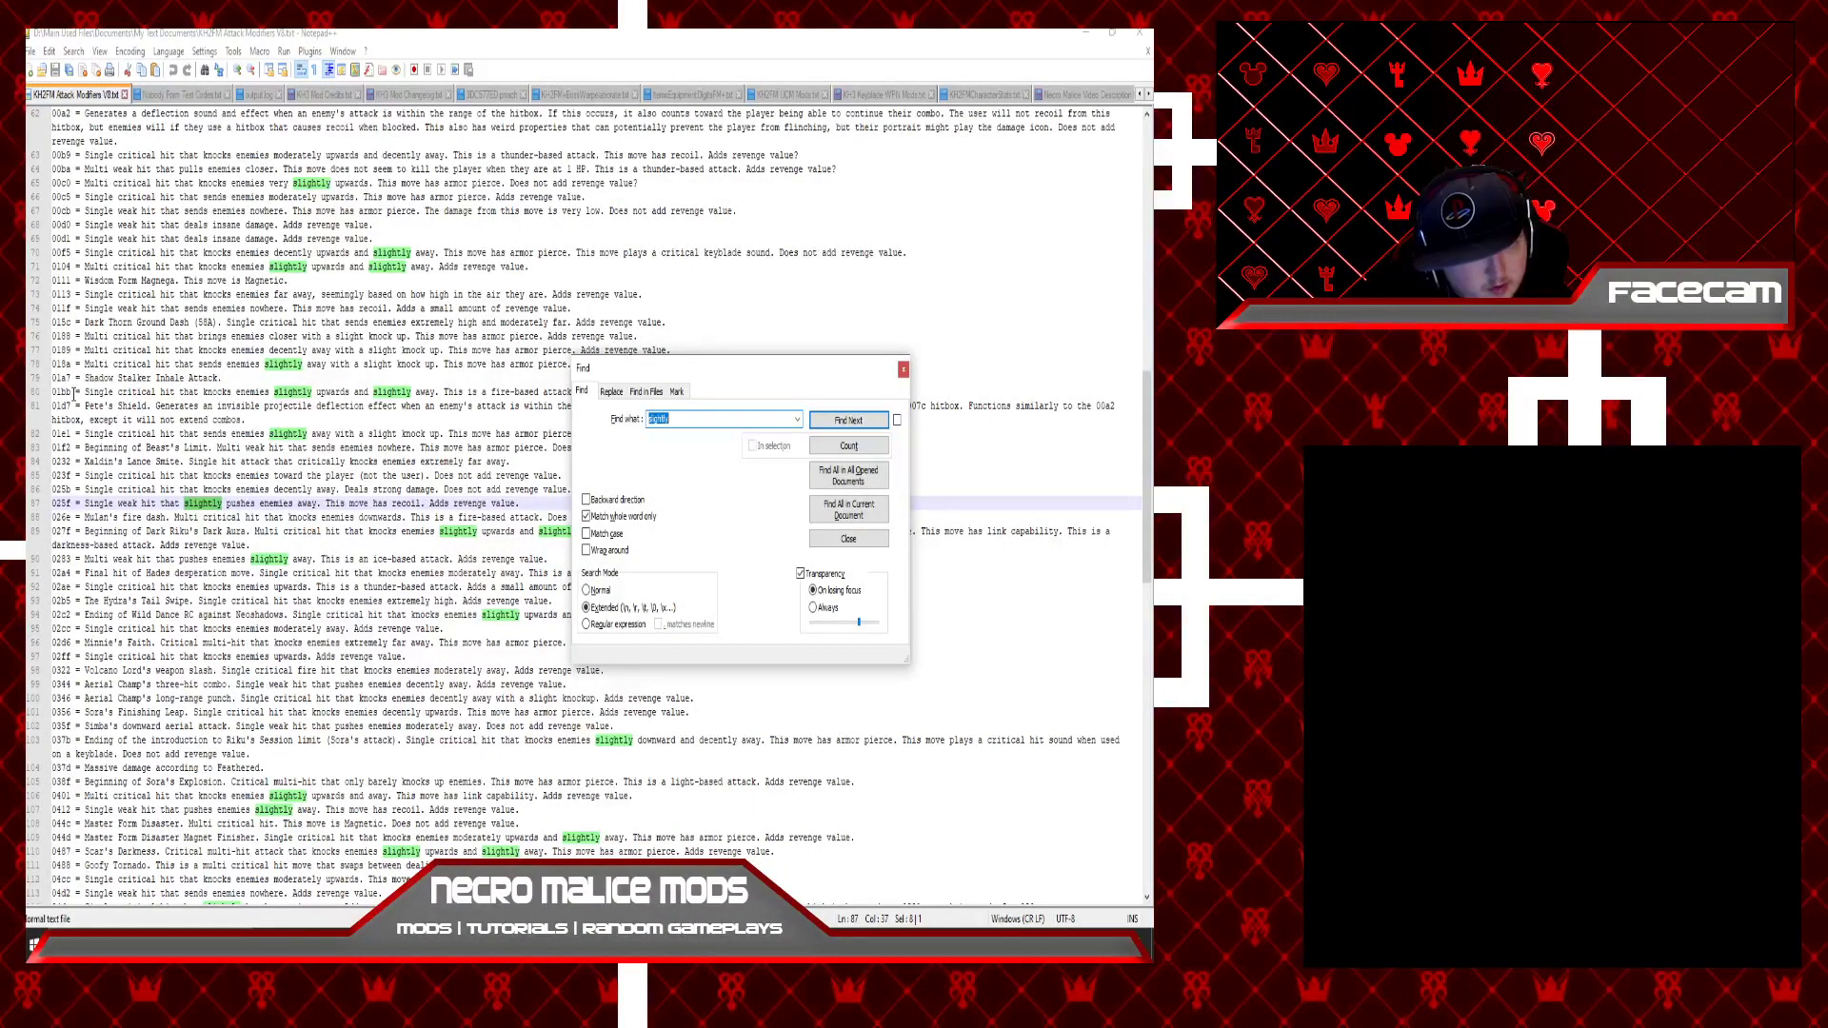
click(69, 391)
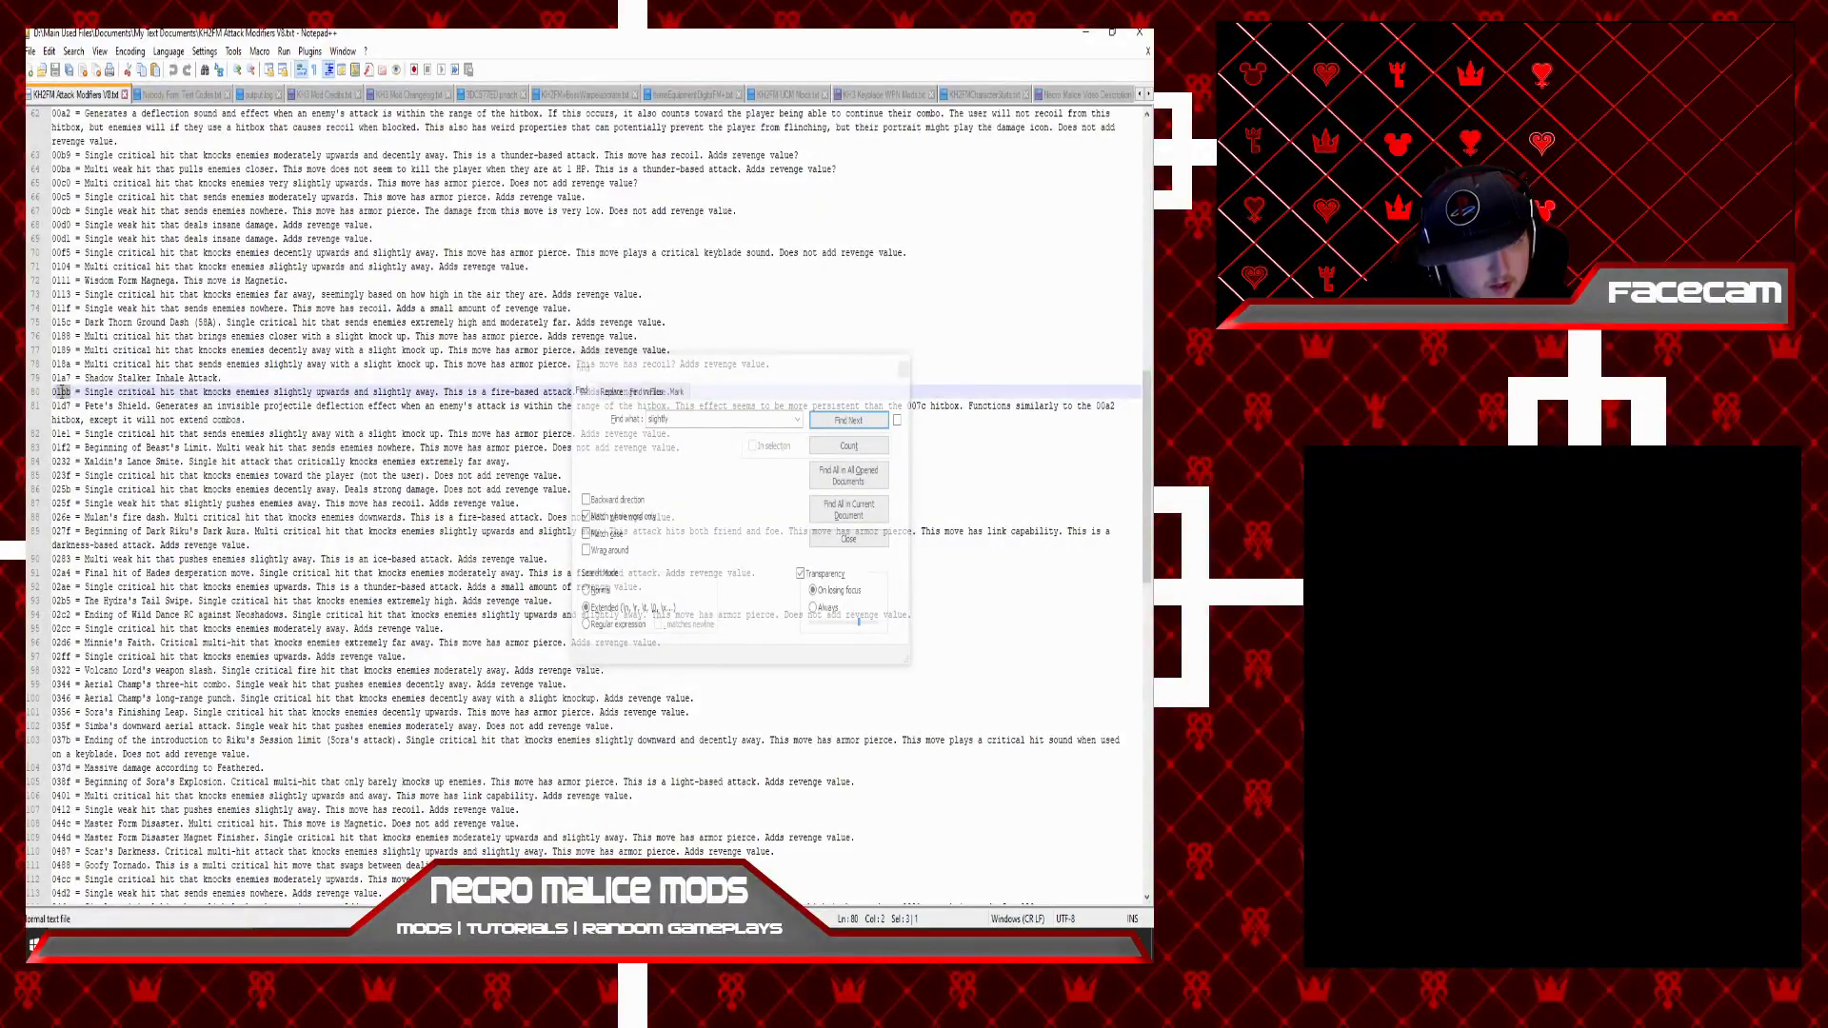
key(Right)
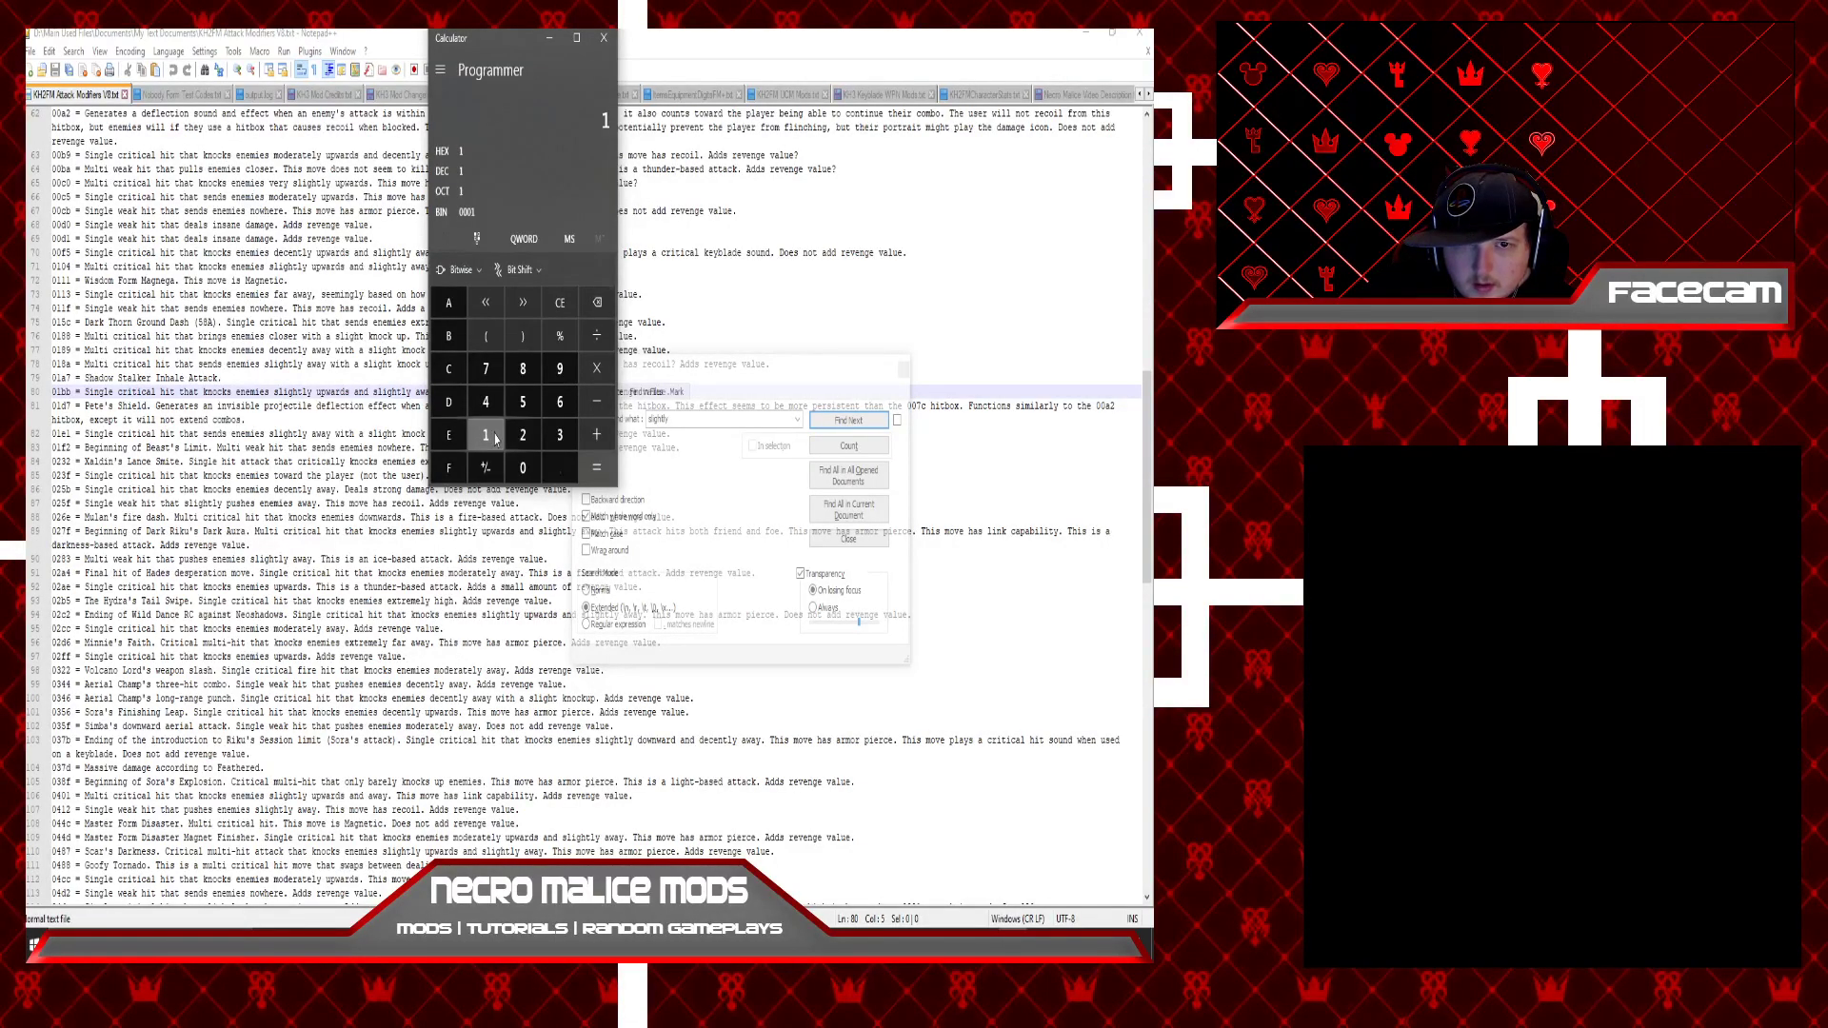
Convert hexadecimal 1BB to decimal in Calculator, and return to the pending effect in KH2MsetCustomizer.
click(449, 336)
click(449, 336)
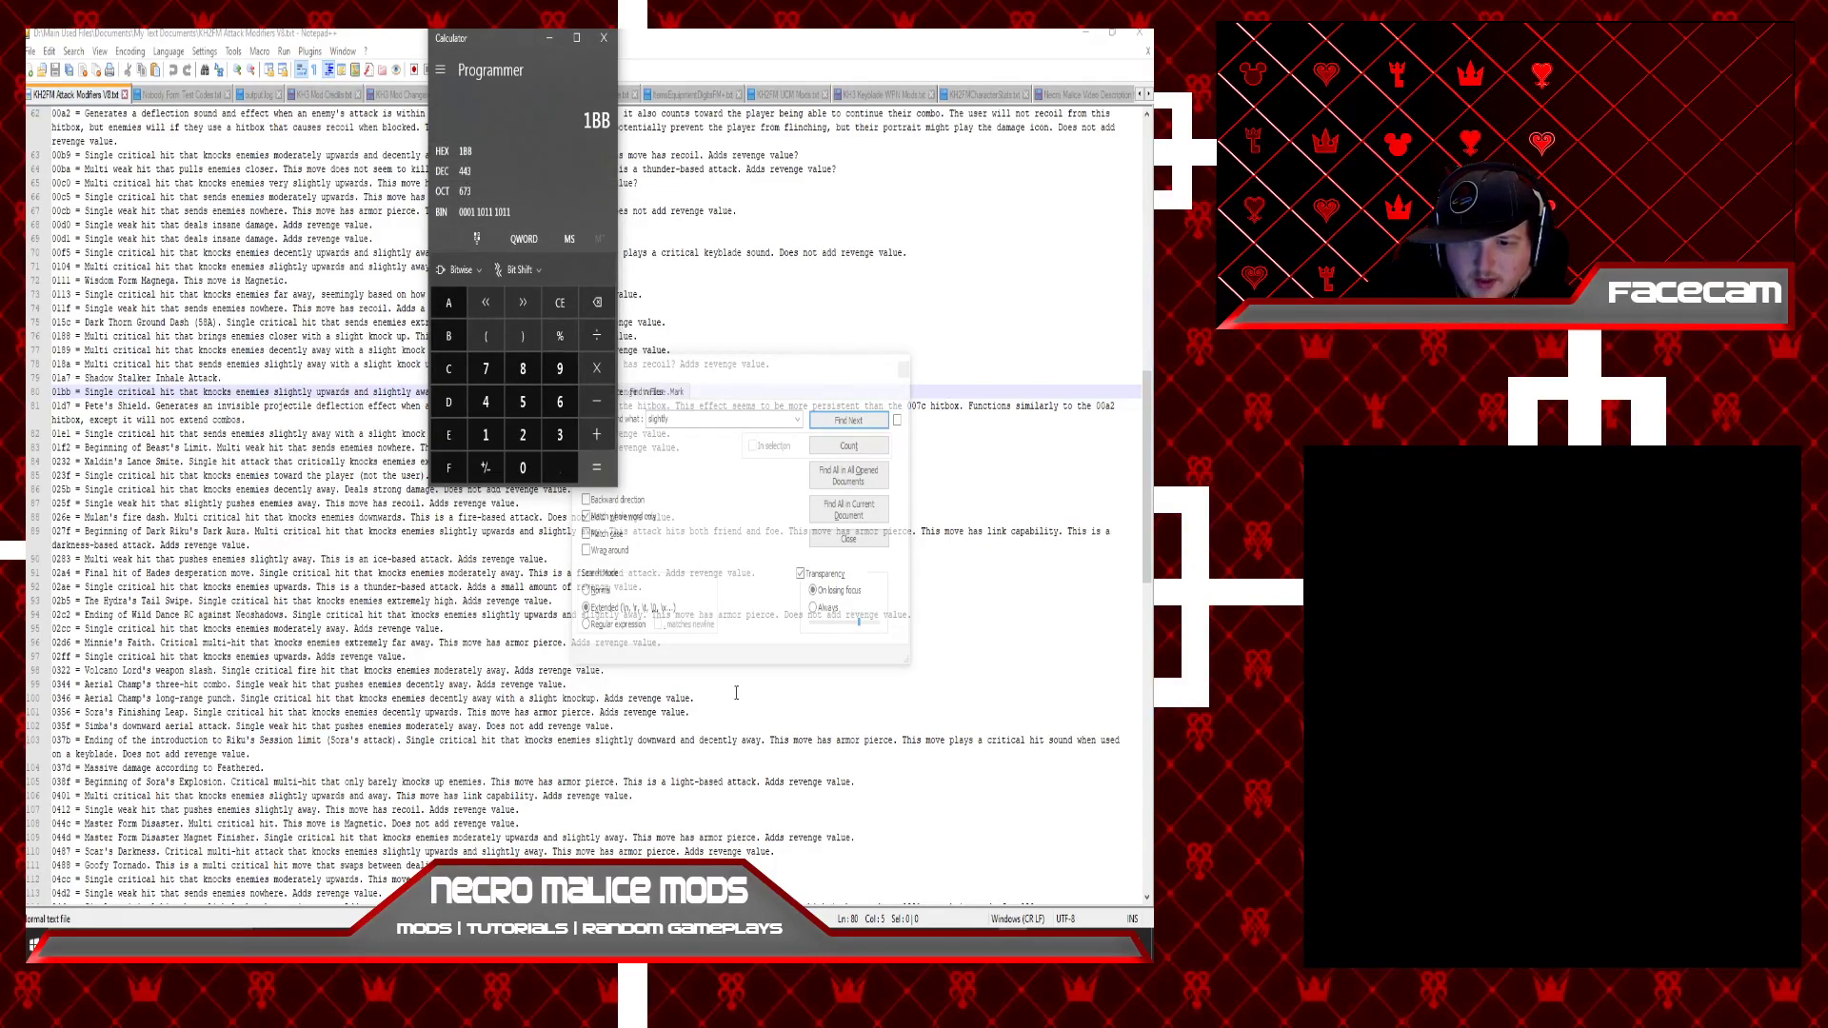
mouse_move(871, 946)
click(870, 843)
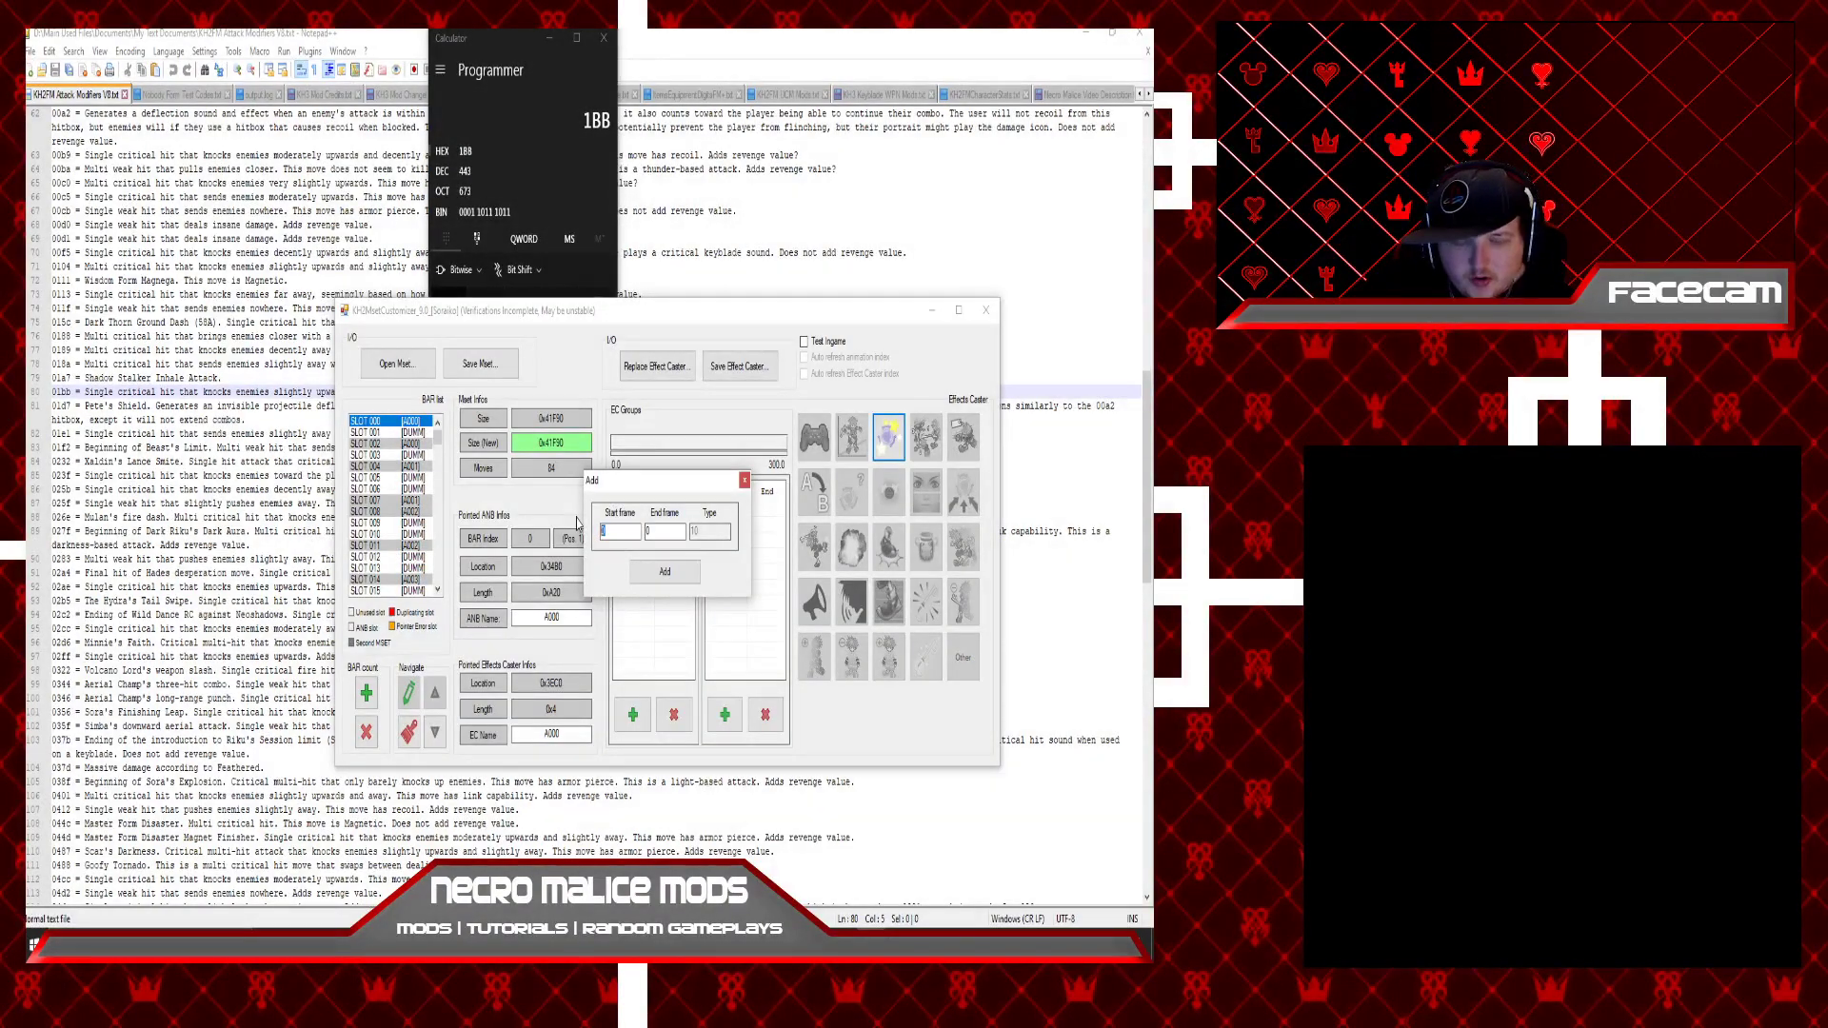
Add the Damage effect with start frame 0 and end frame 0, and confirm its parameter settings.
click(663, 573)
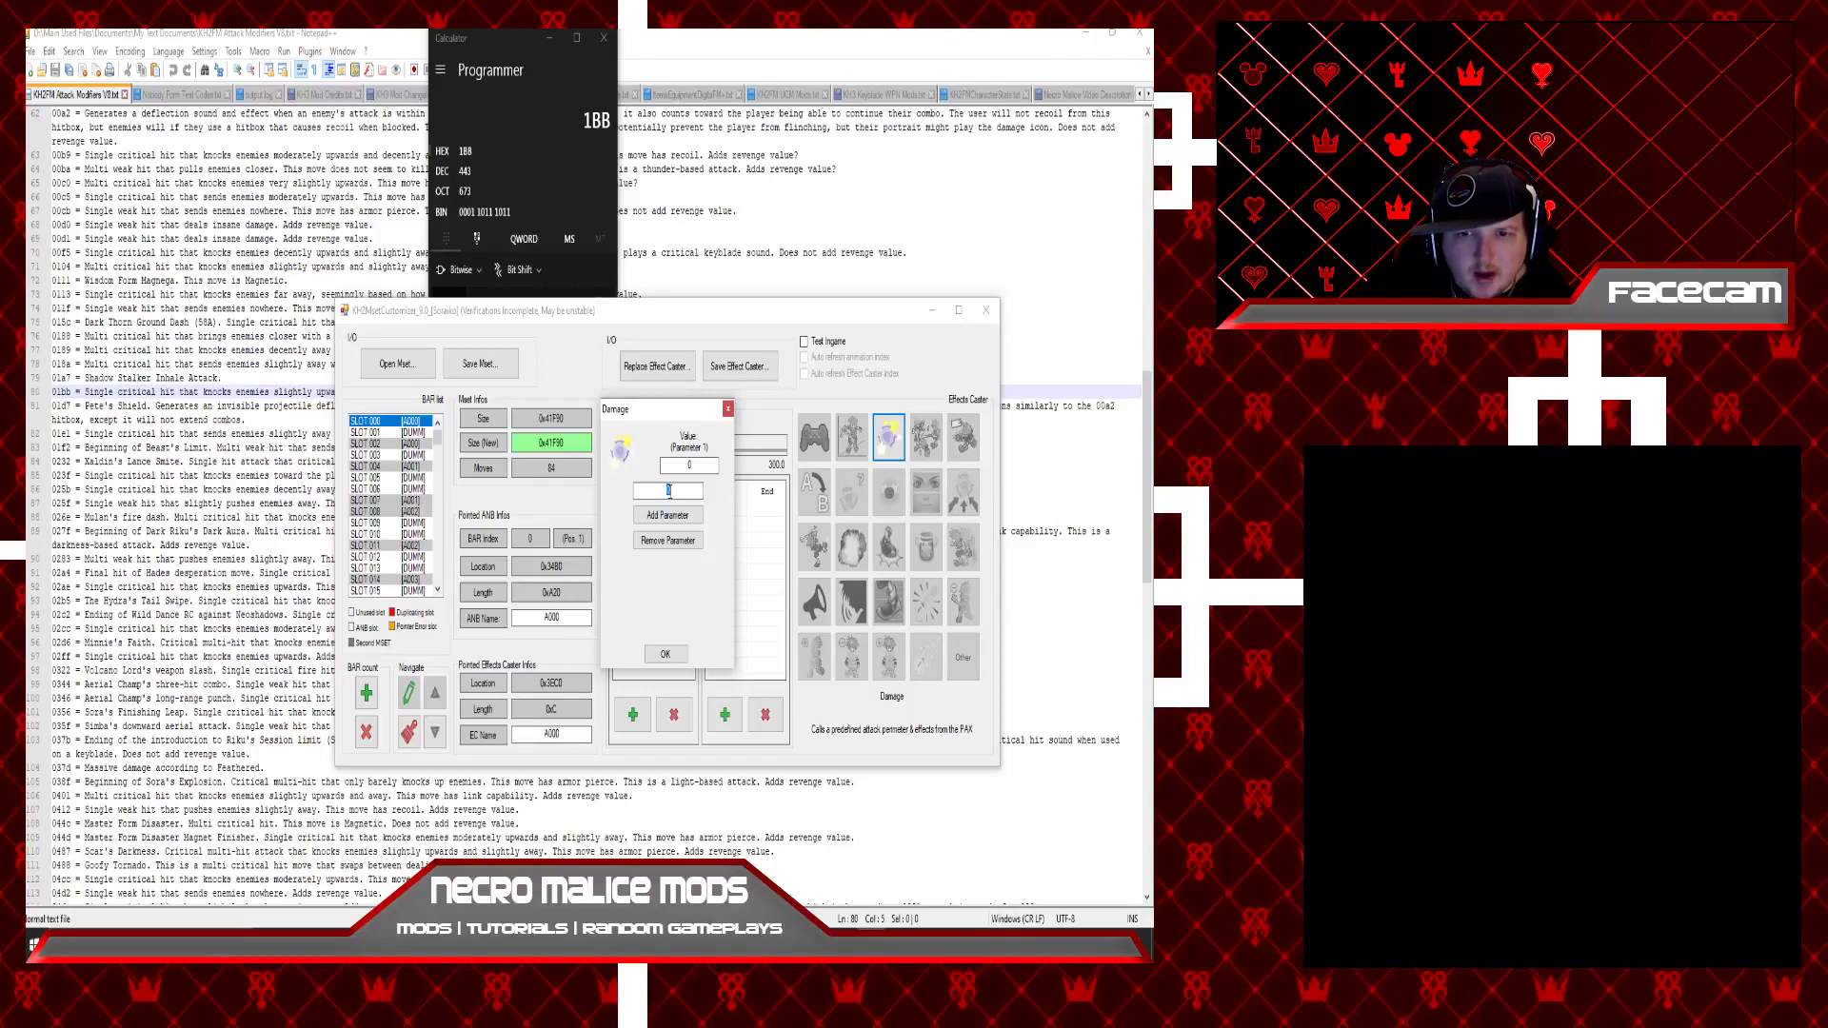
click(675, 490)
click(666, 654)
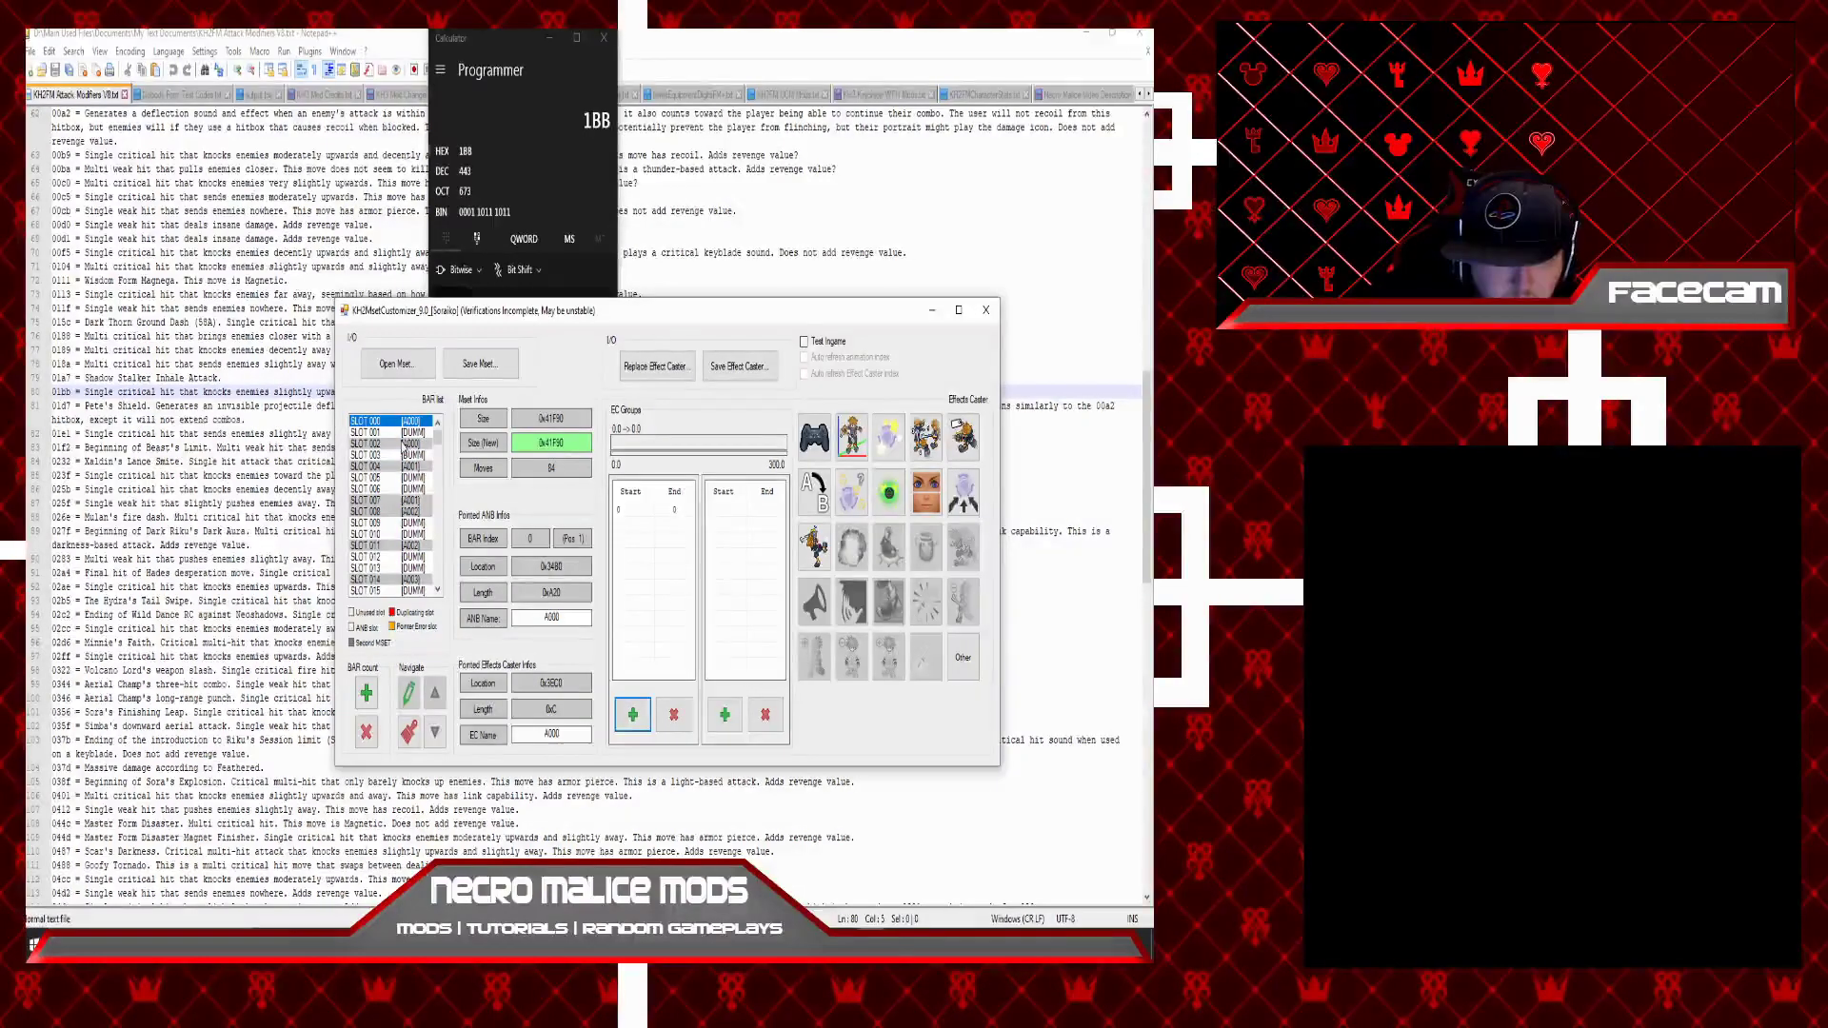
Replace the animation in SLOT 002 of the second mset with the file A000 2.anb from the Normal Sora ANB's folder.
click(404, 443)
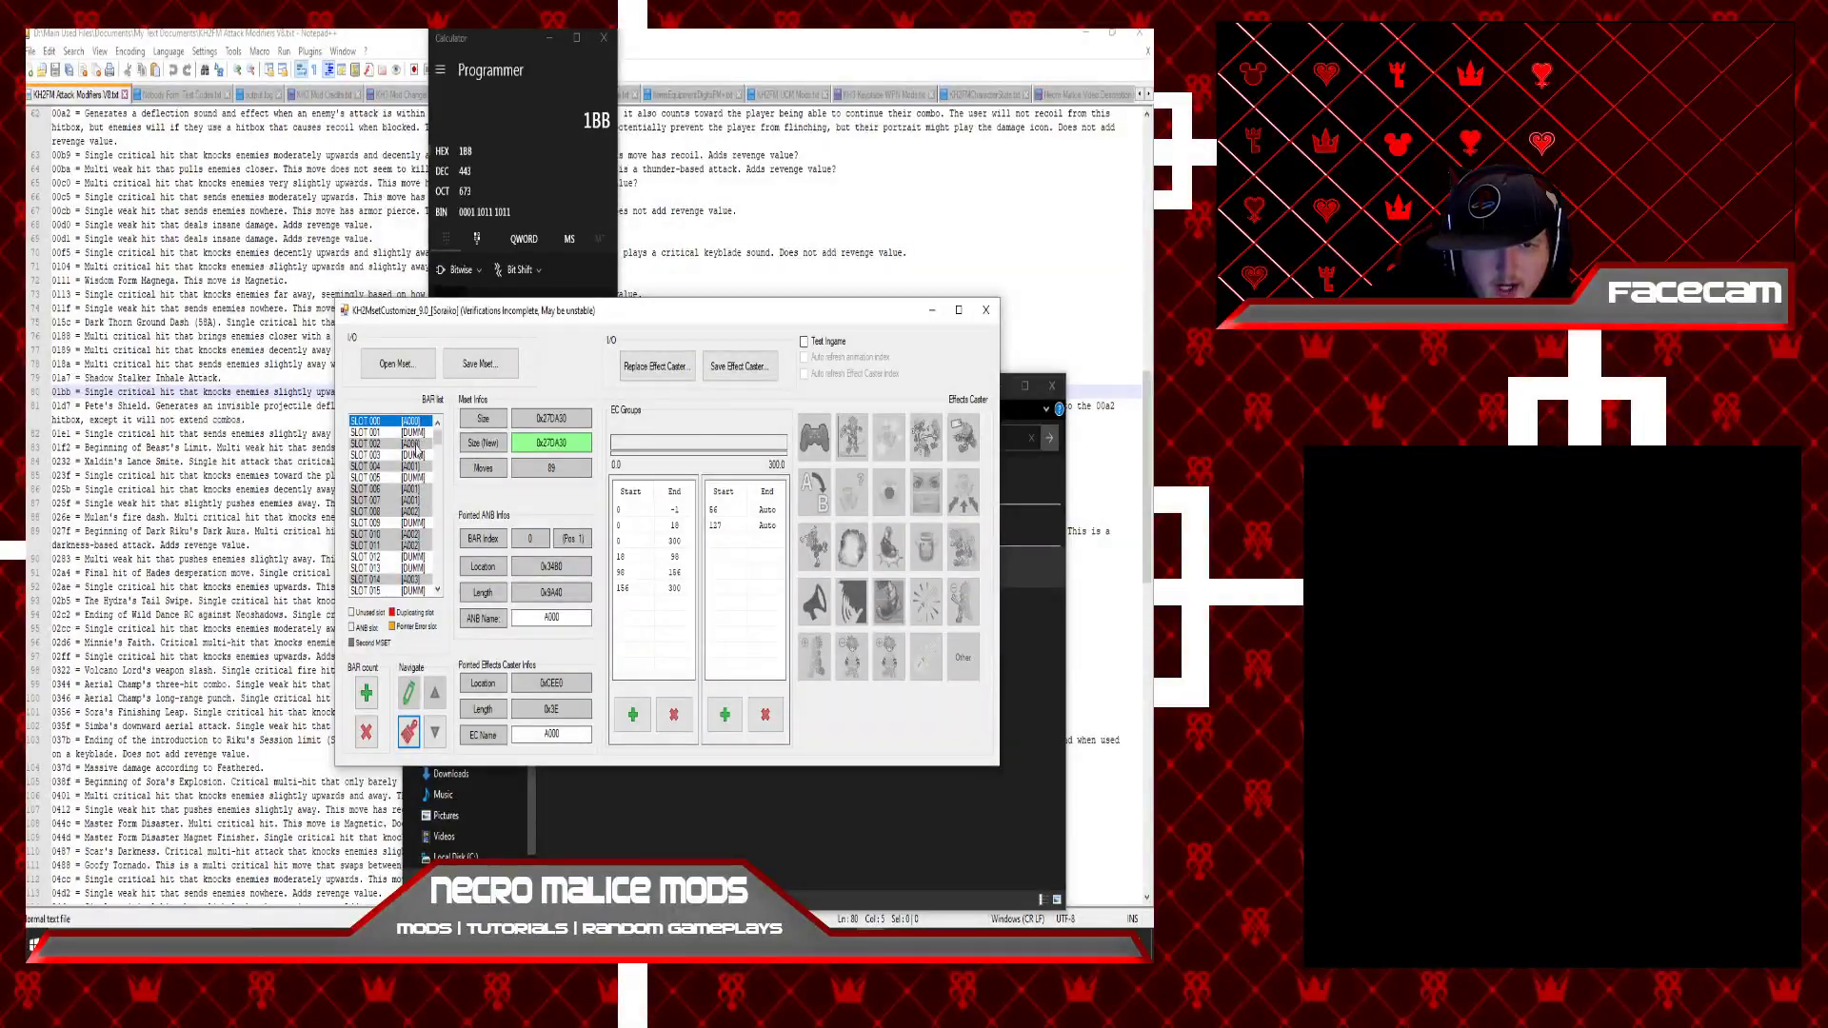
click(413, 445)
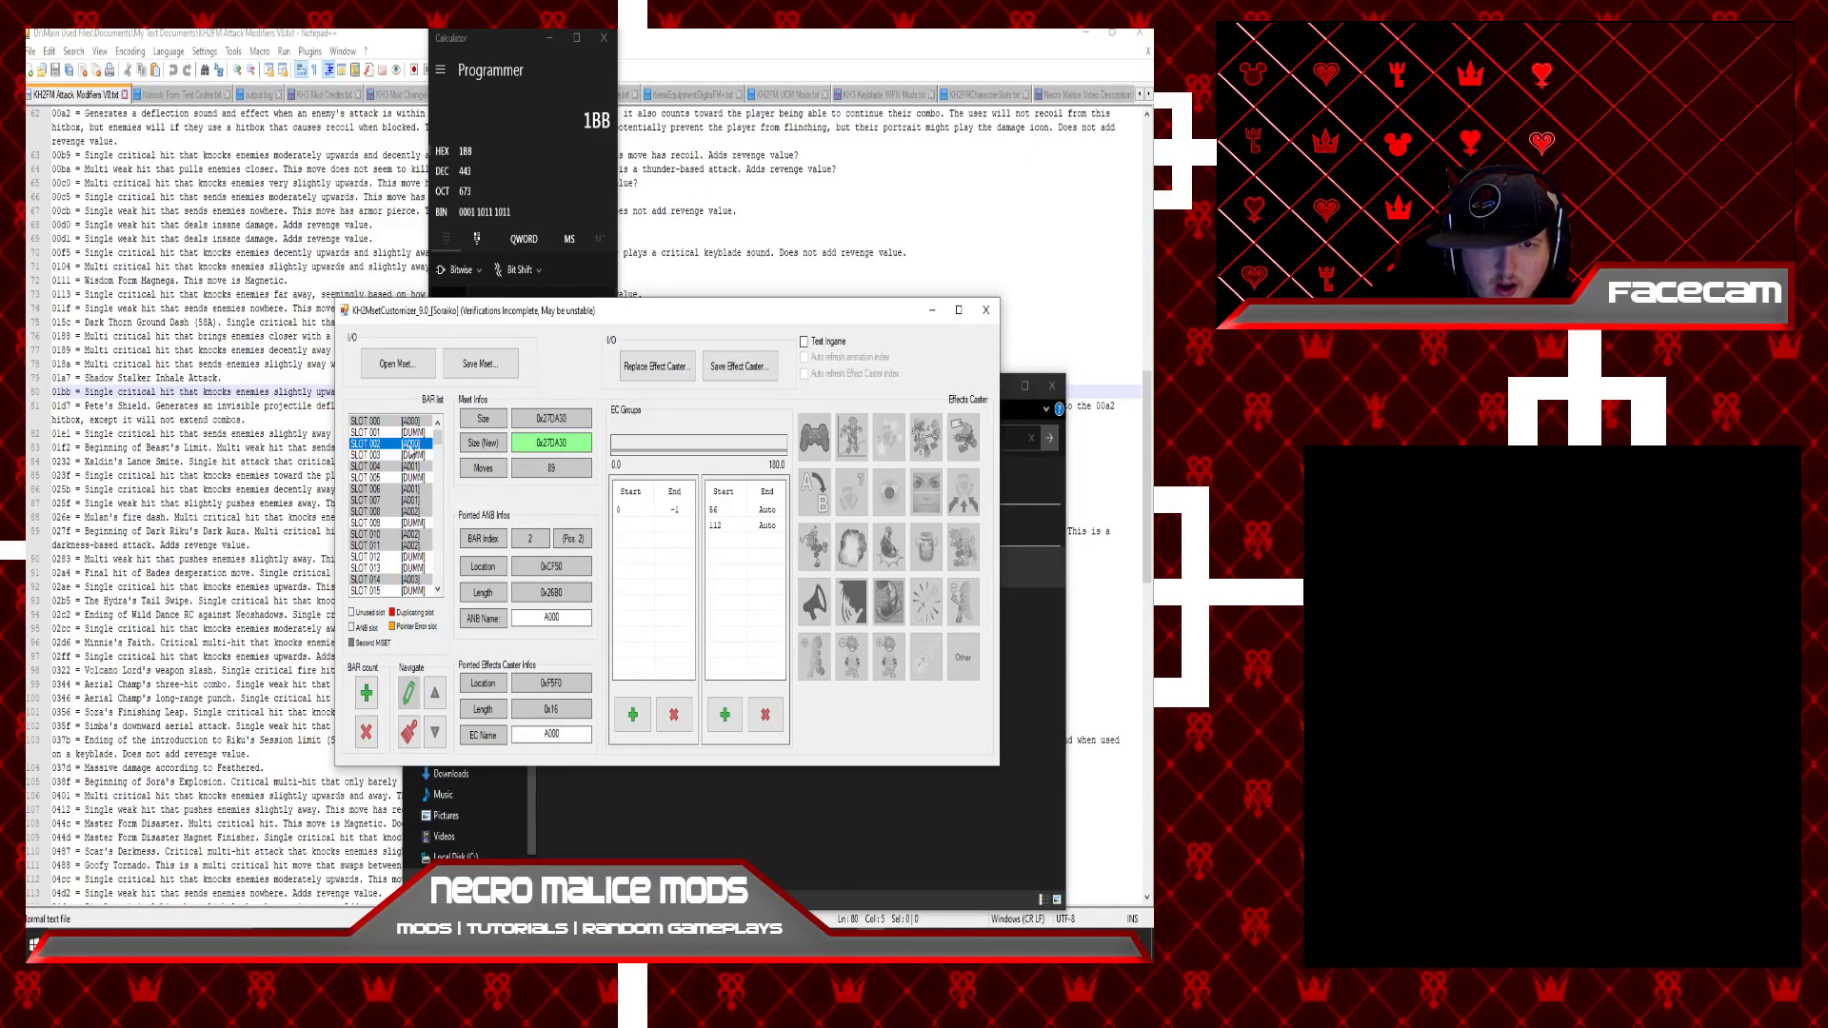
click(416, 443)
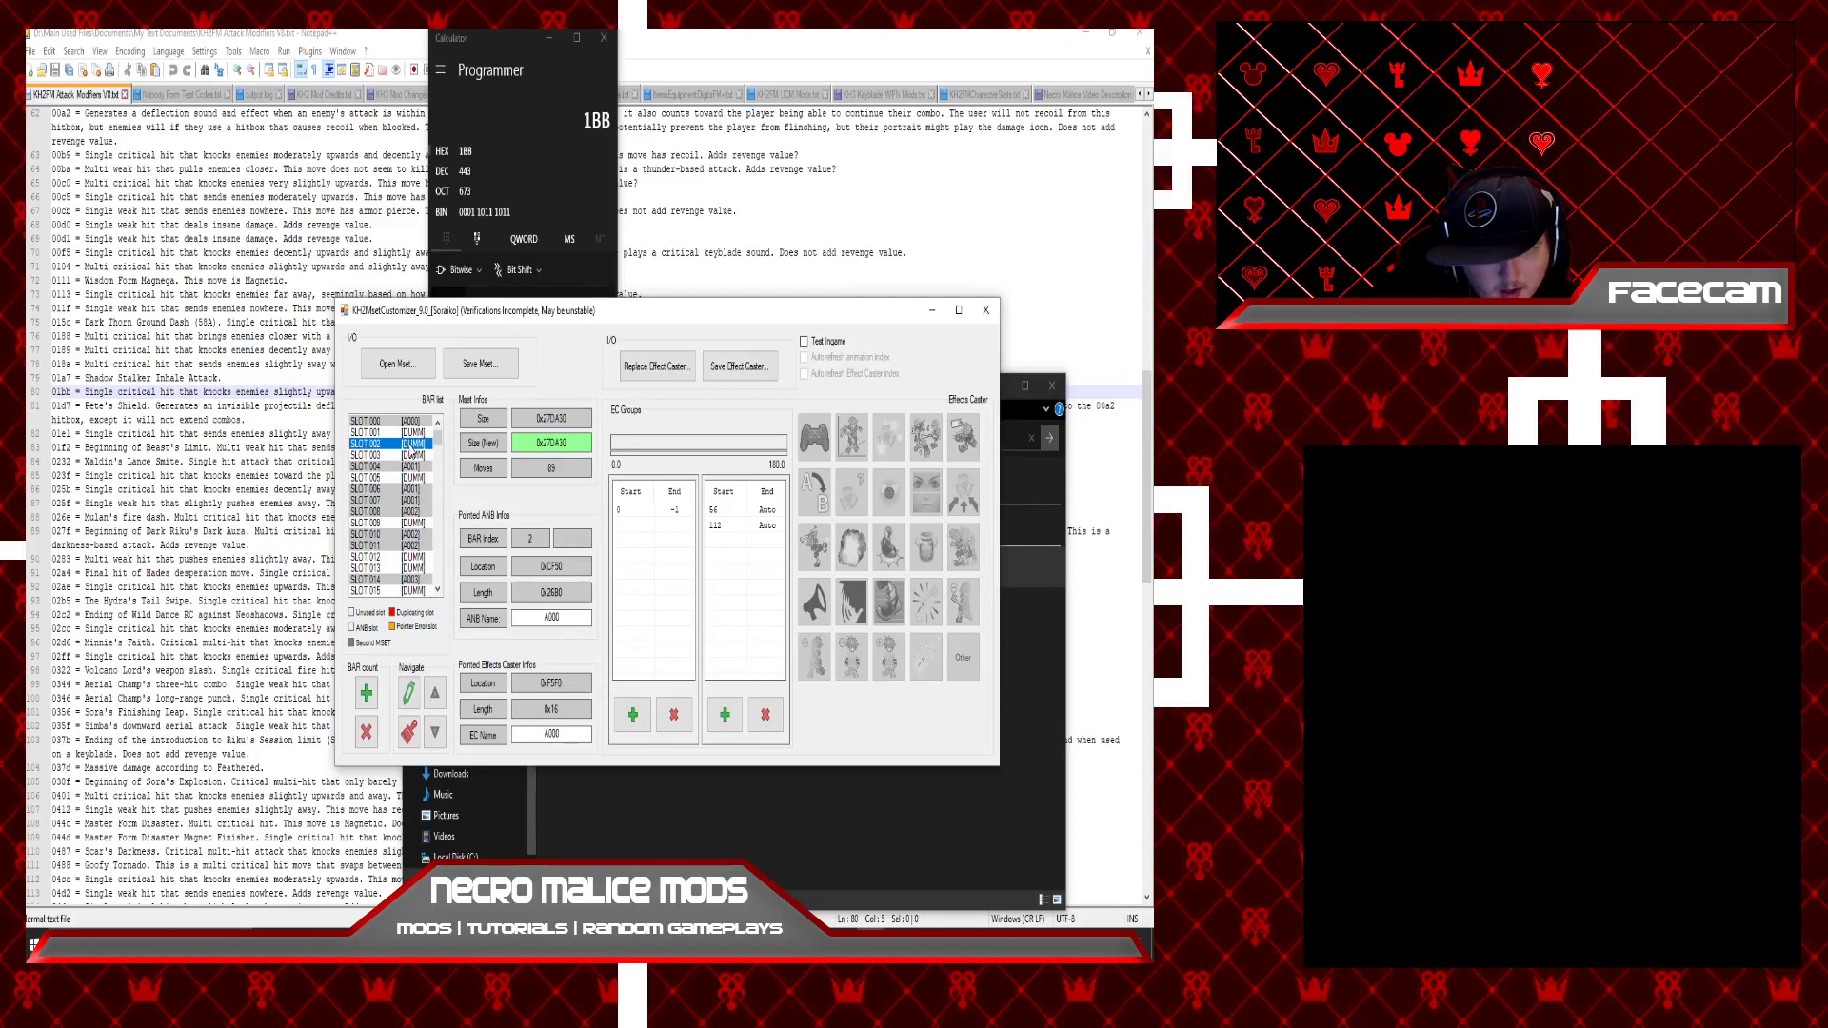
click(409, 697)
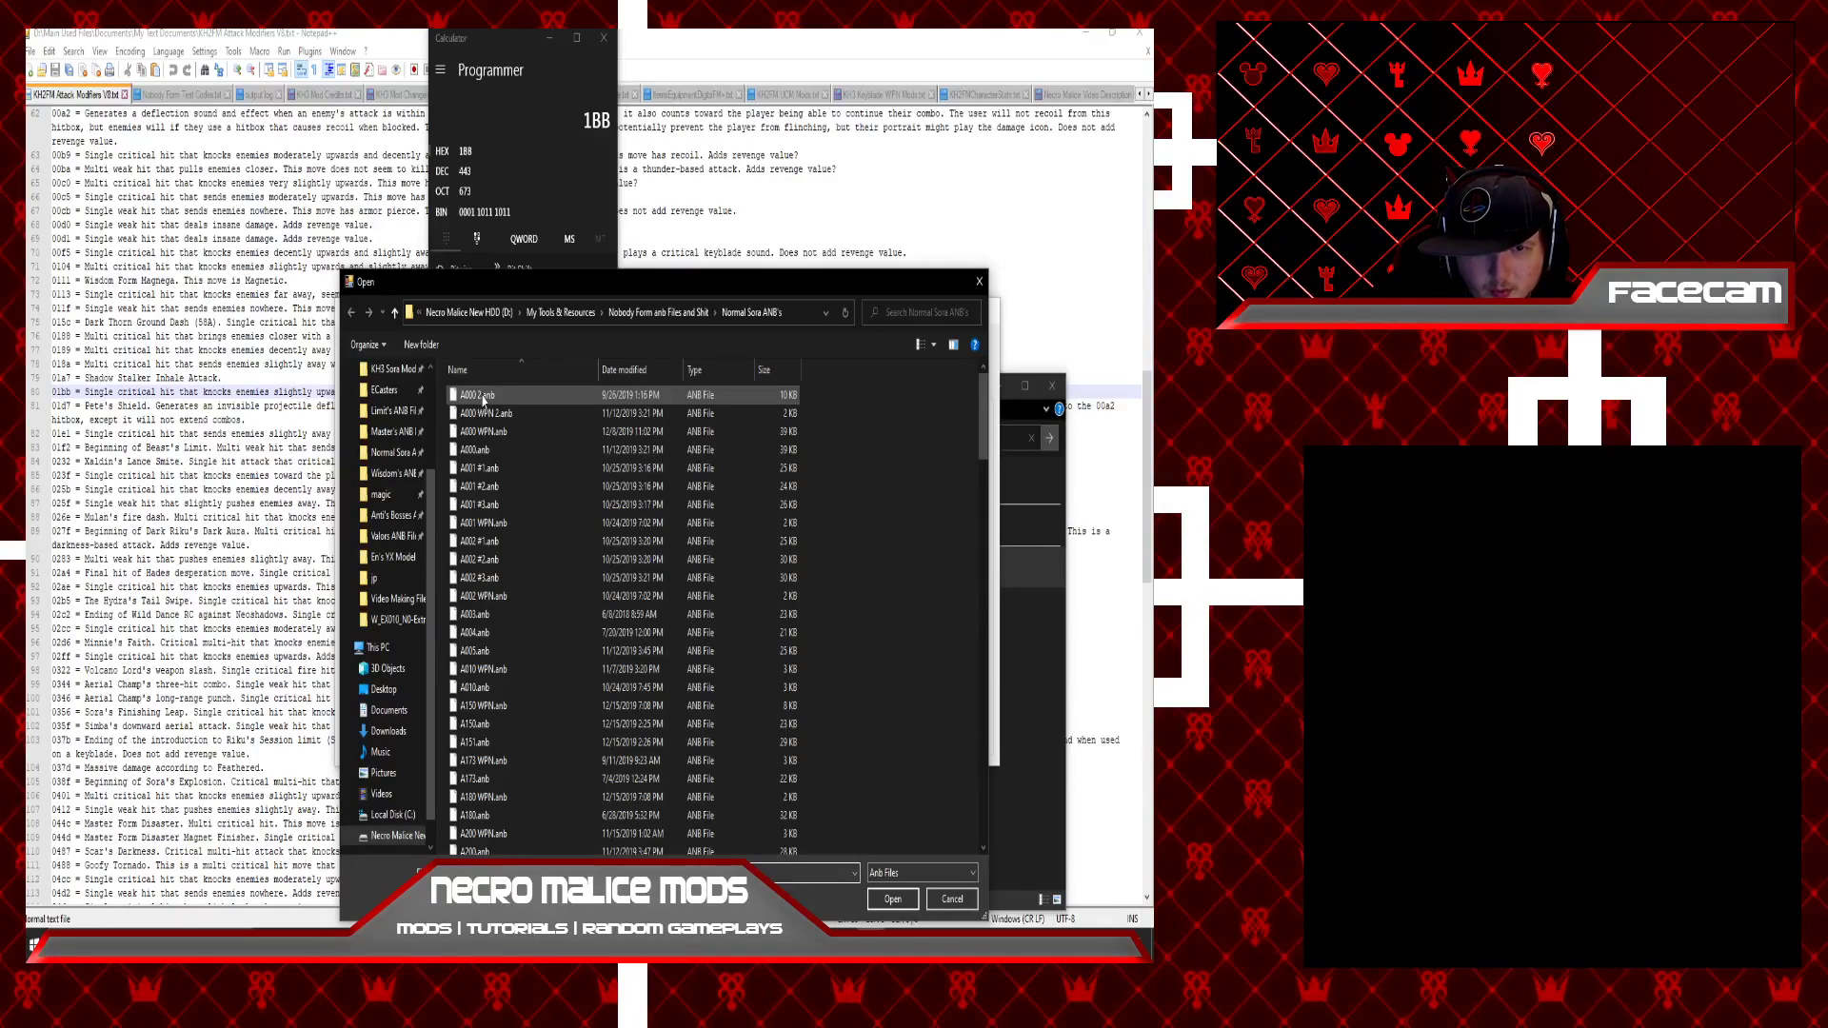
click(483, 400)
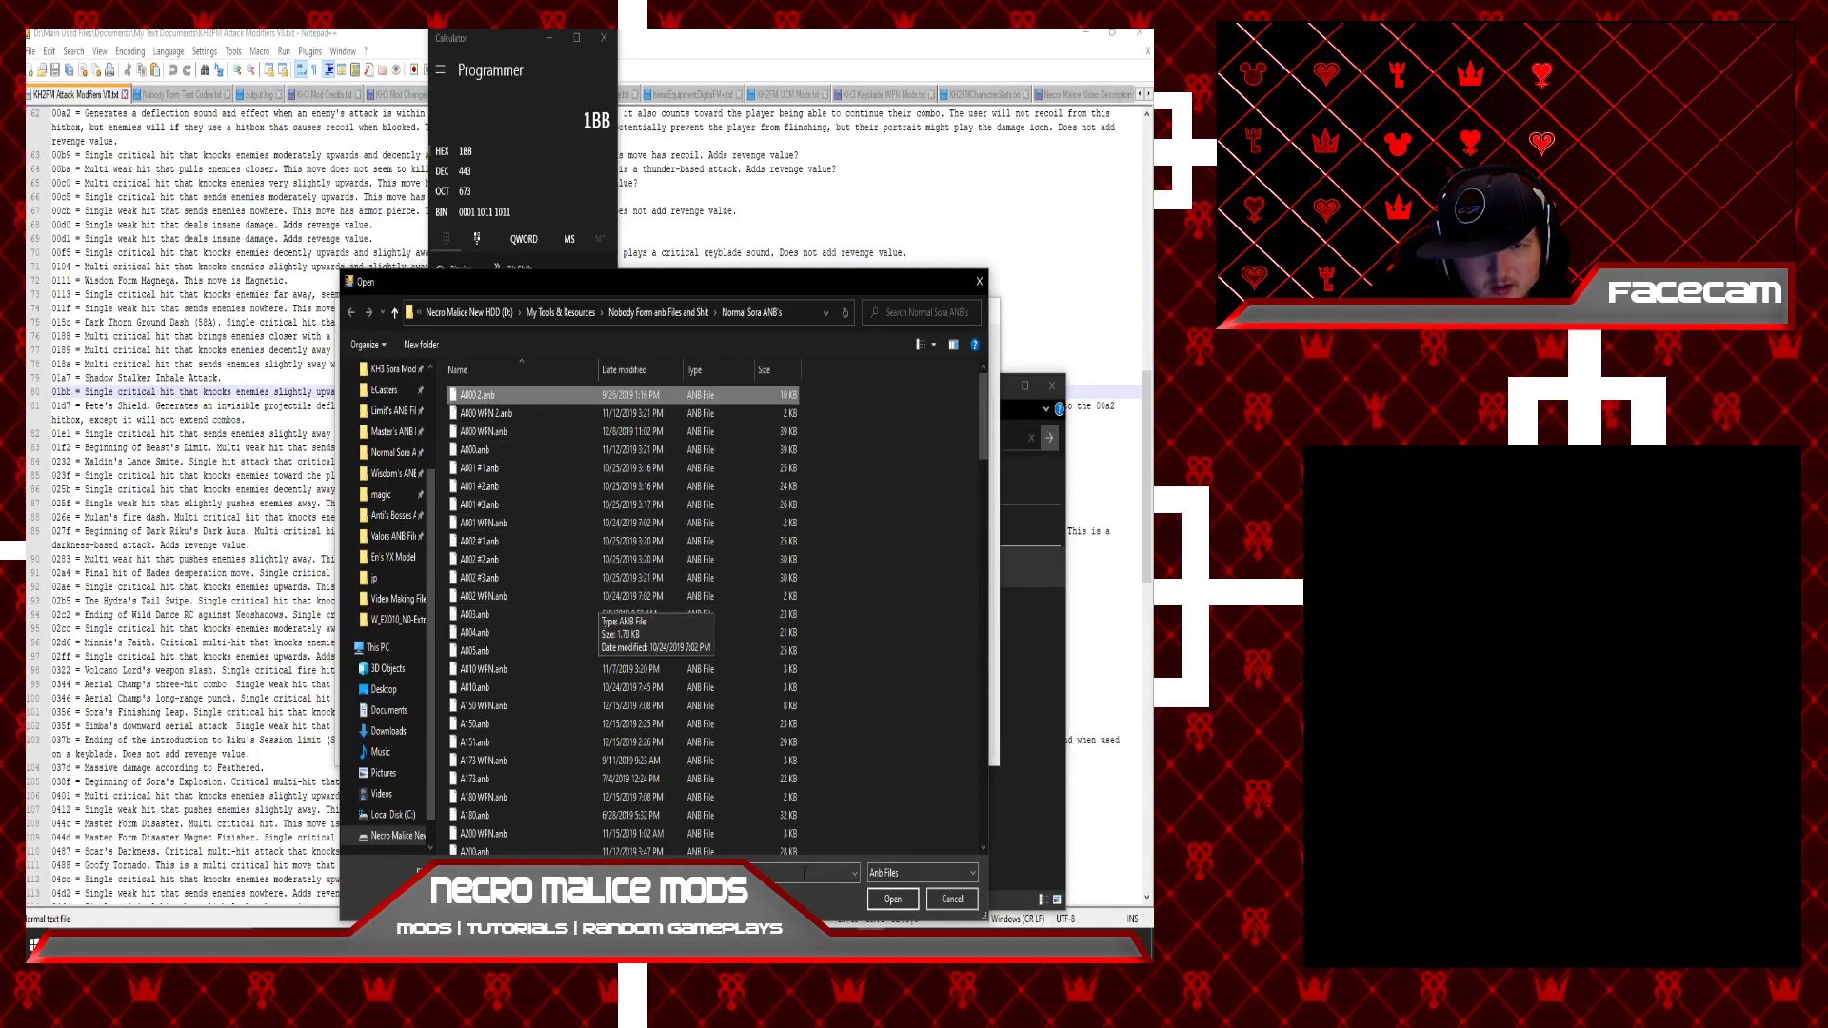
click(891, 900)
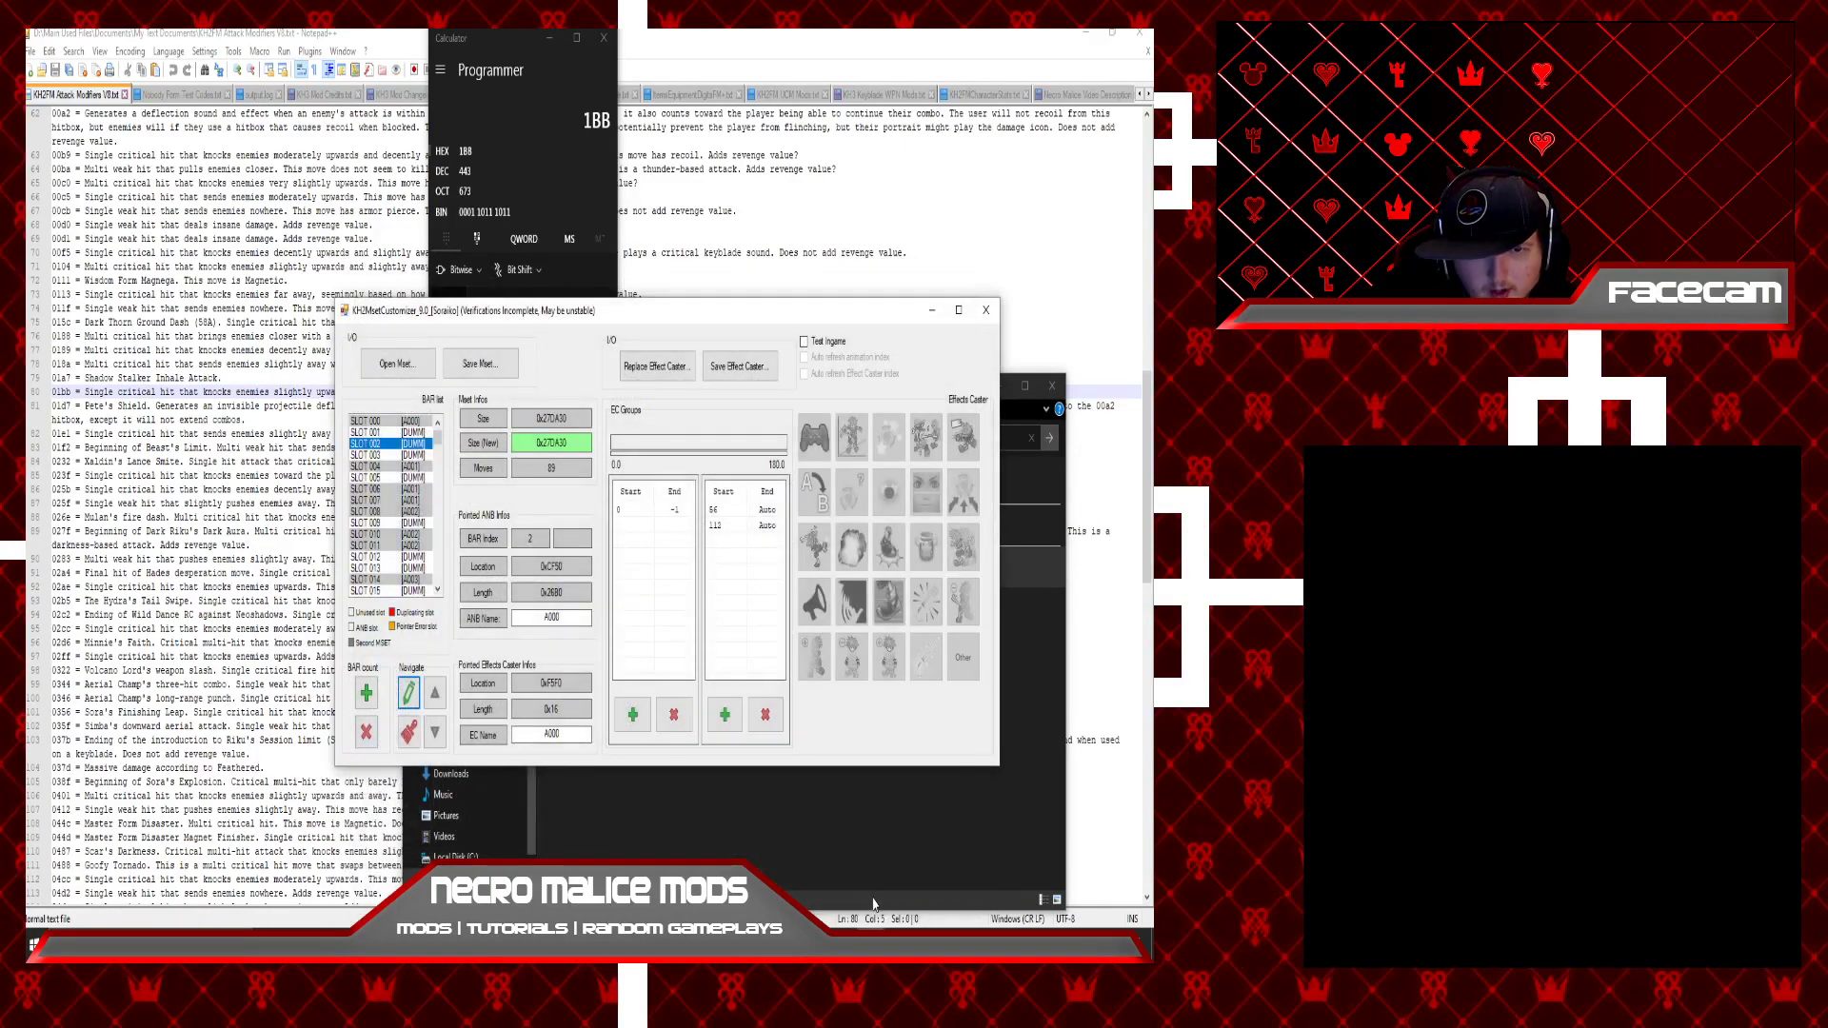
Delete the file that SLOT 002 points to.
right_click(407, 453)
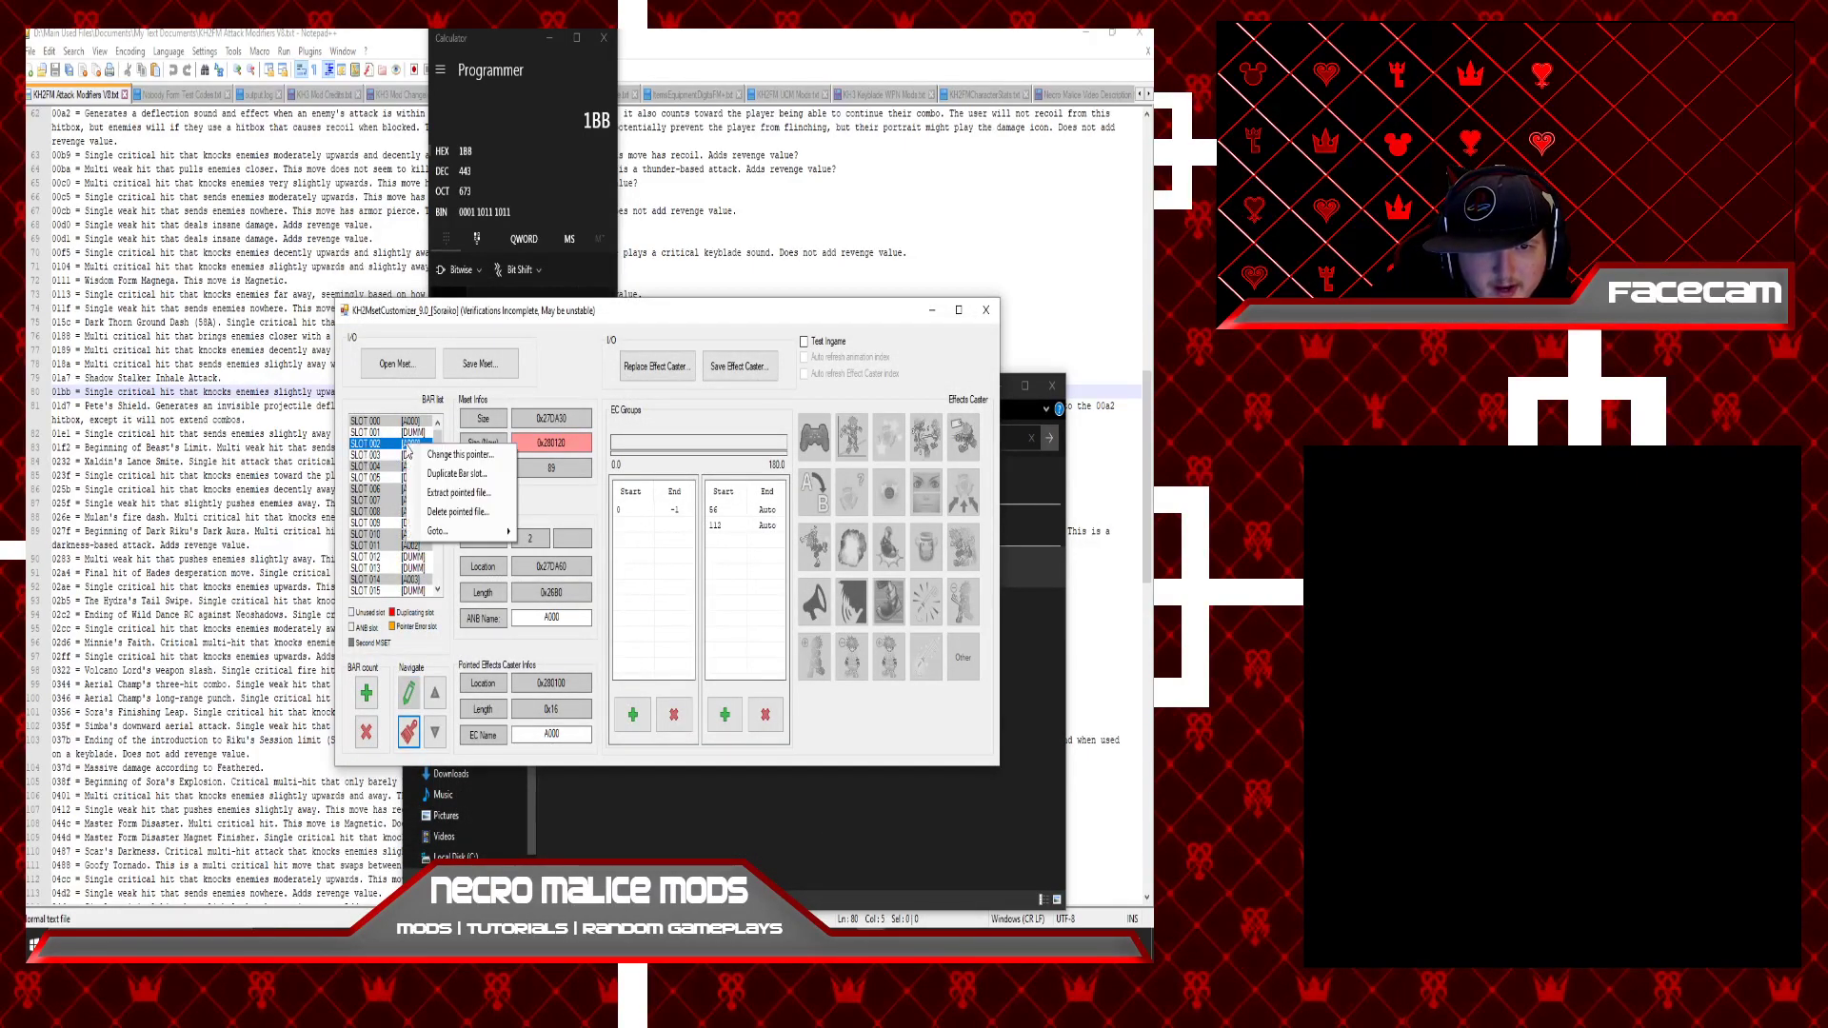
click(419, 514)
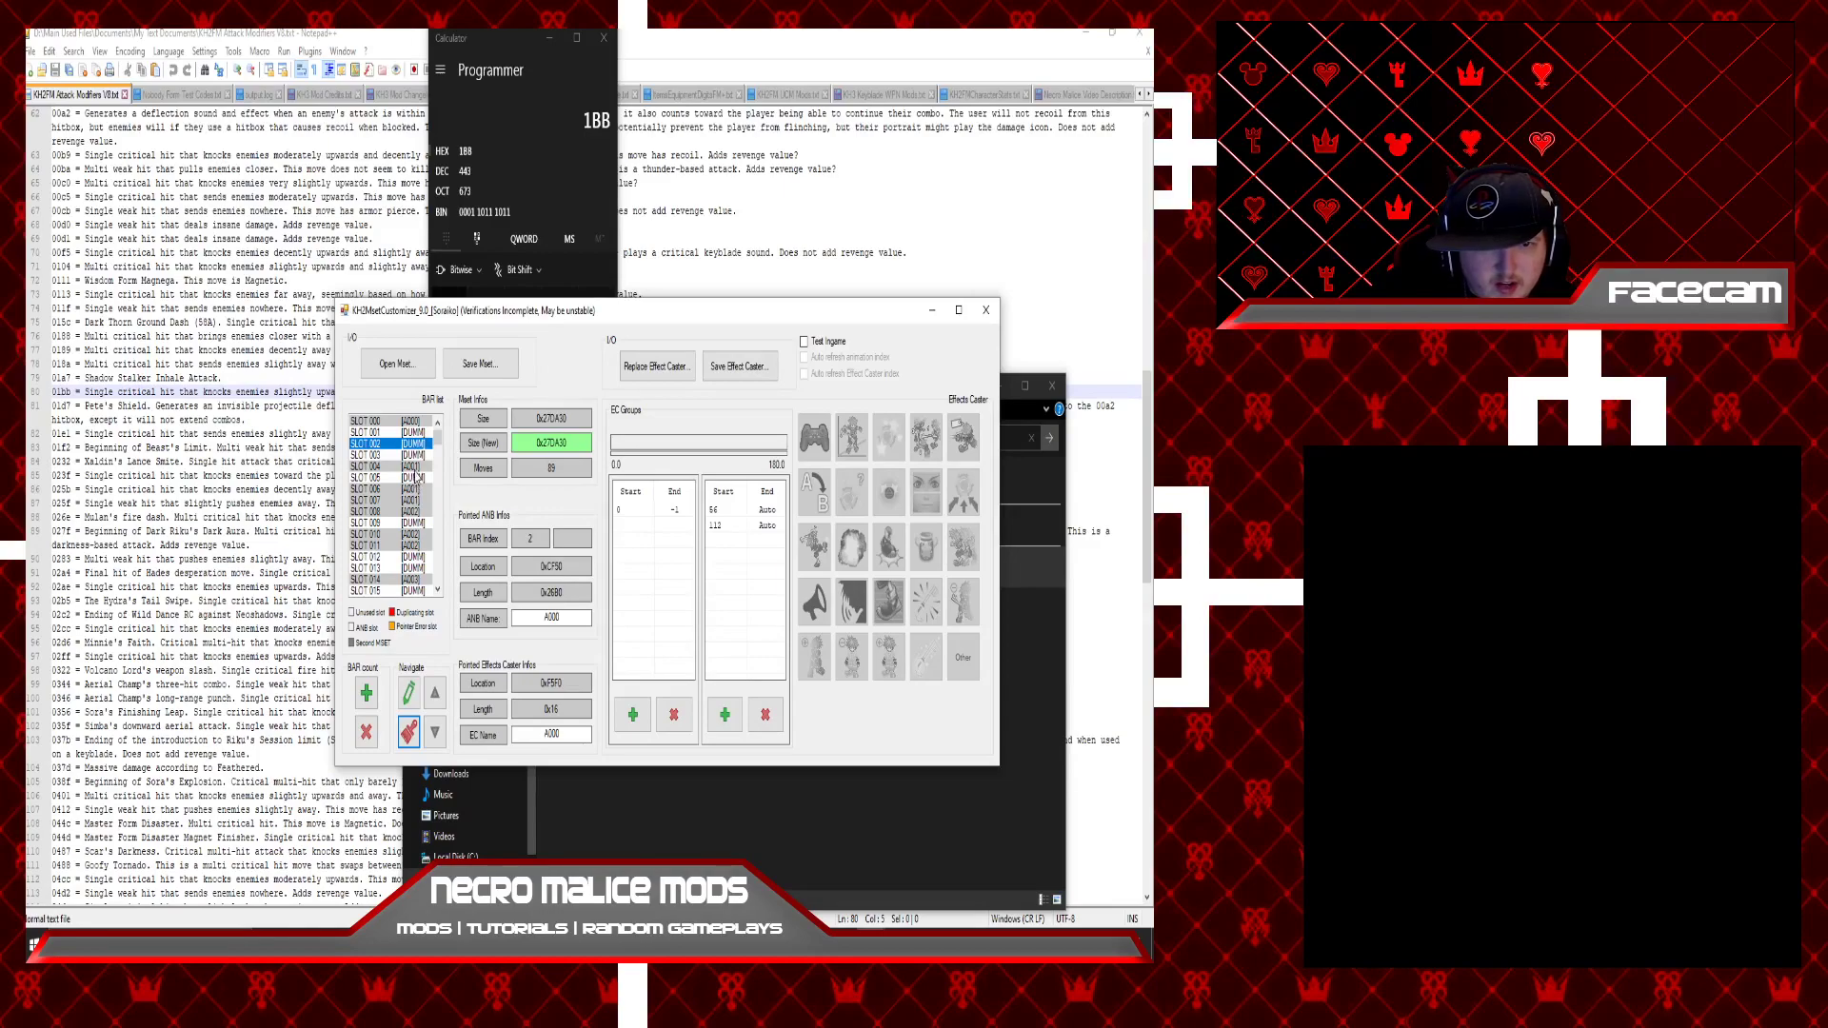
Examine the present files that the pointer of SLOT 002 could be changed to, and close the list without choosing one.
right_click(413, 452)
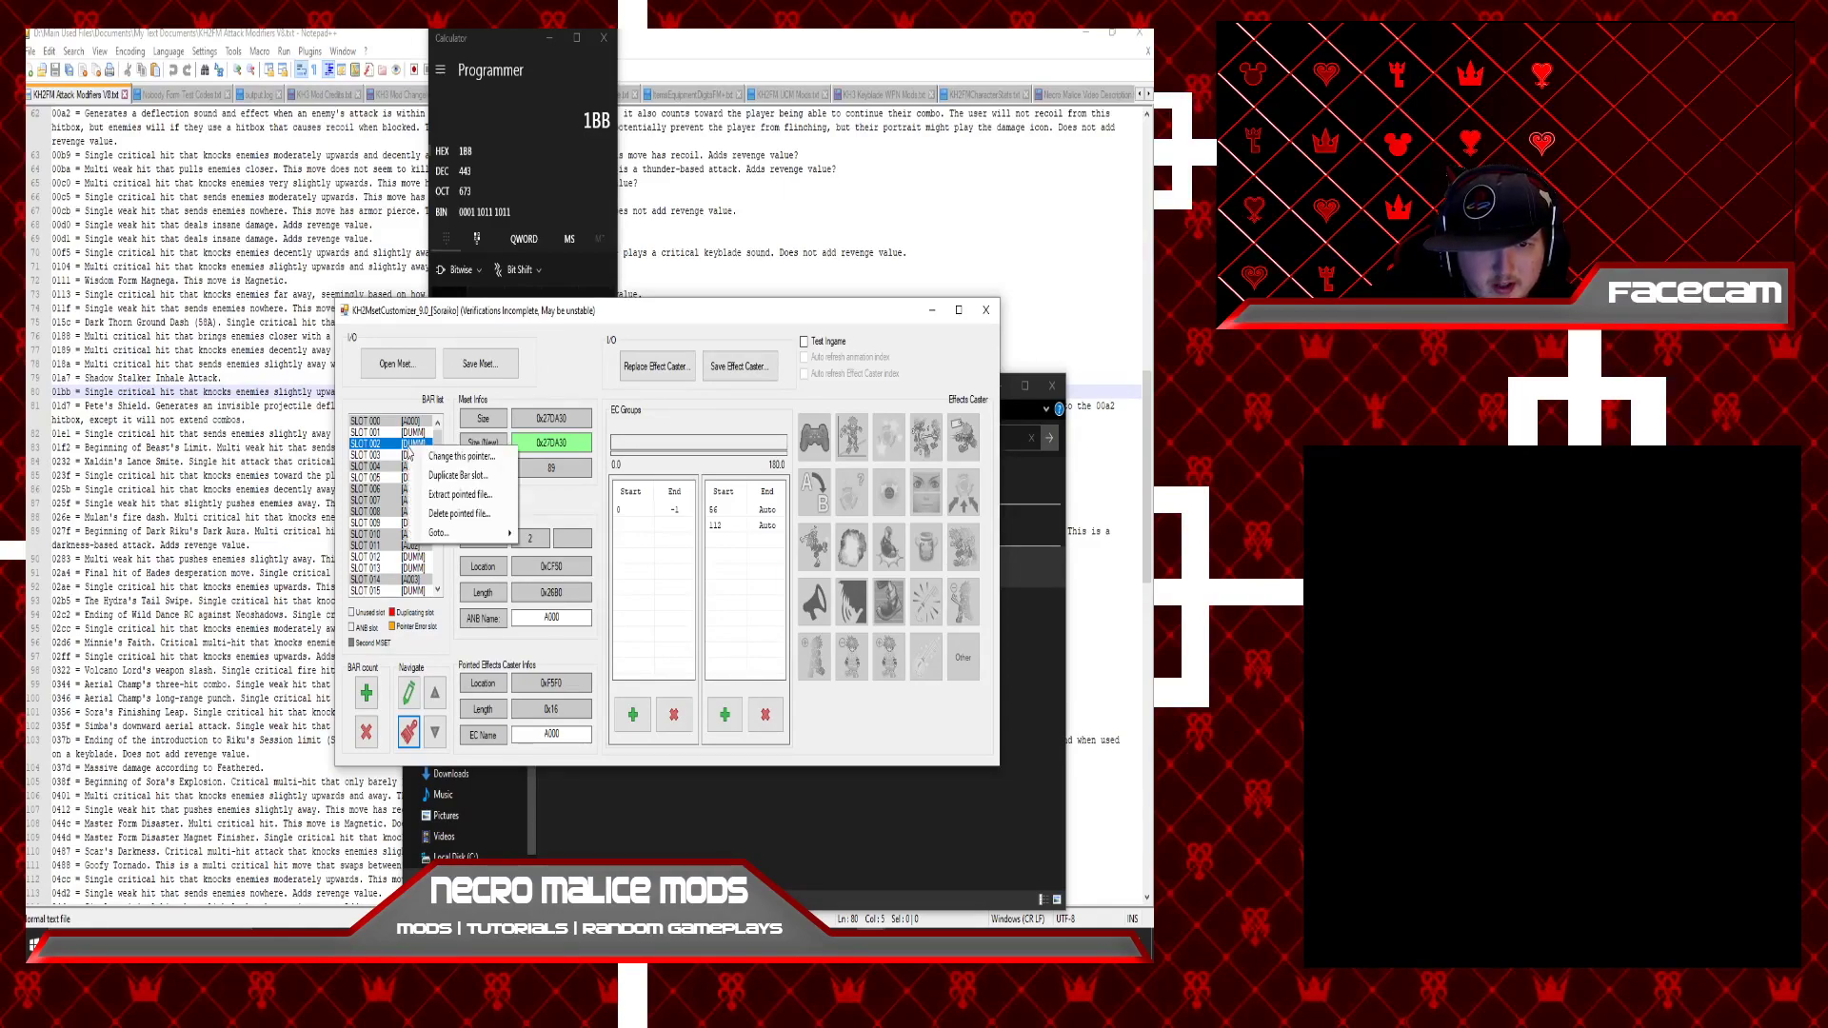
click(459, 457)
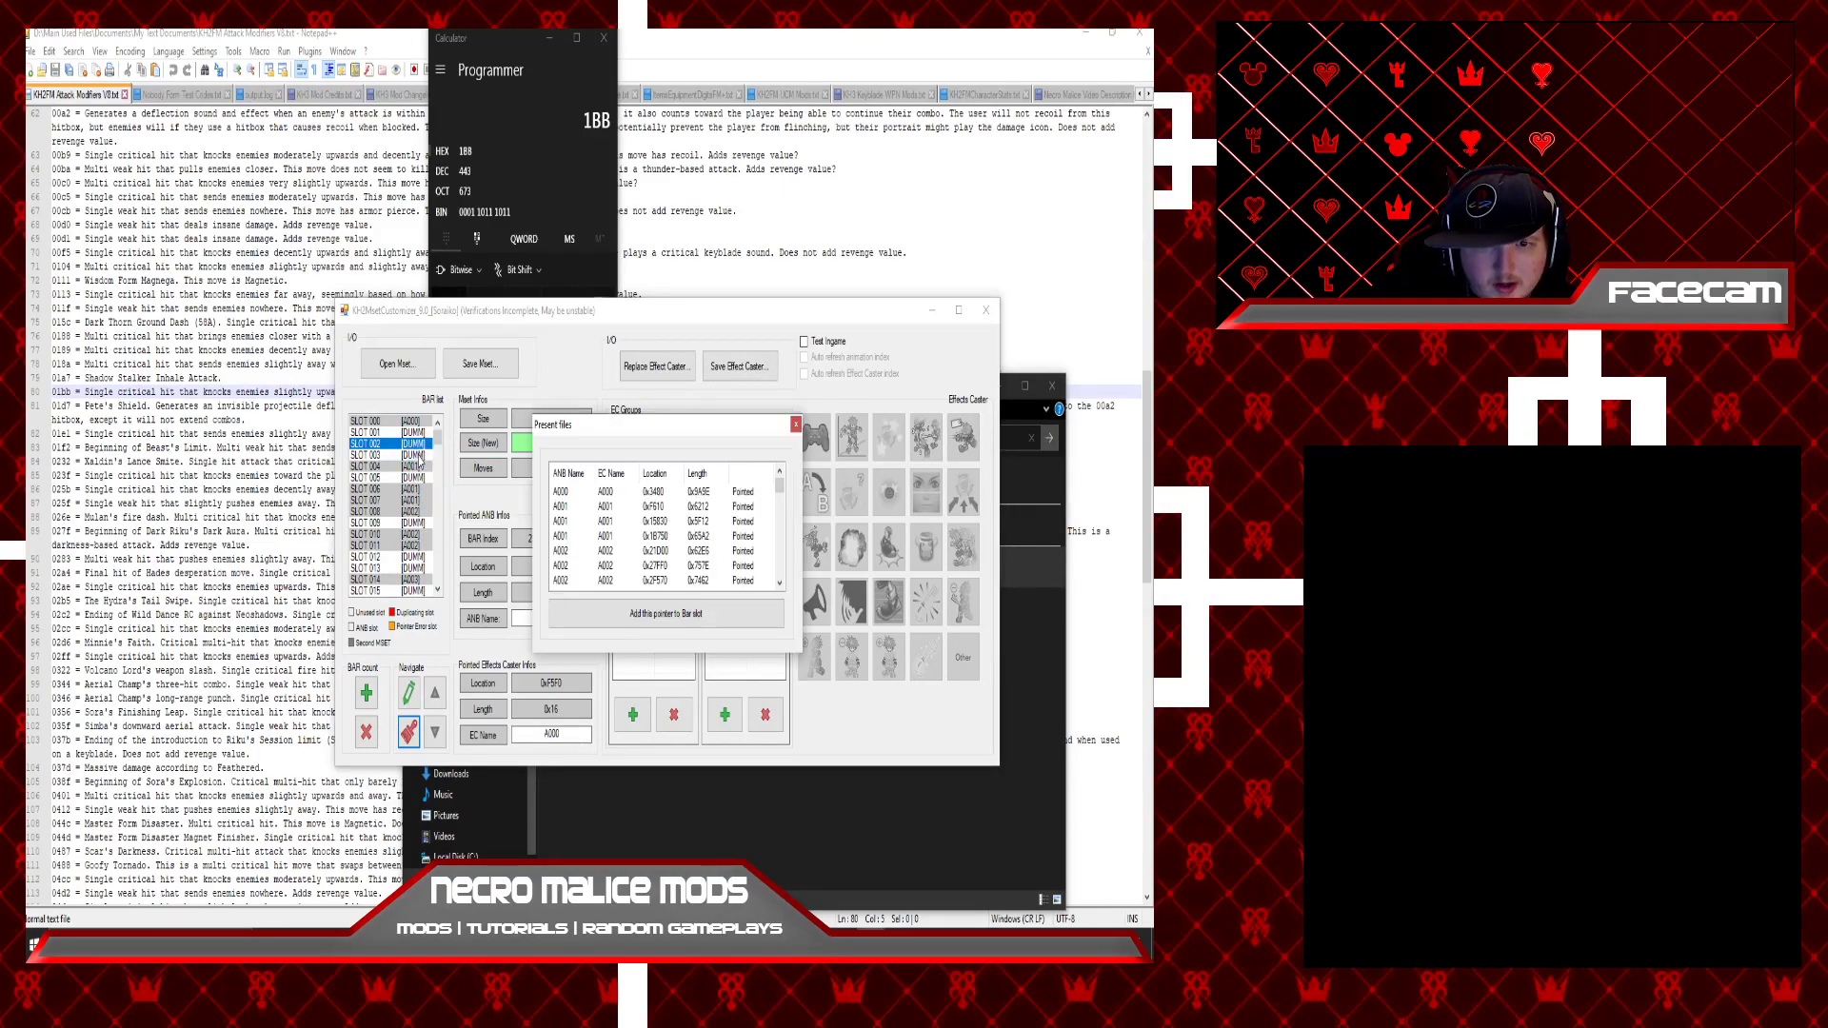
scroll(574, 538, down, 1)
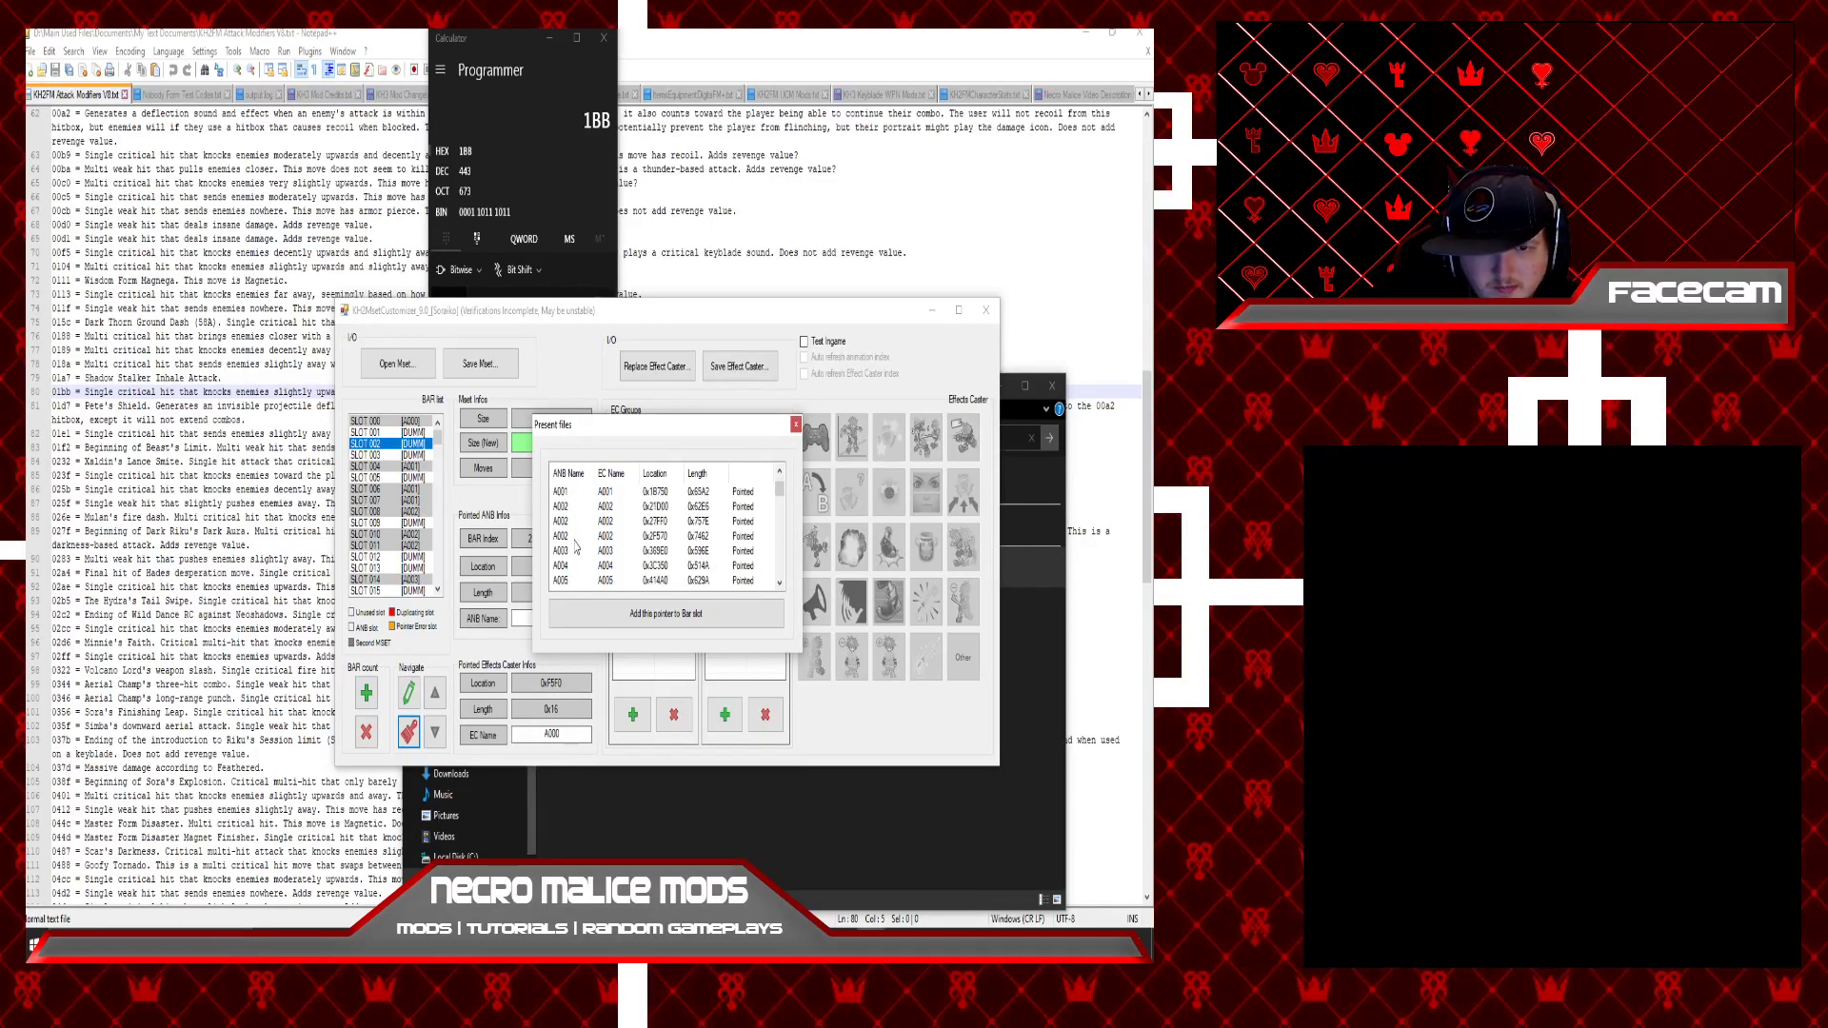
scroll(575, 546, down, 6)
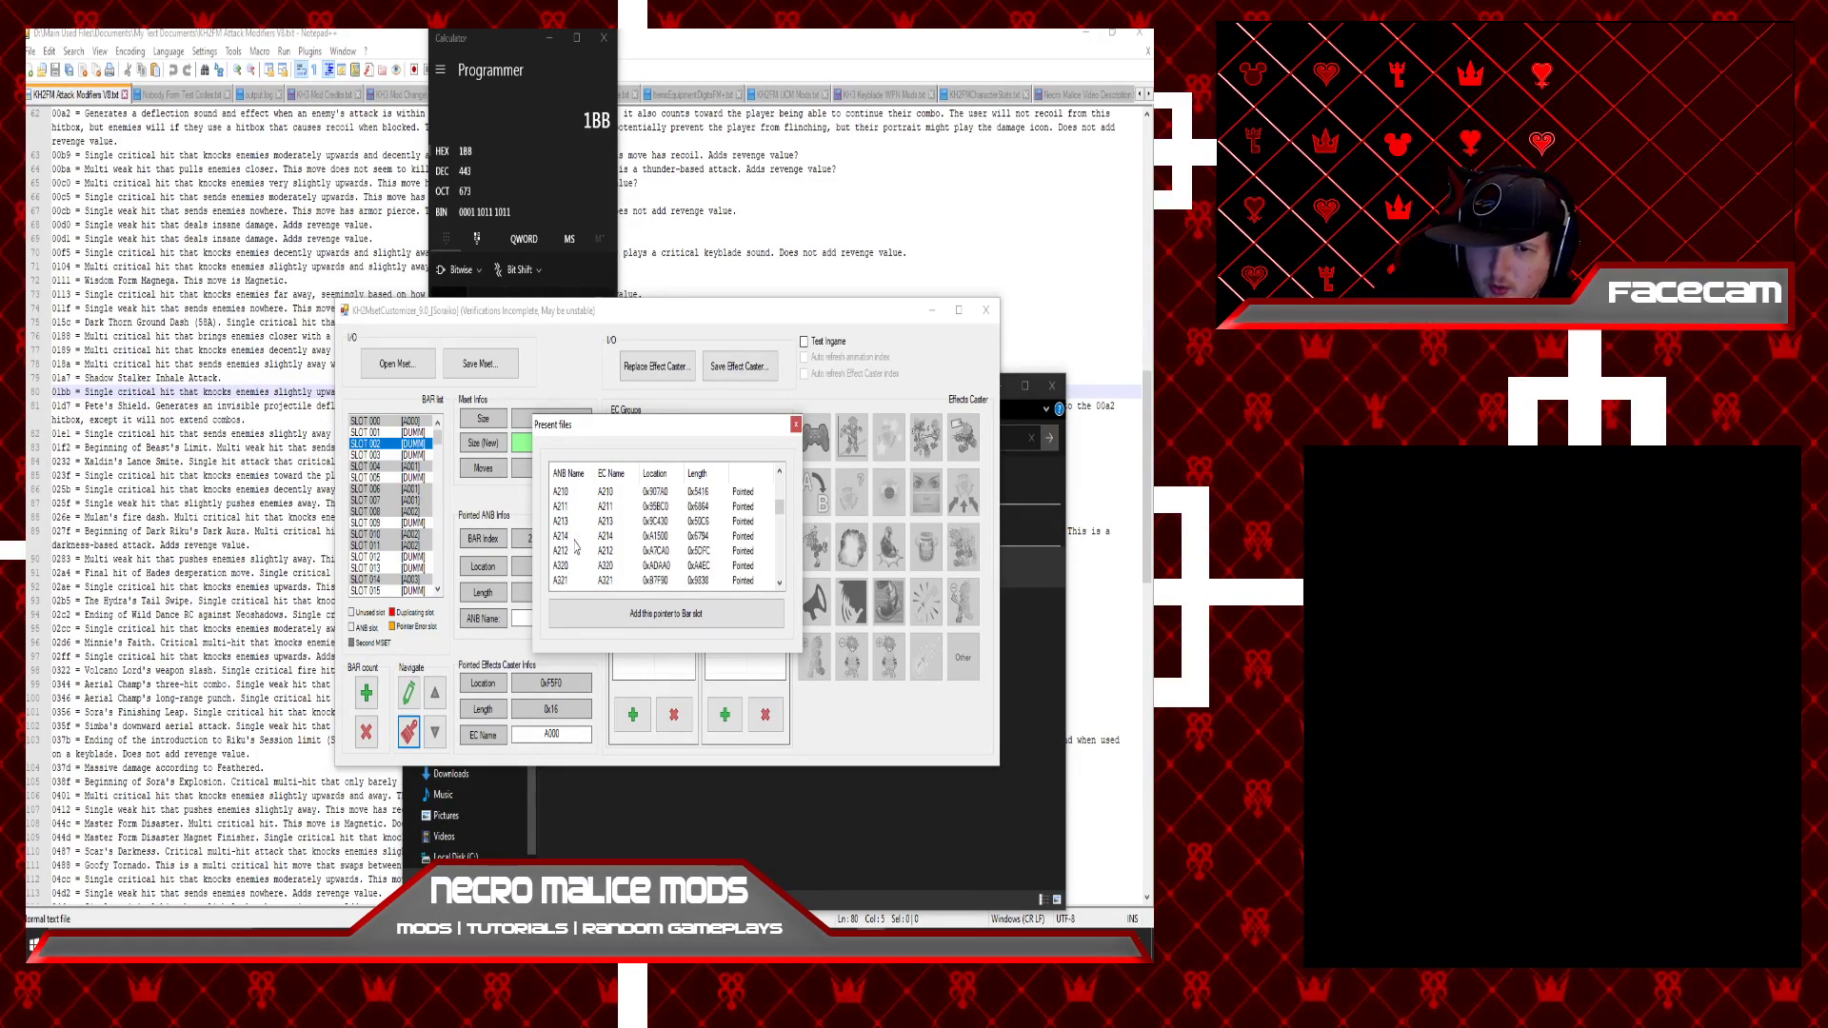
scroll(575, 545, down, 4)
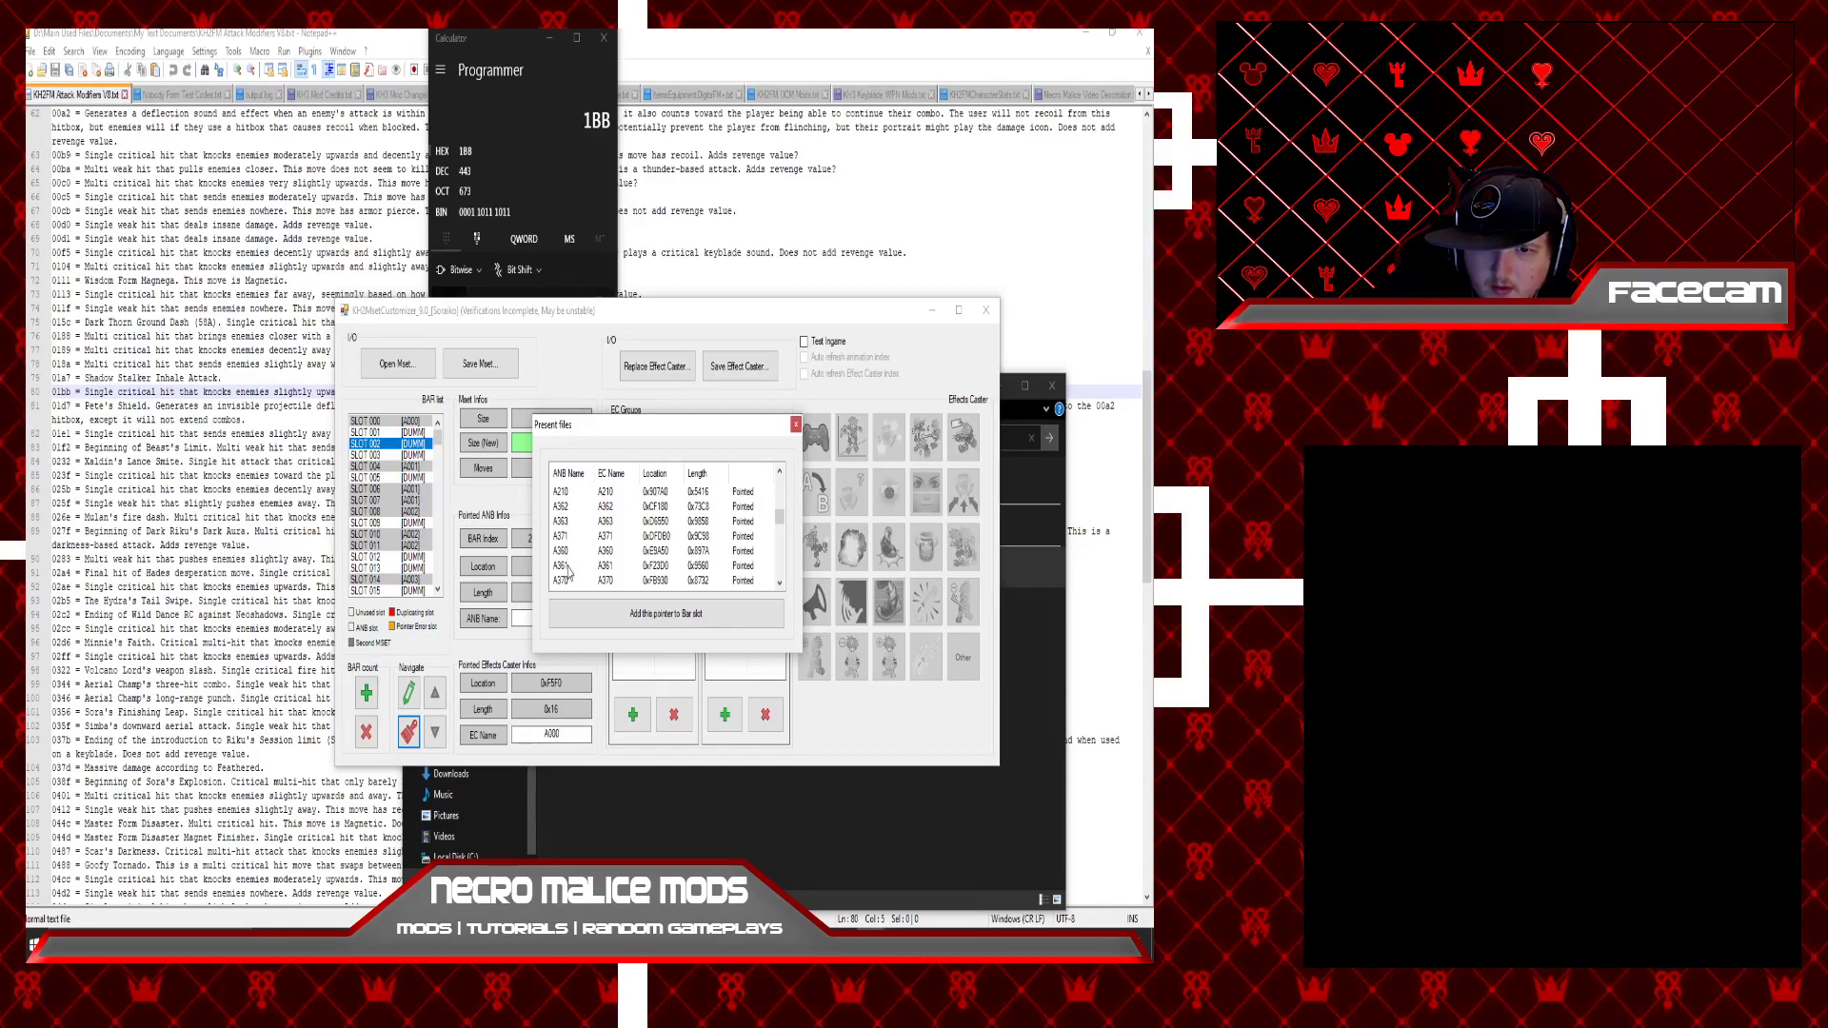
click(796, 425)
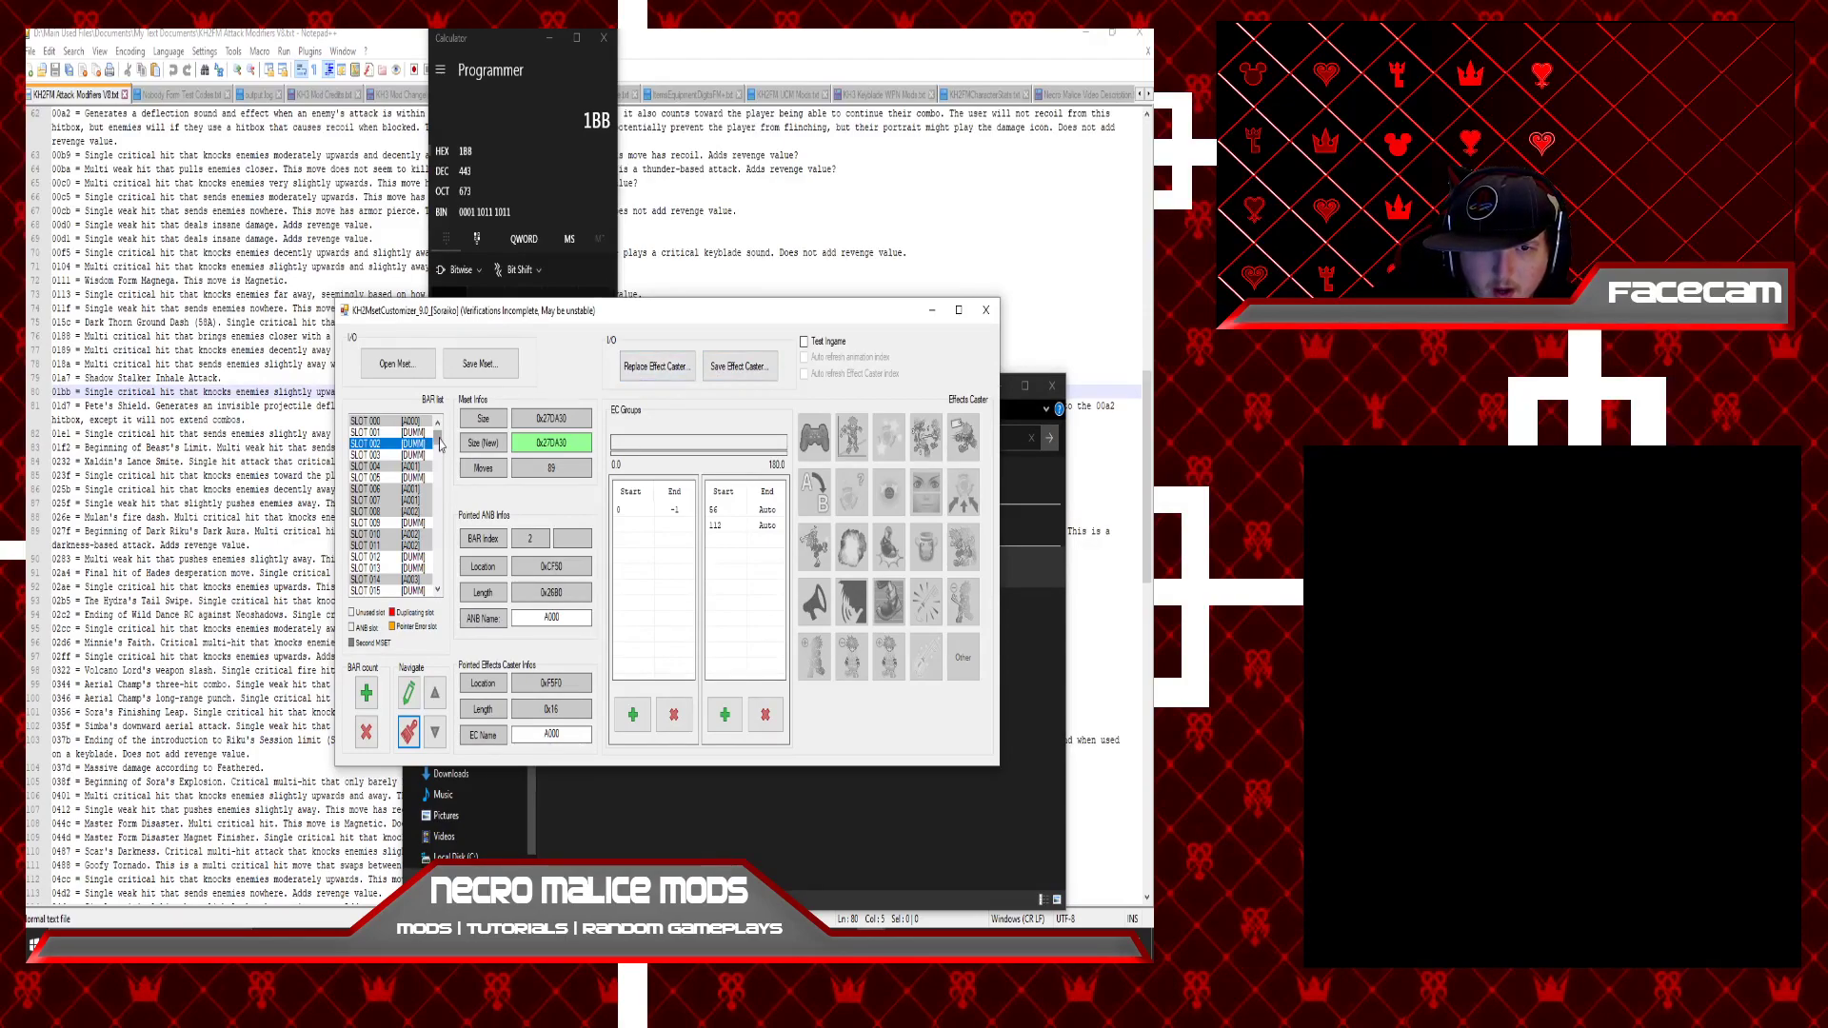
Browse the BAR list down to the slots holding the A310 to A313 animations.
drag(437, 433, 444, 546)
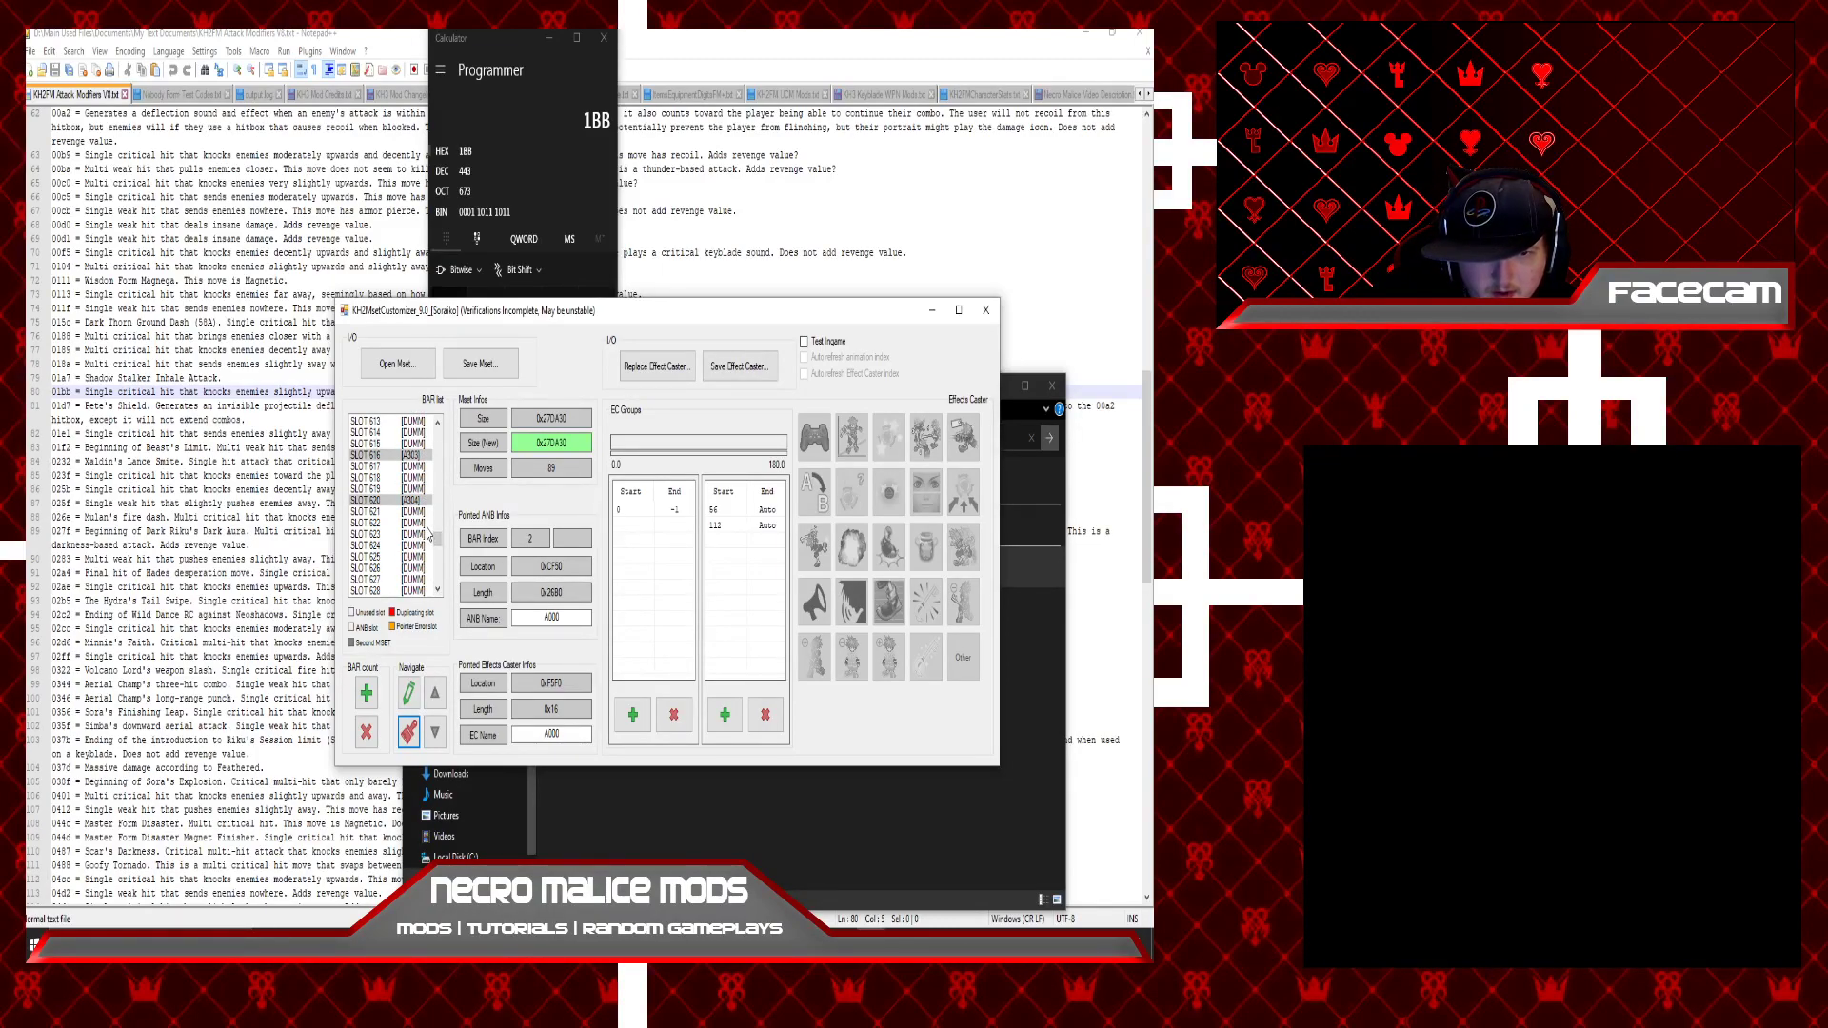
click(439, 552)
click(439, 552)
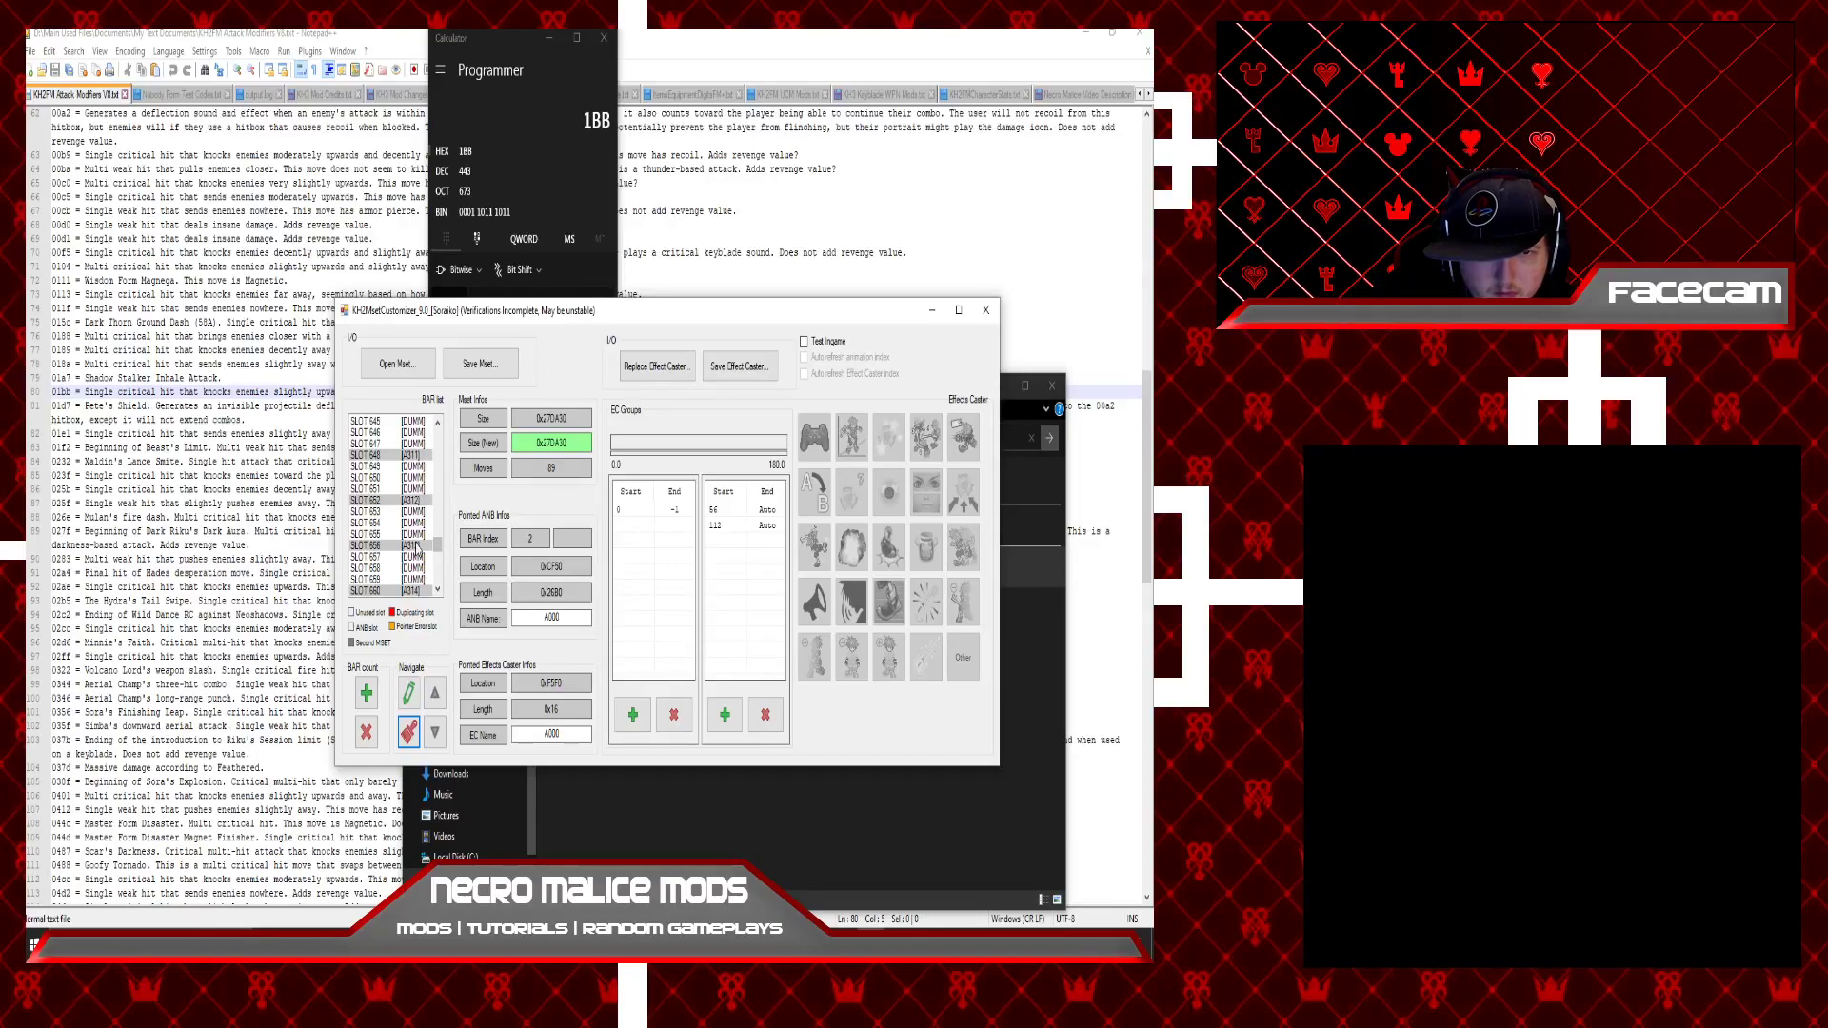
scroll(416, 549, up, 1)
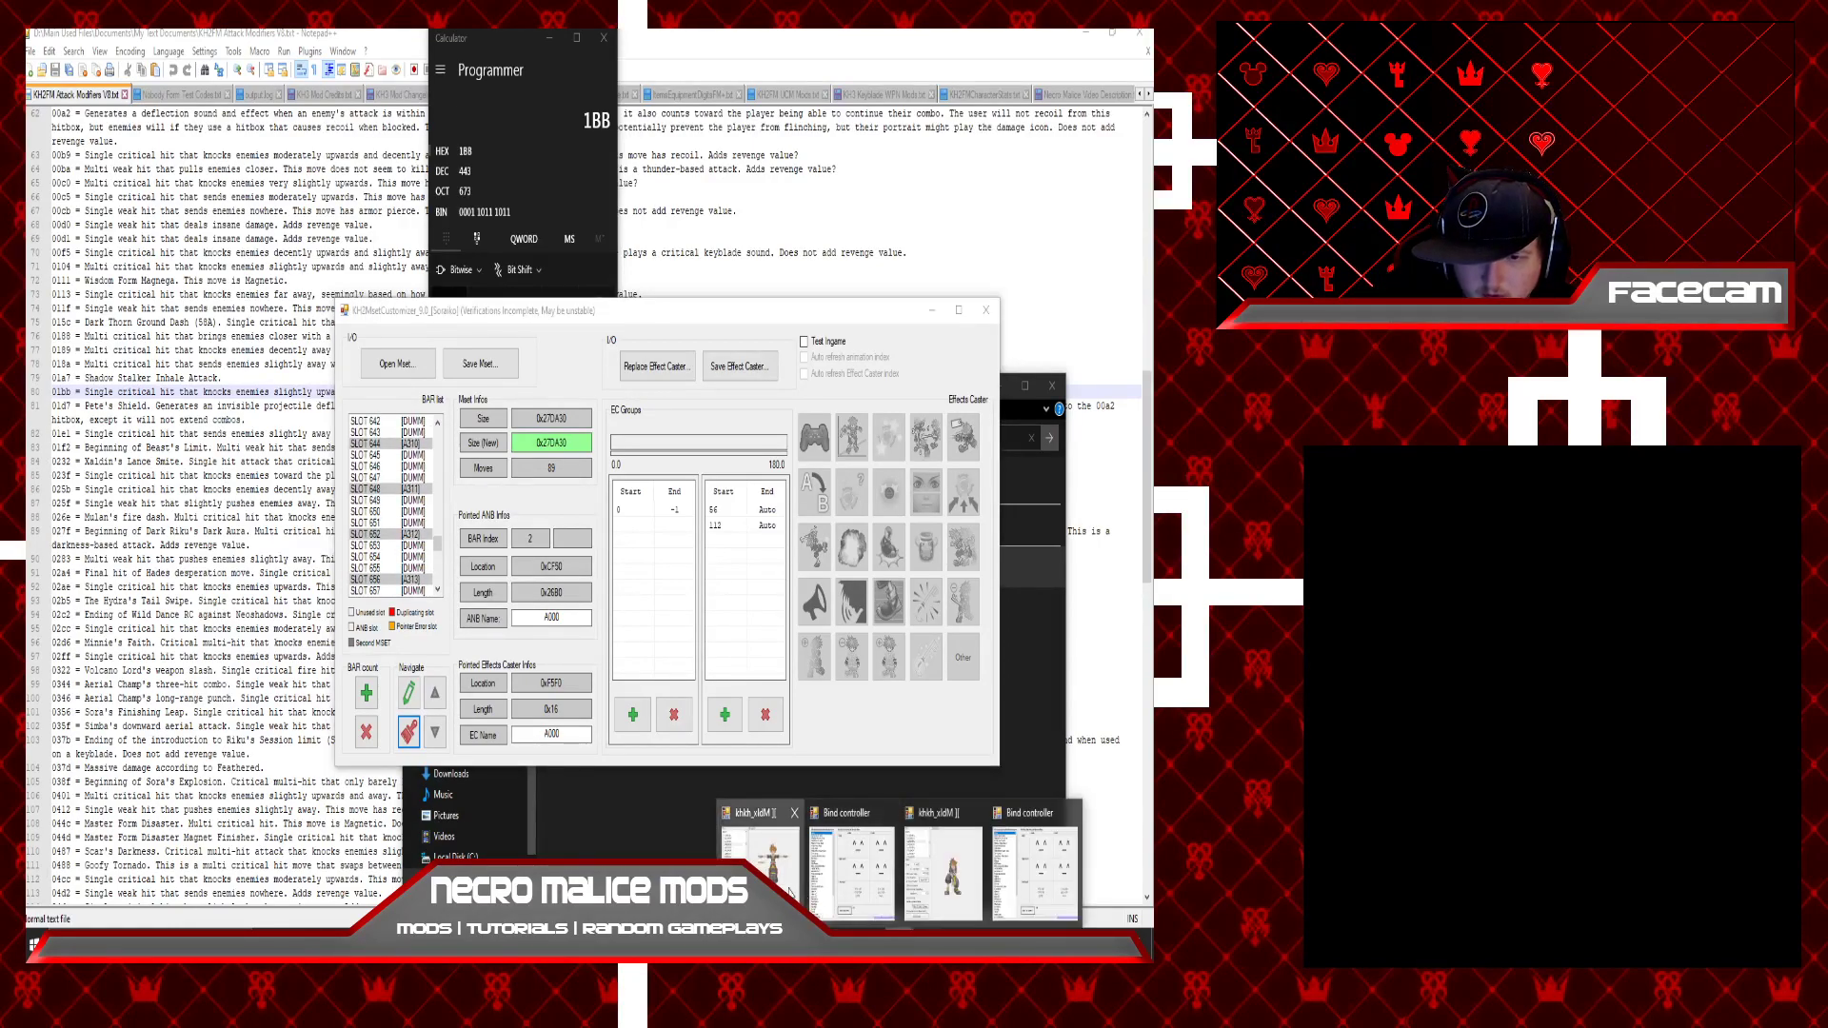
Switch to the khkh_xldM model viewer, enable motion looping, auto fill max tick, next motion on tick and auto step, and play motion A318.
click(771, 857)
scroll(412, 347, down, 5)
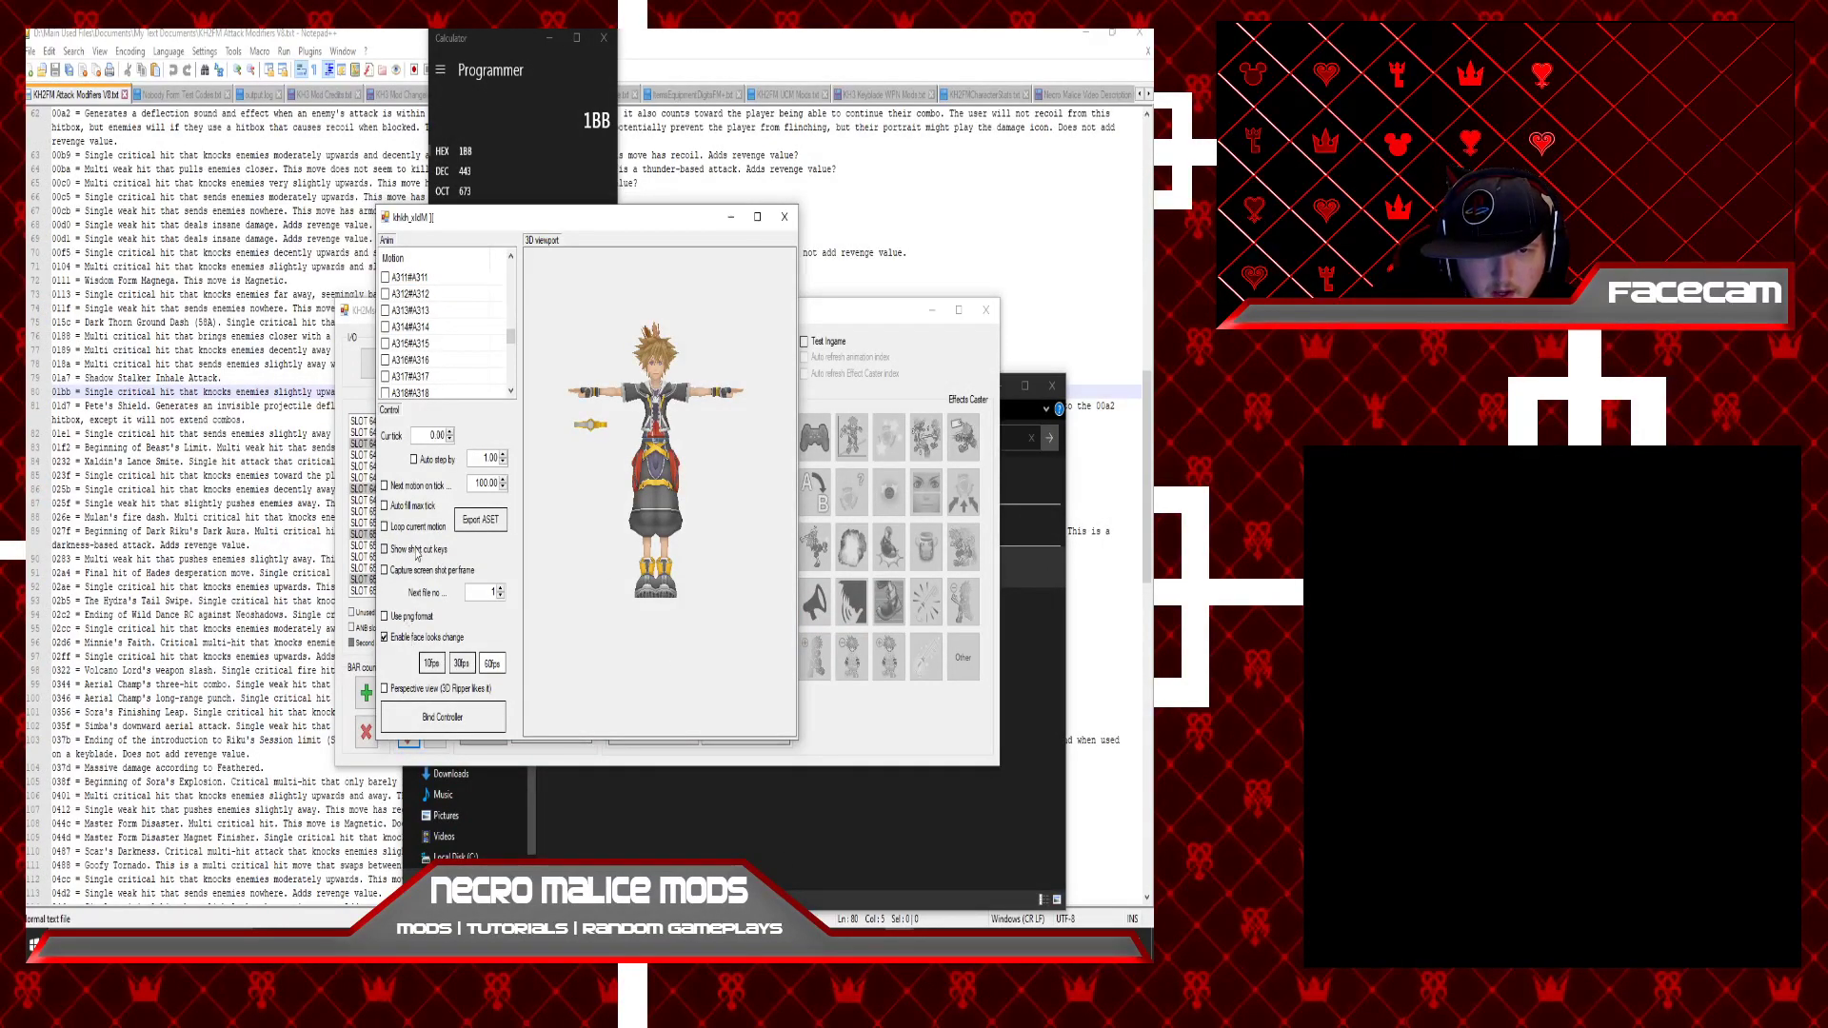
click(409, 526)
click(405, 505)
click(414, 486)
click(430, 460)
scroll(434, 385, down, 1)
click(416, 344)
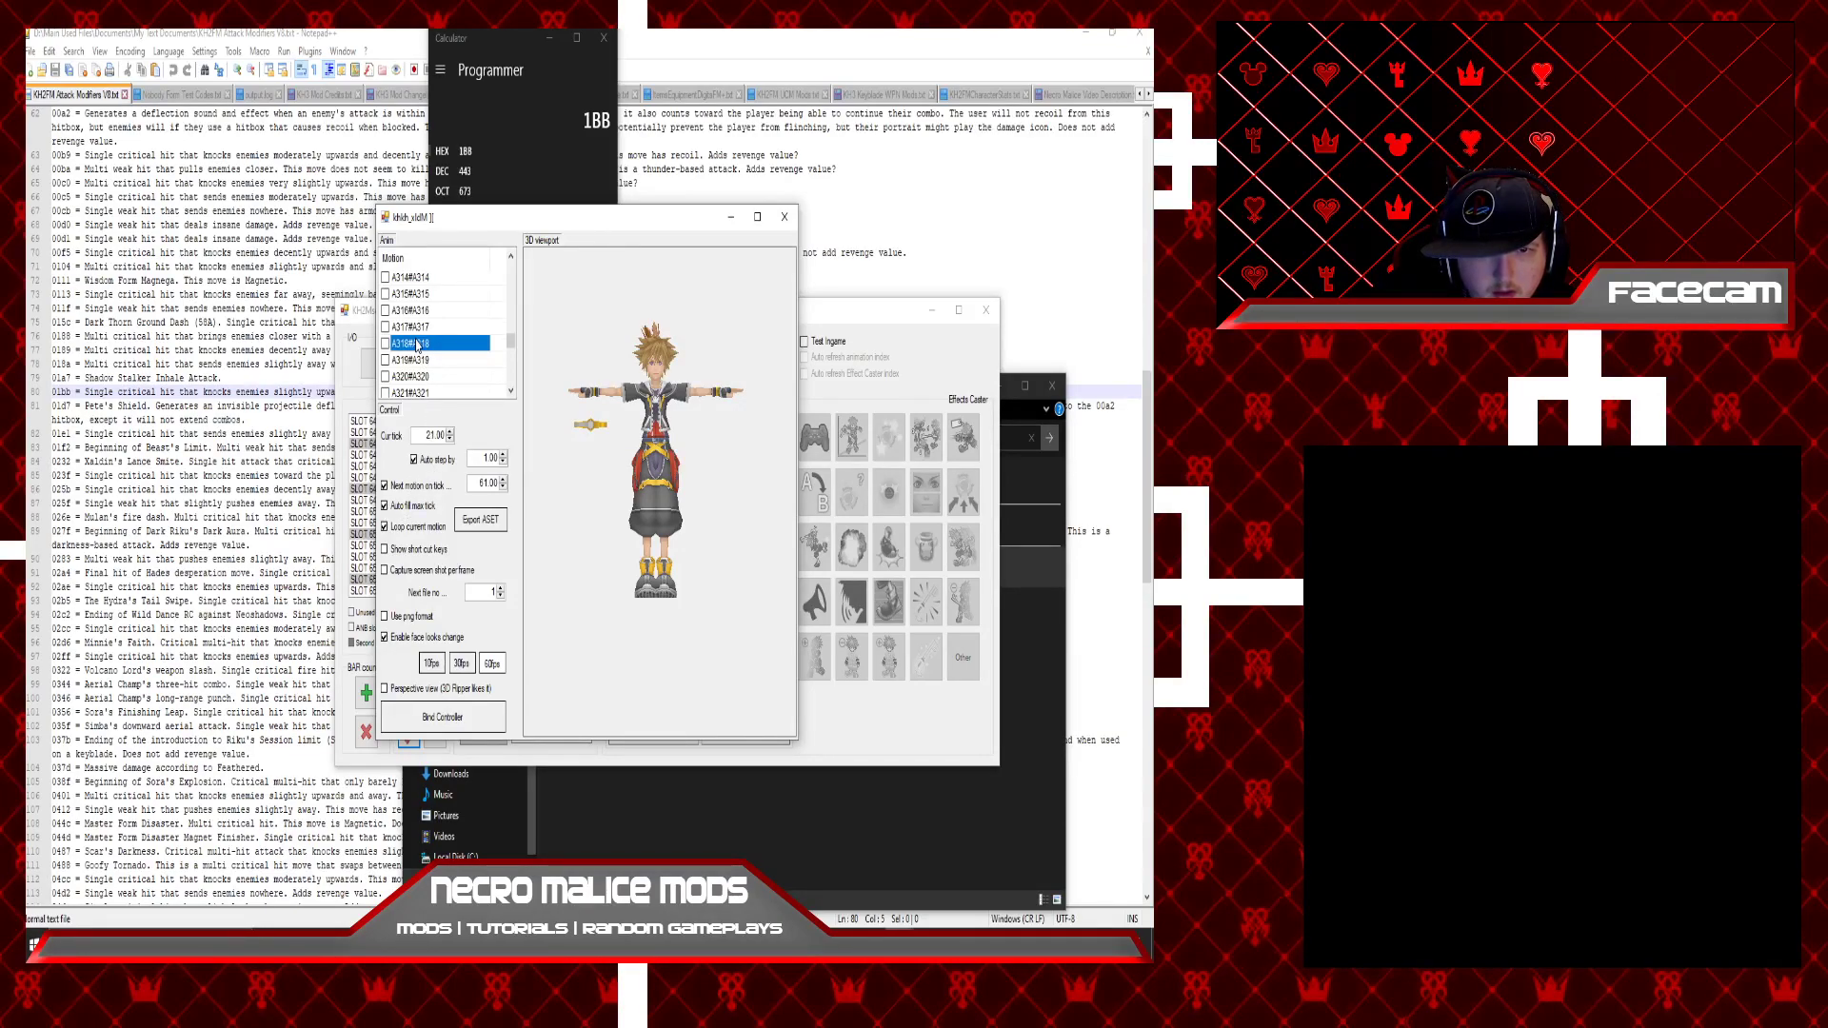
Maximize the model viewer and preview motions A319, A317 and A316.
click(758, 198)
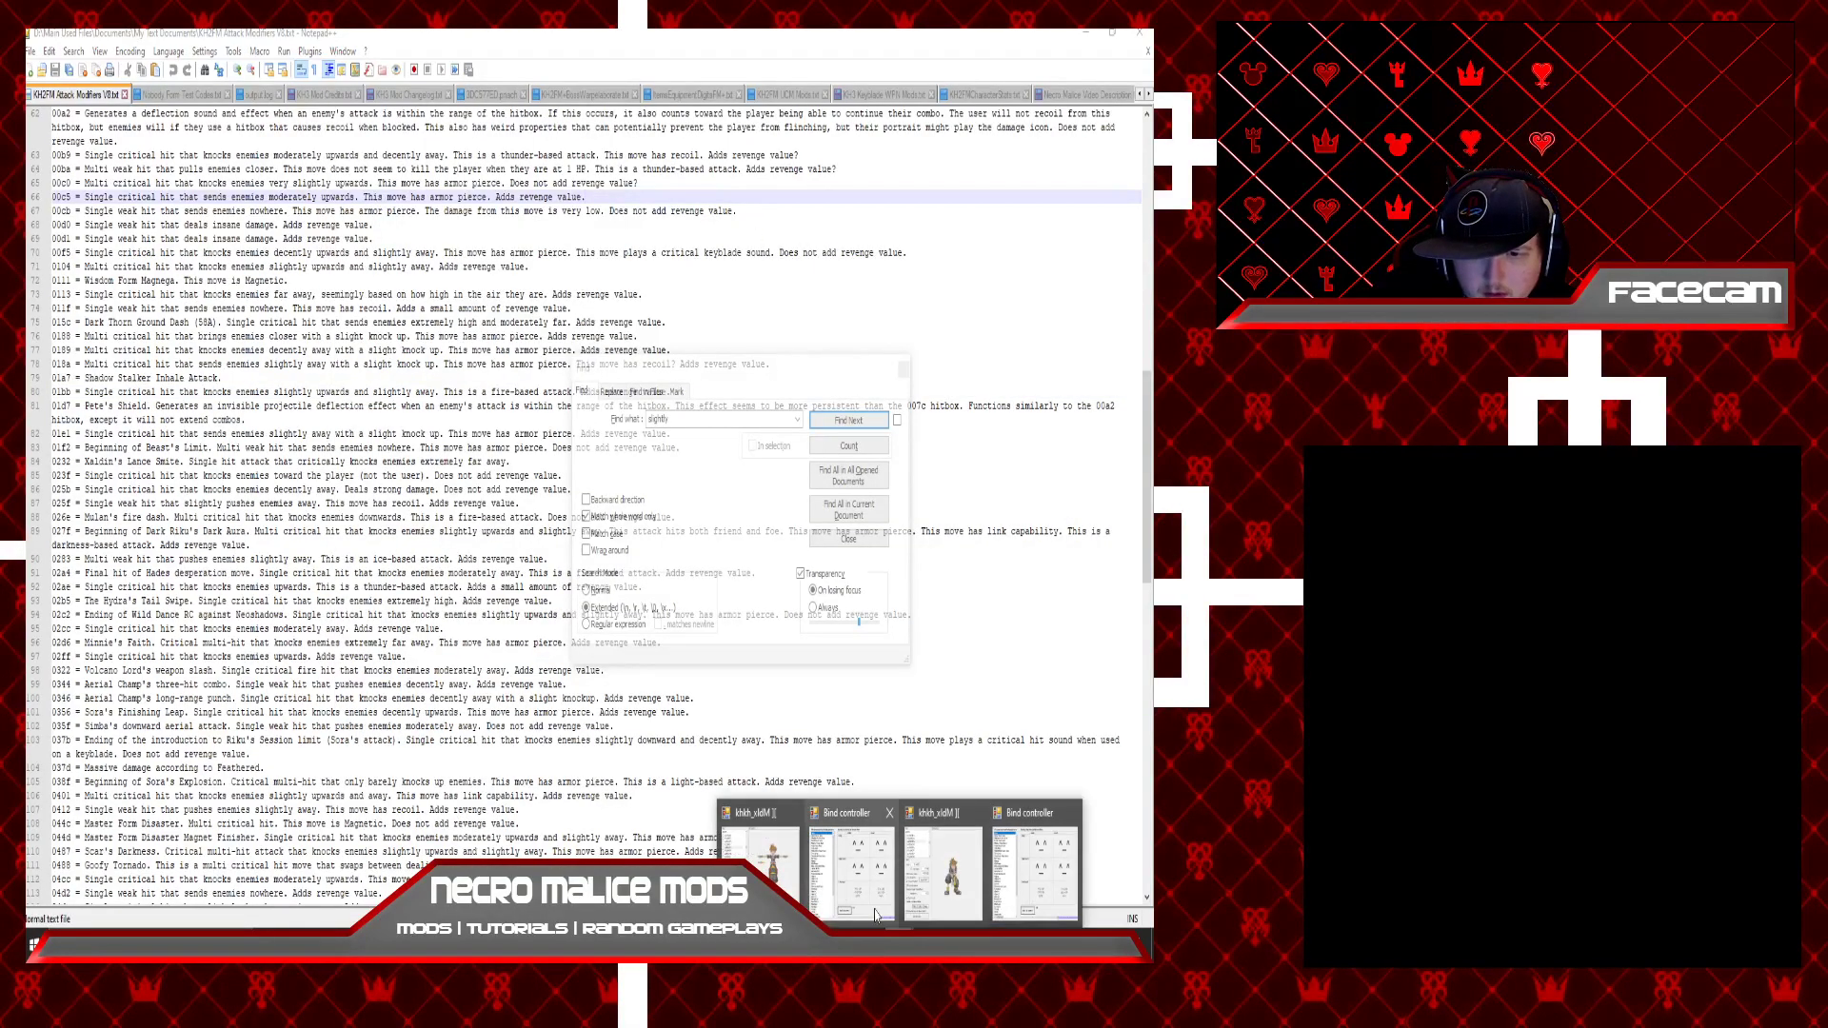
click(799, 871)
click(757, 217)
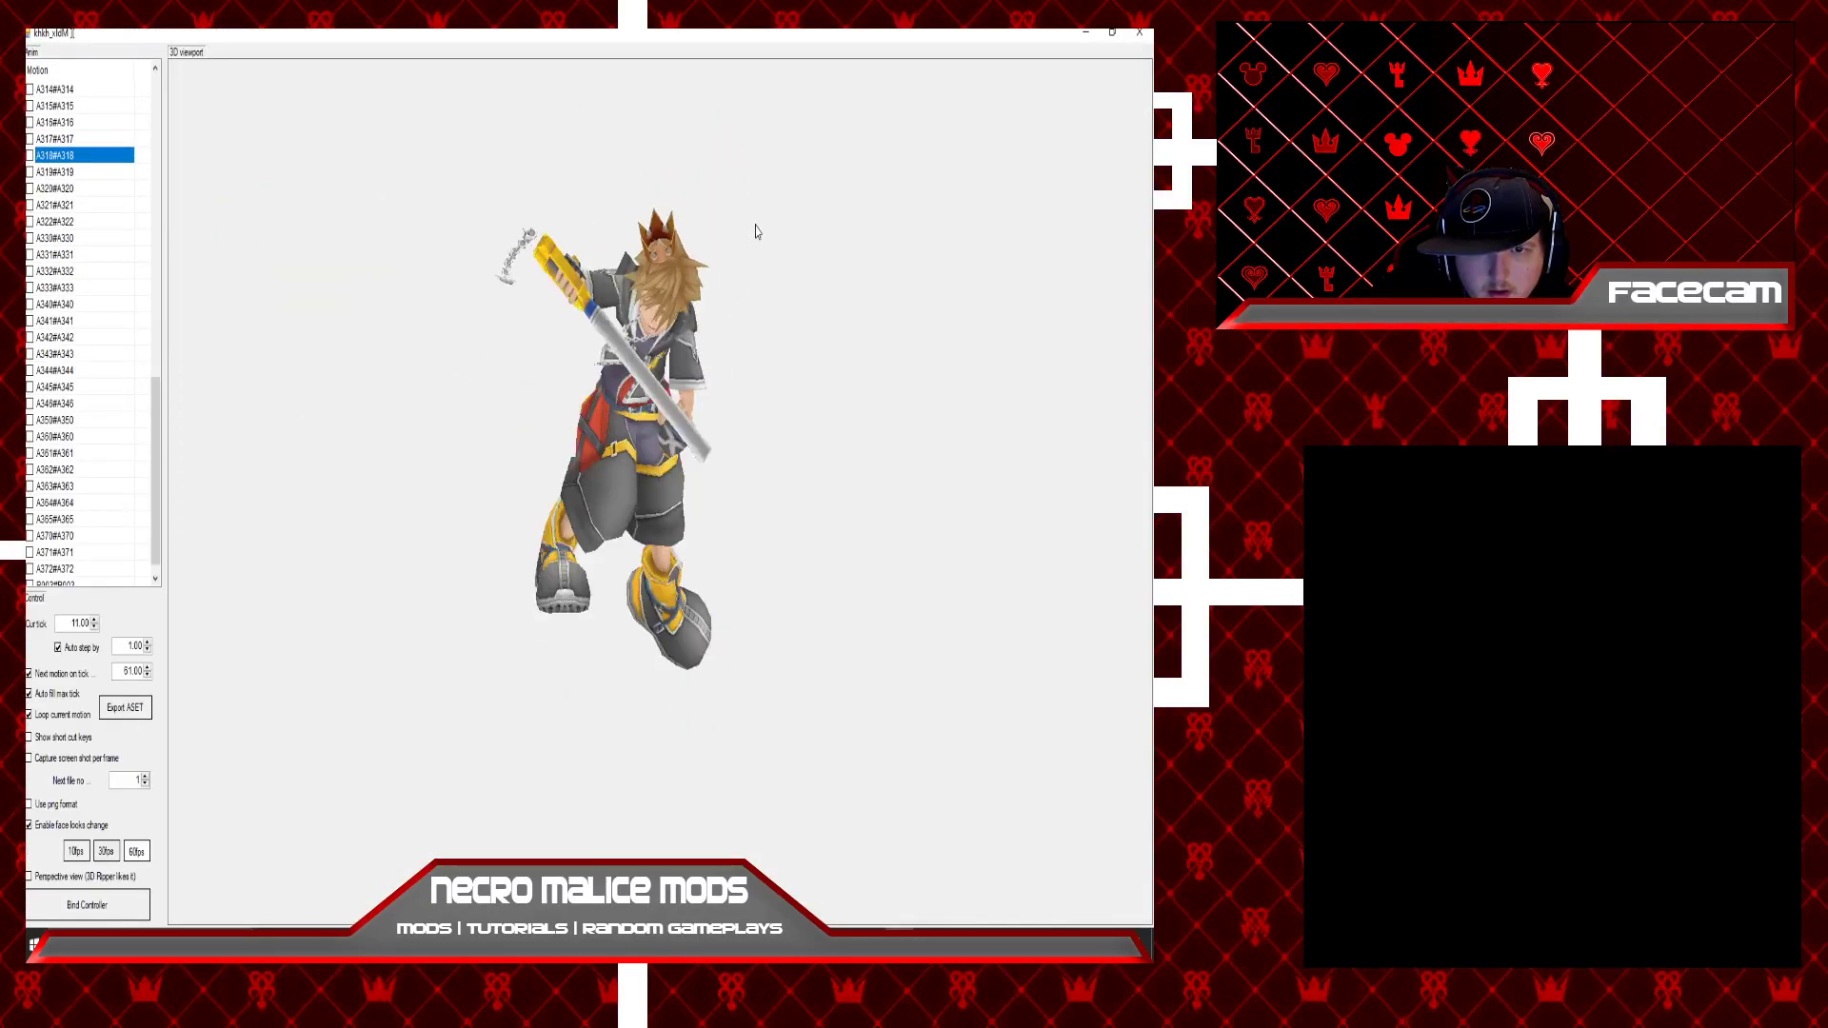
click(70, 173)
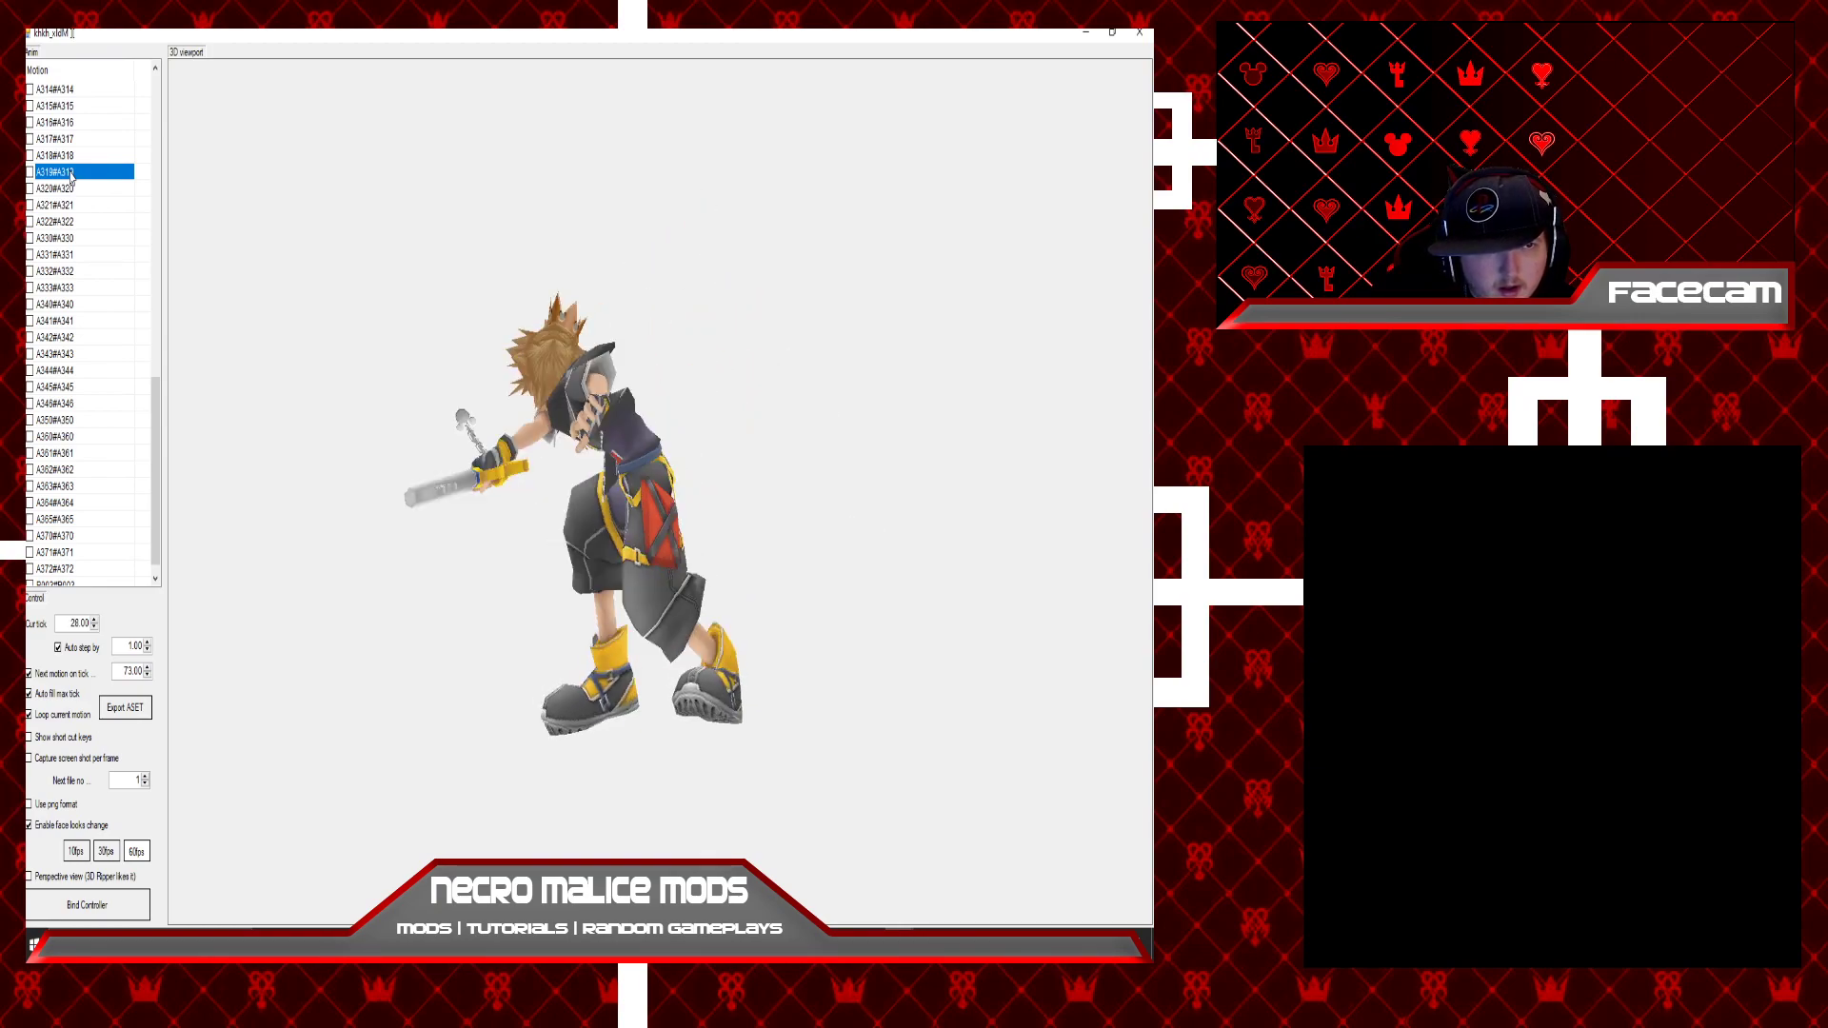
click(67, 140)
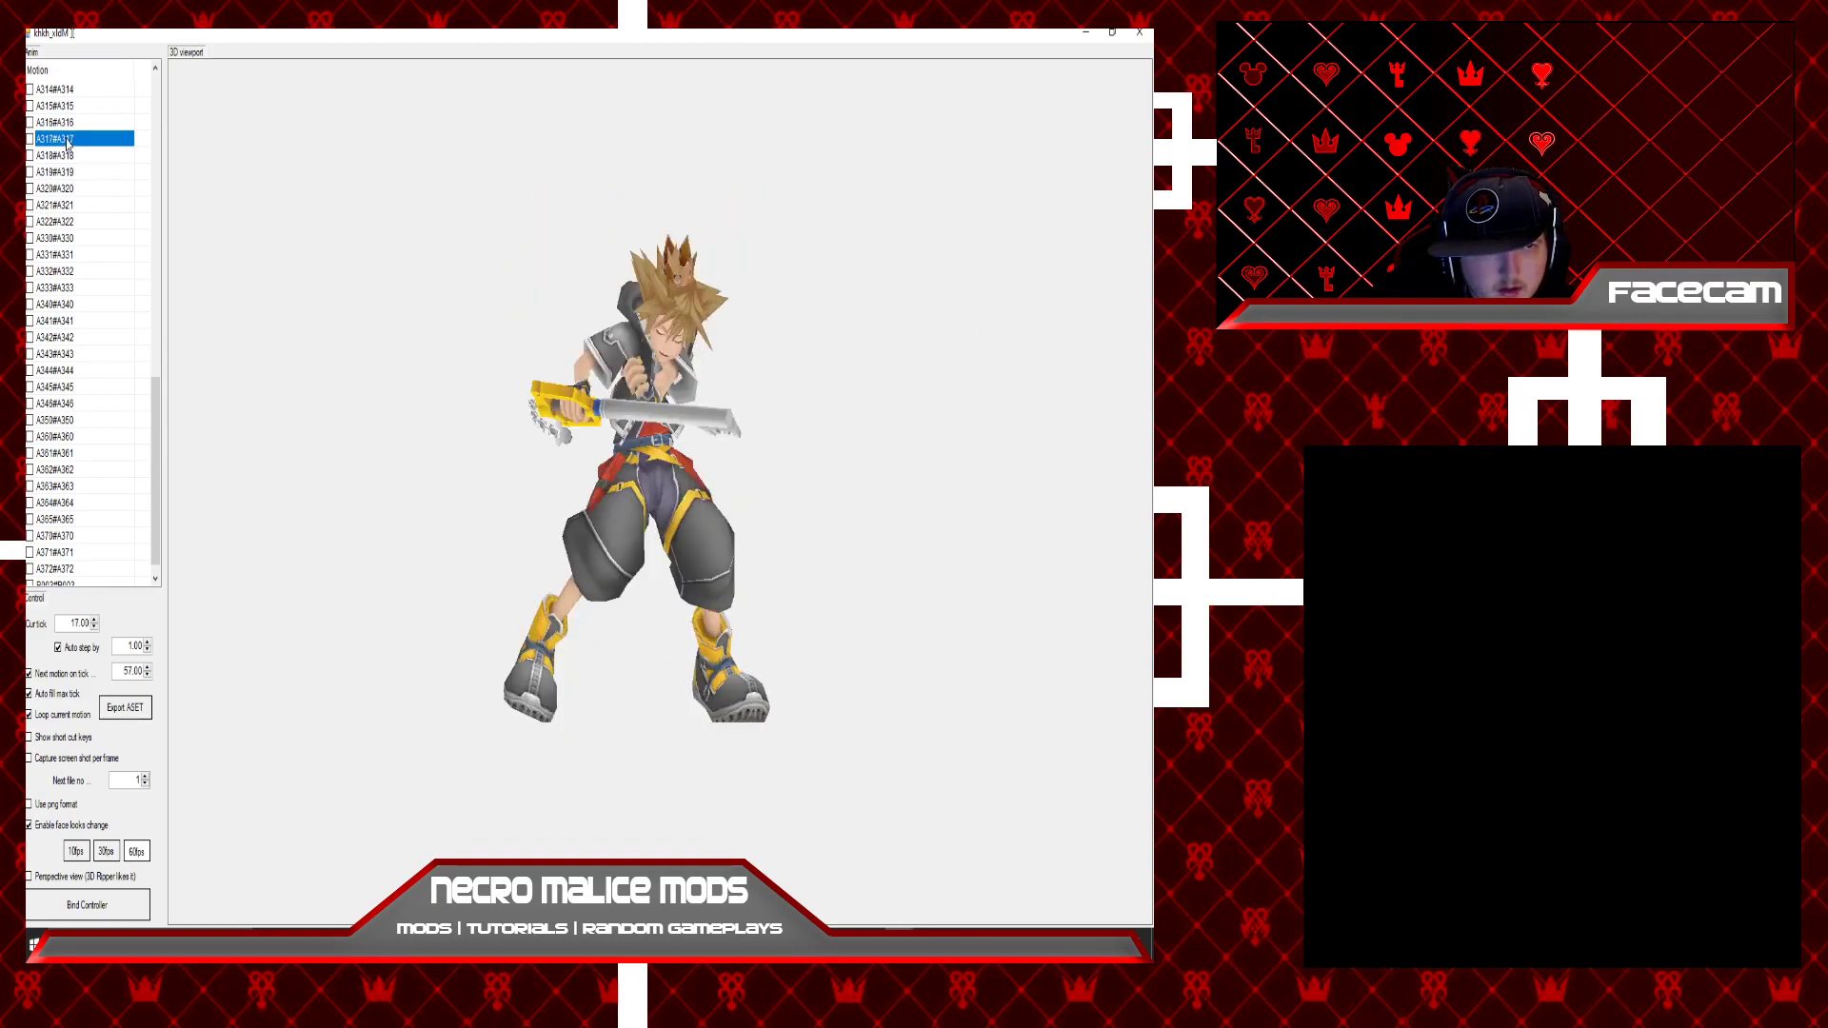
click(68, 124)
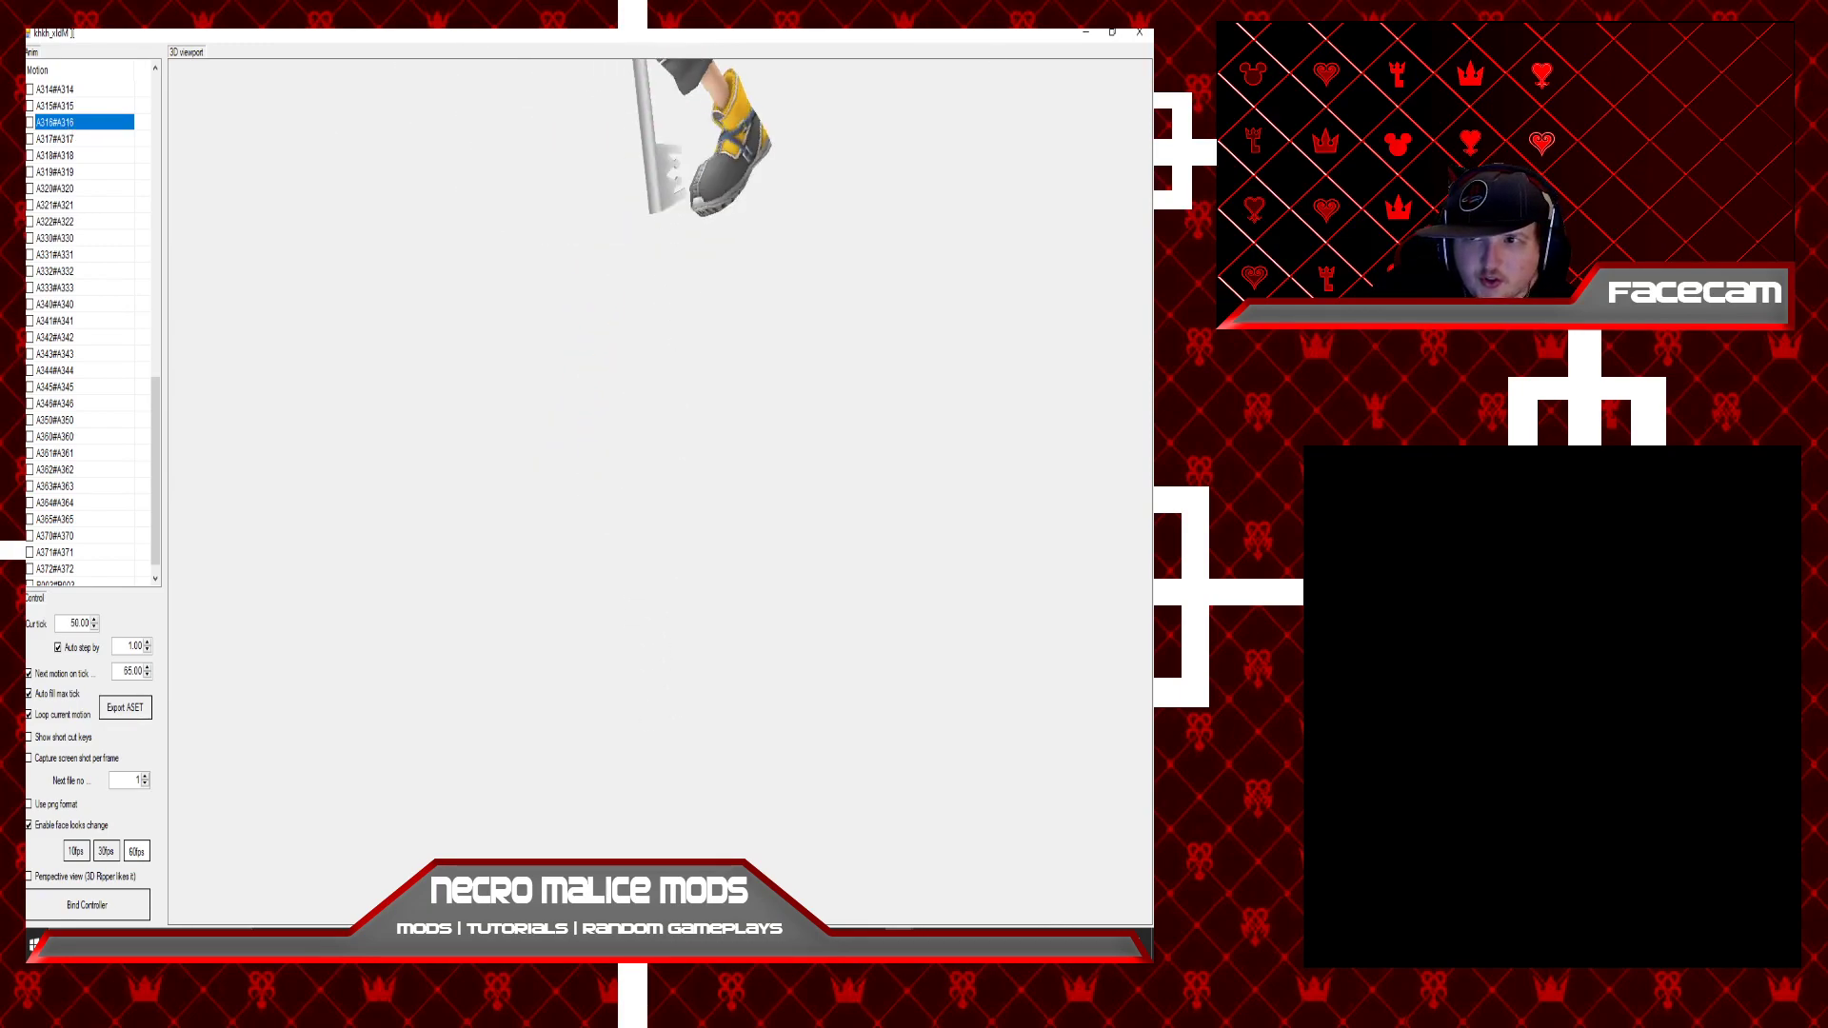
Return to KH2MsetCustomizer and show the hotkeys hint for the second effect group list.
key(alt+Tab)
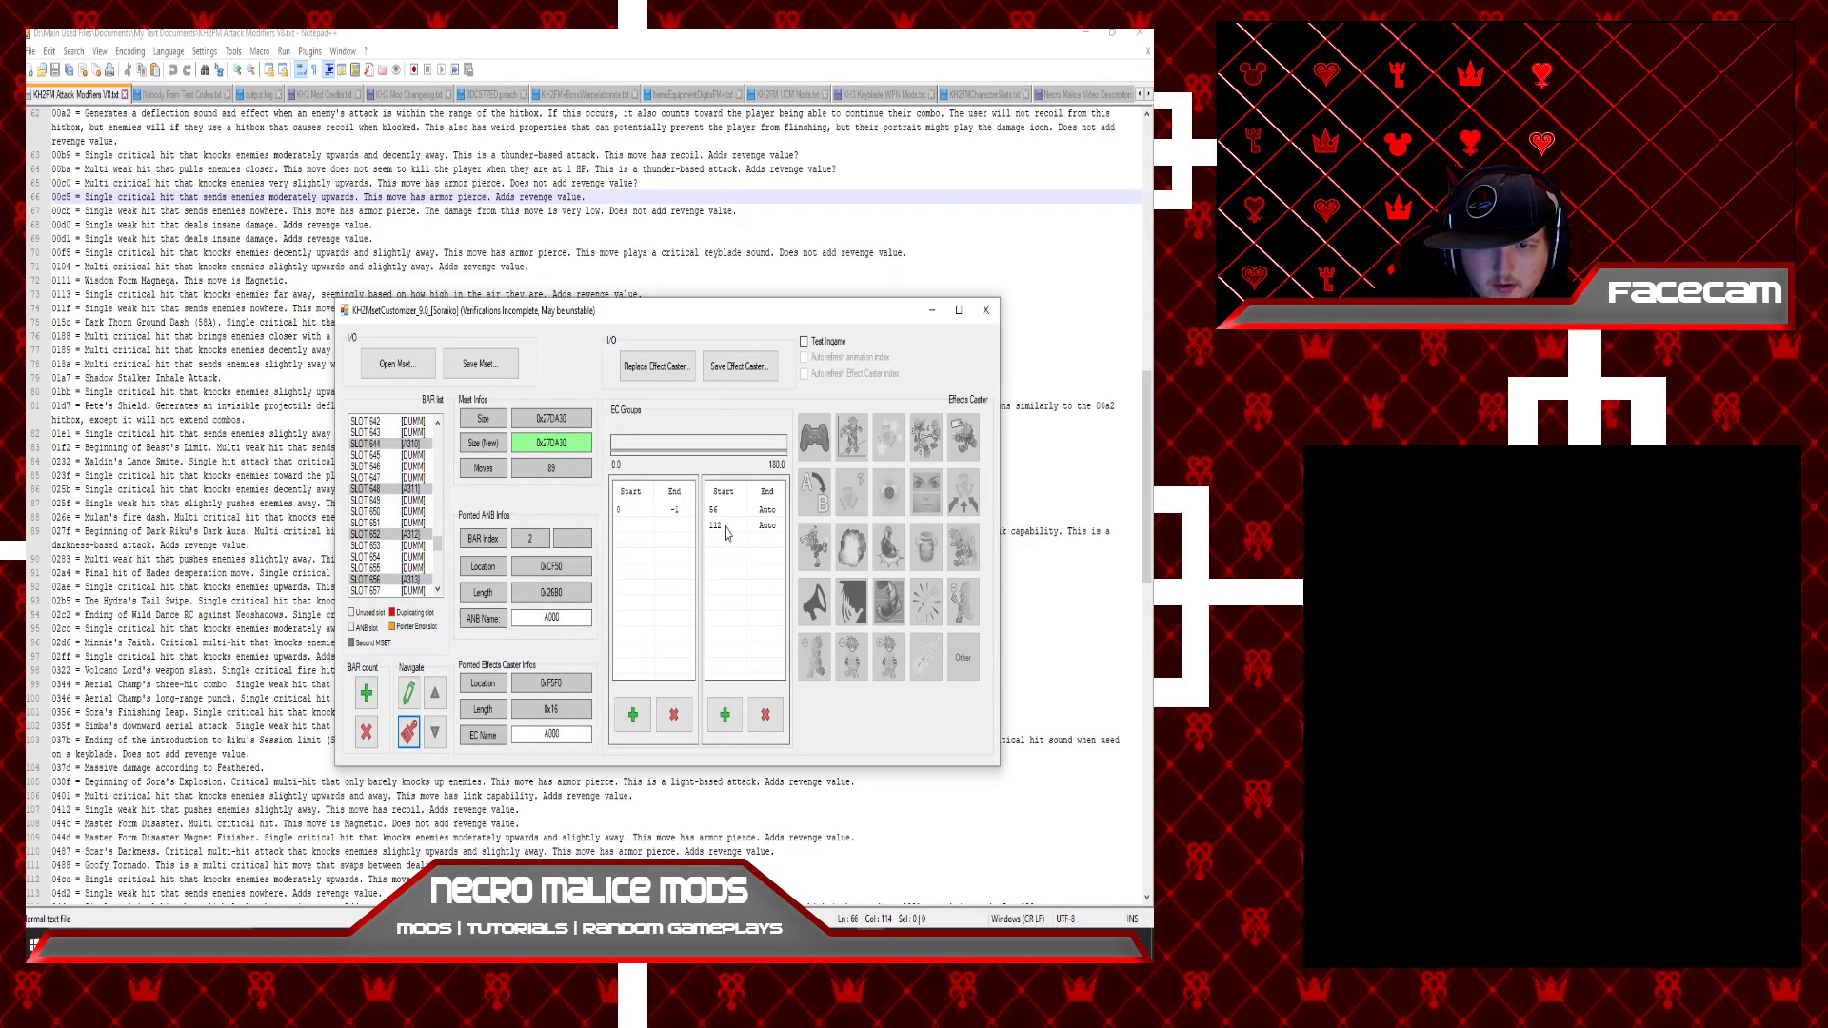
mouse_move(720, 500)
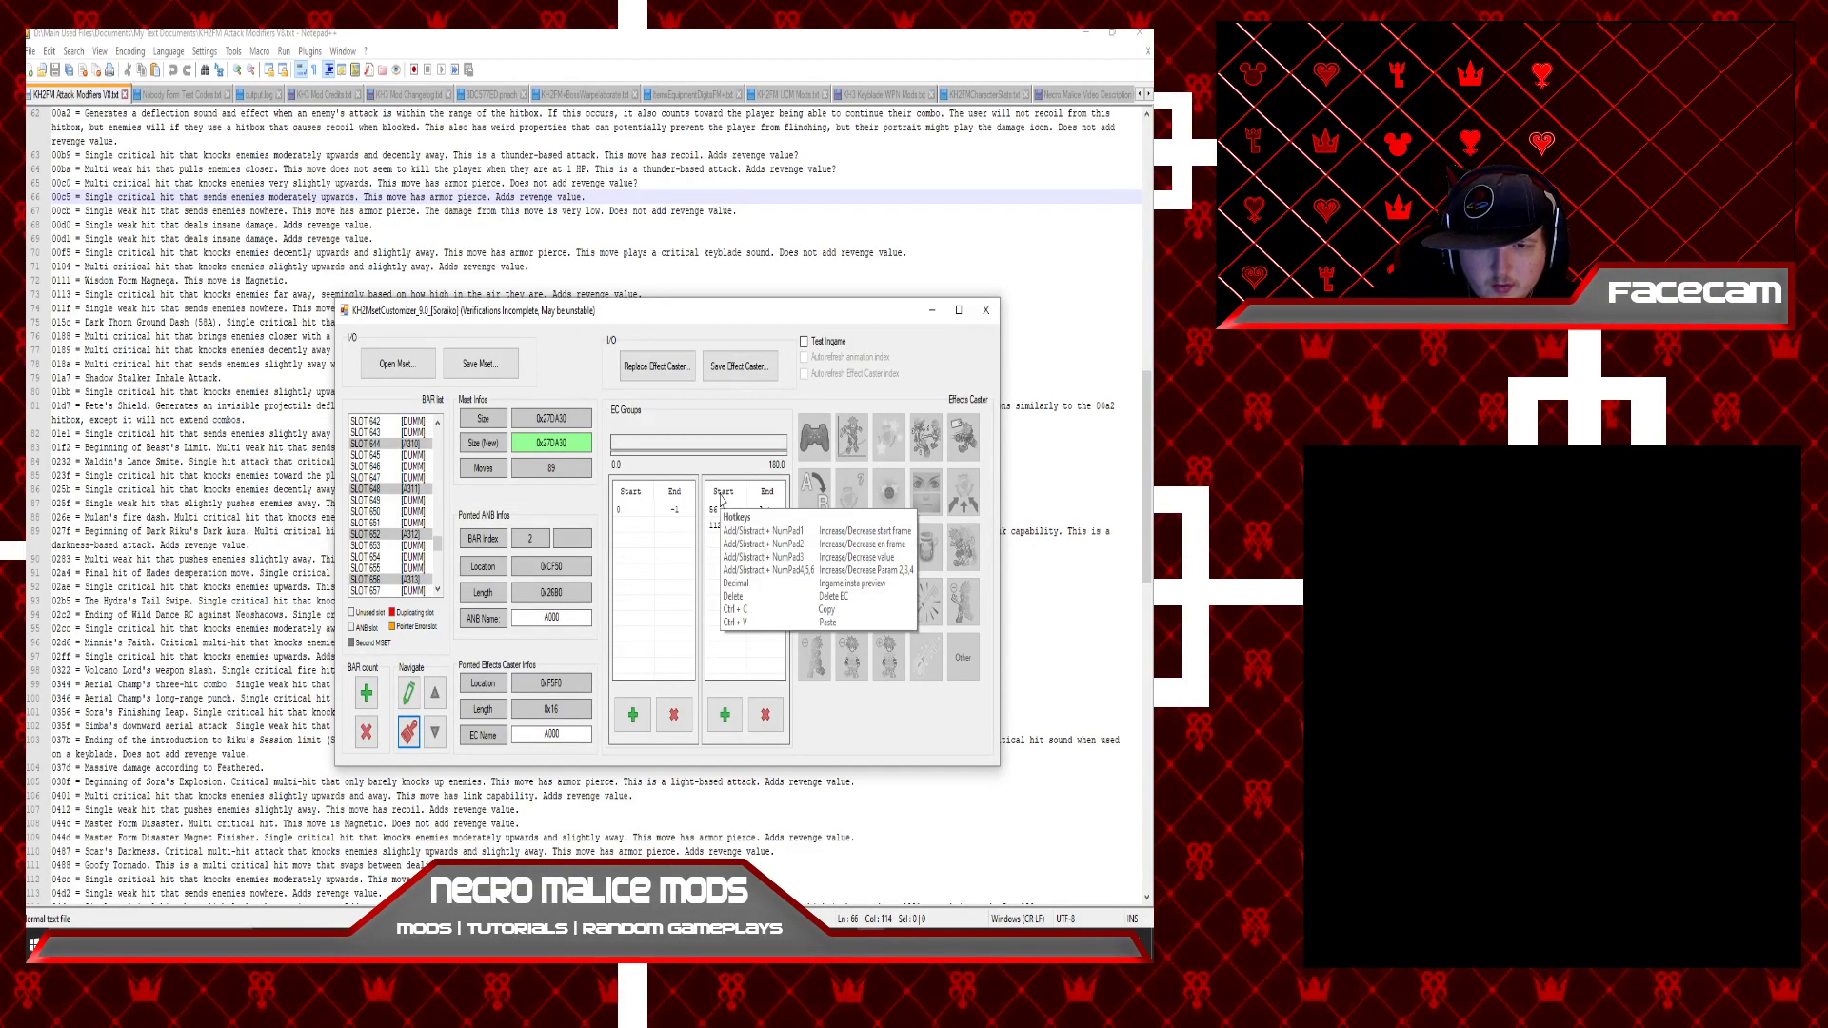